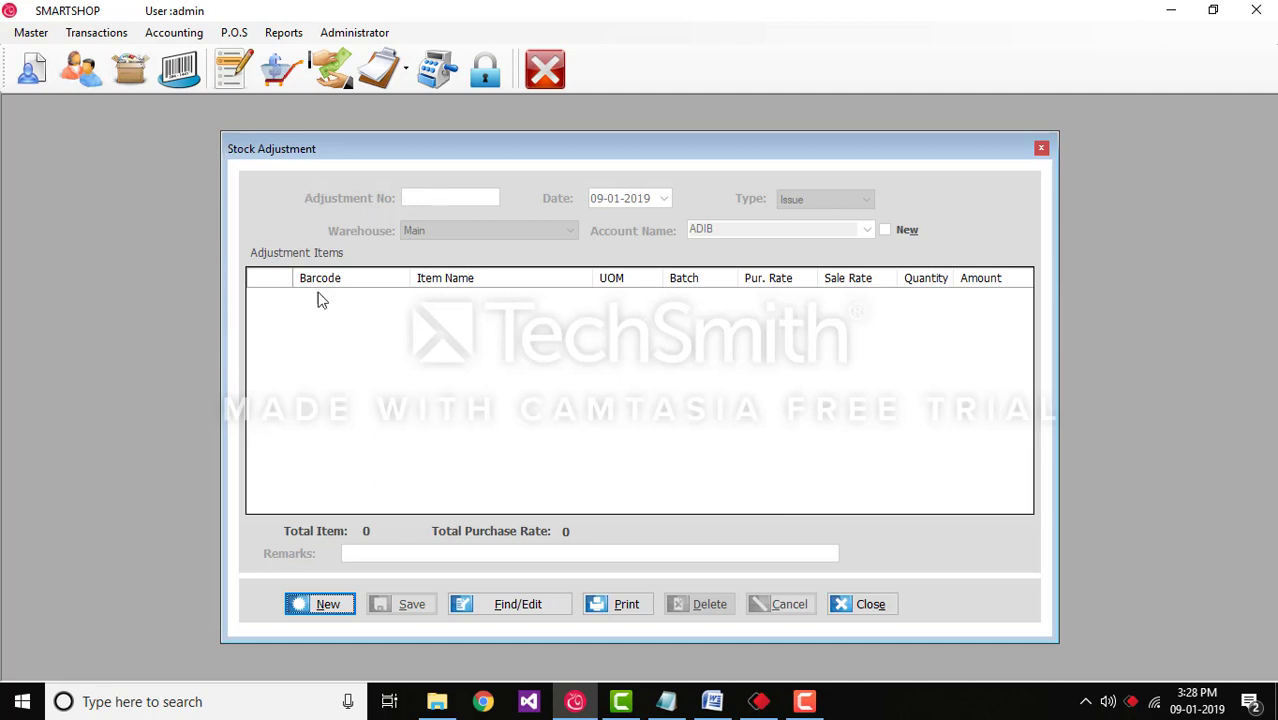
# Step: Start new stock adjustment 4, keeping date 09-01-2019 and warehouse Main
pyautogui.click(318, 604)
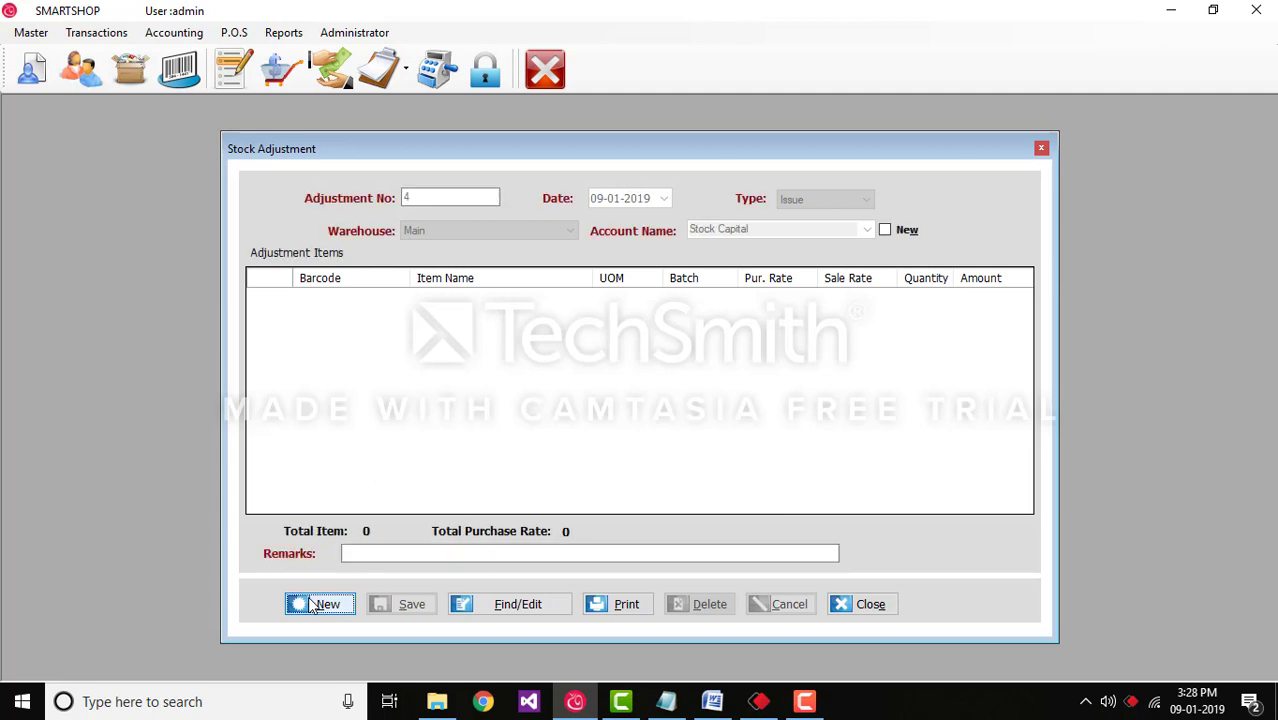
pyautogui.click(428, 196)
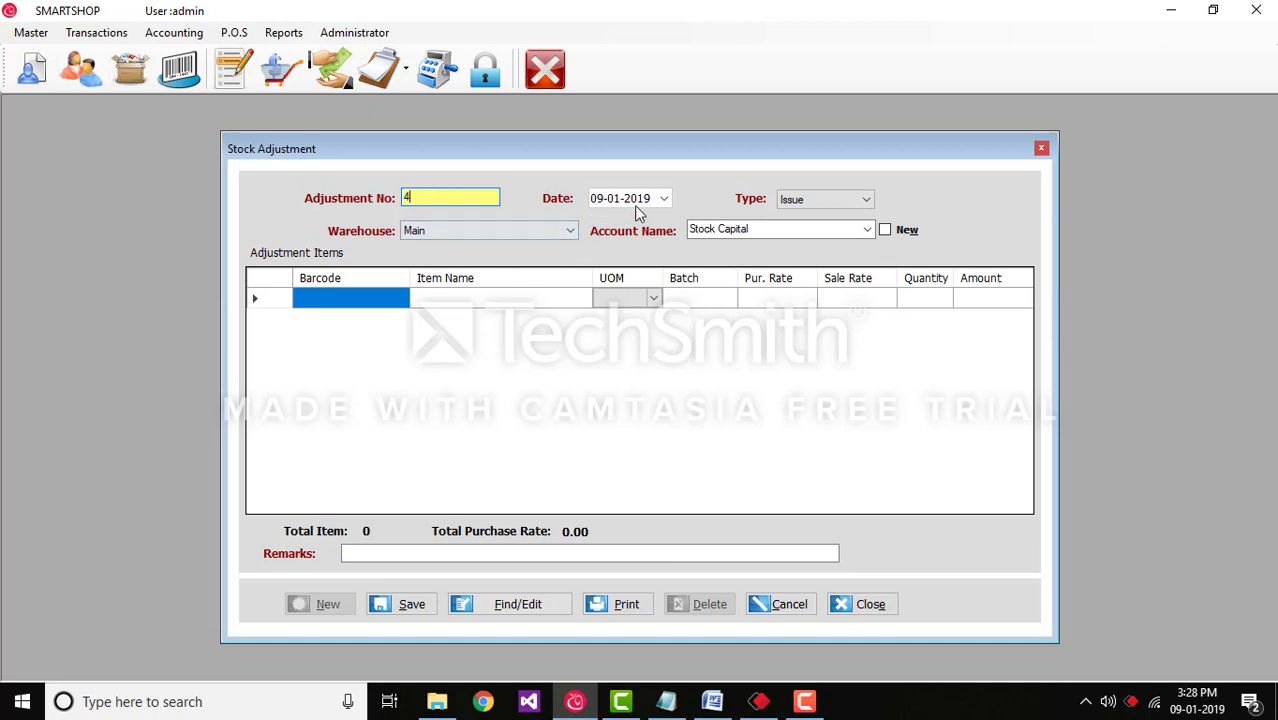
pyautogui.click(663, 199)
pyautogui.click(664, 199)
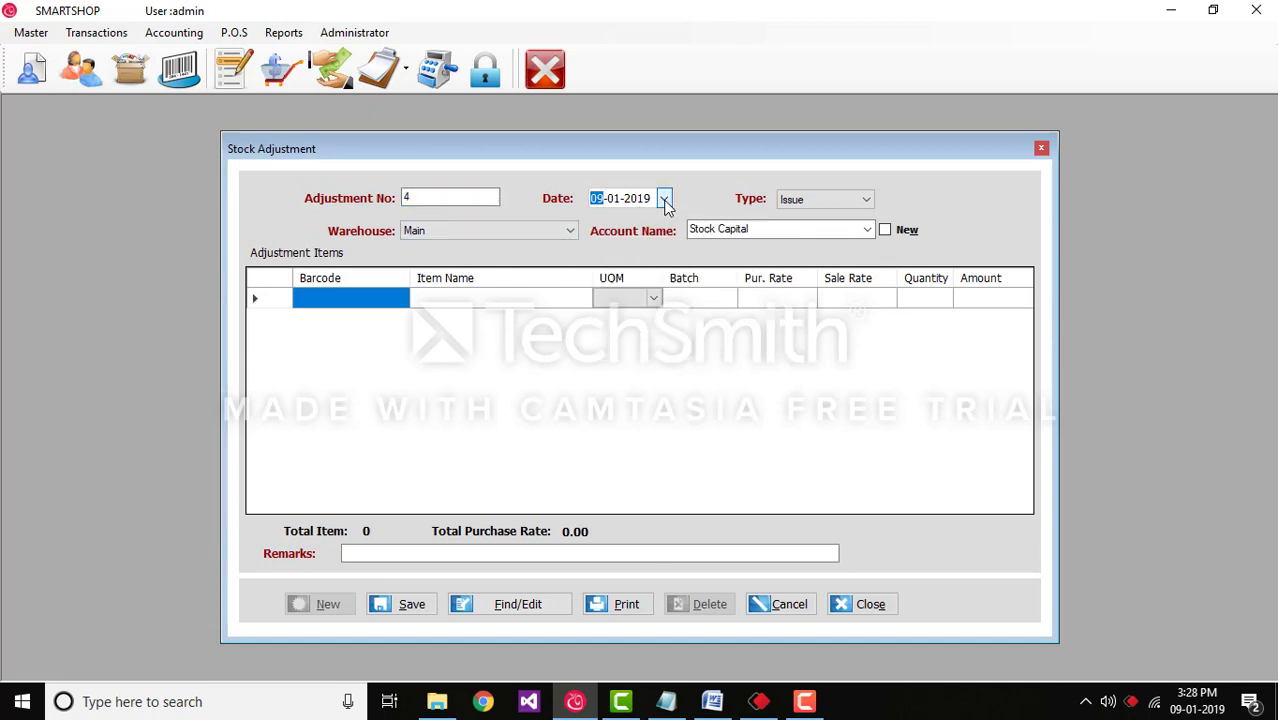
pyautogui.click(570, 231)
pyautogui.click(565, 244)
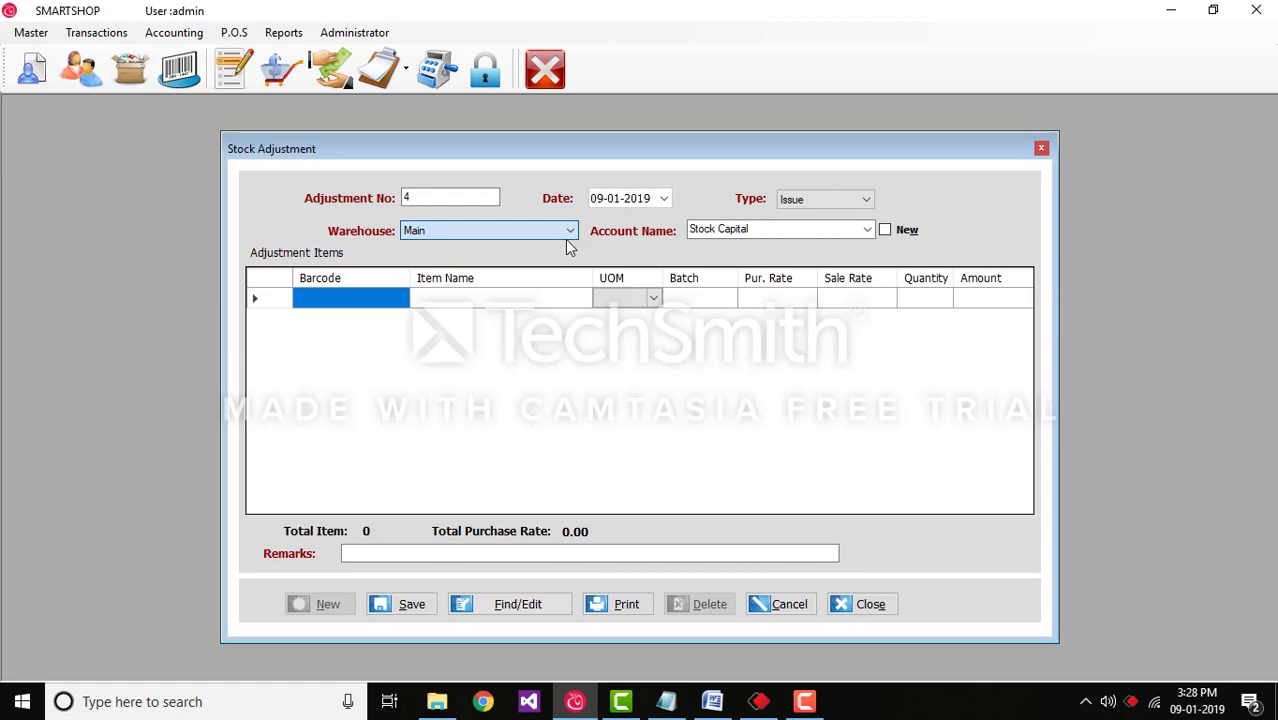
pyautogui.click(690, 233)
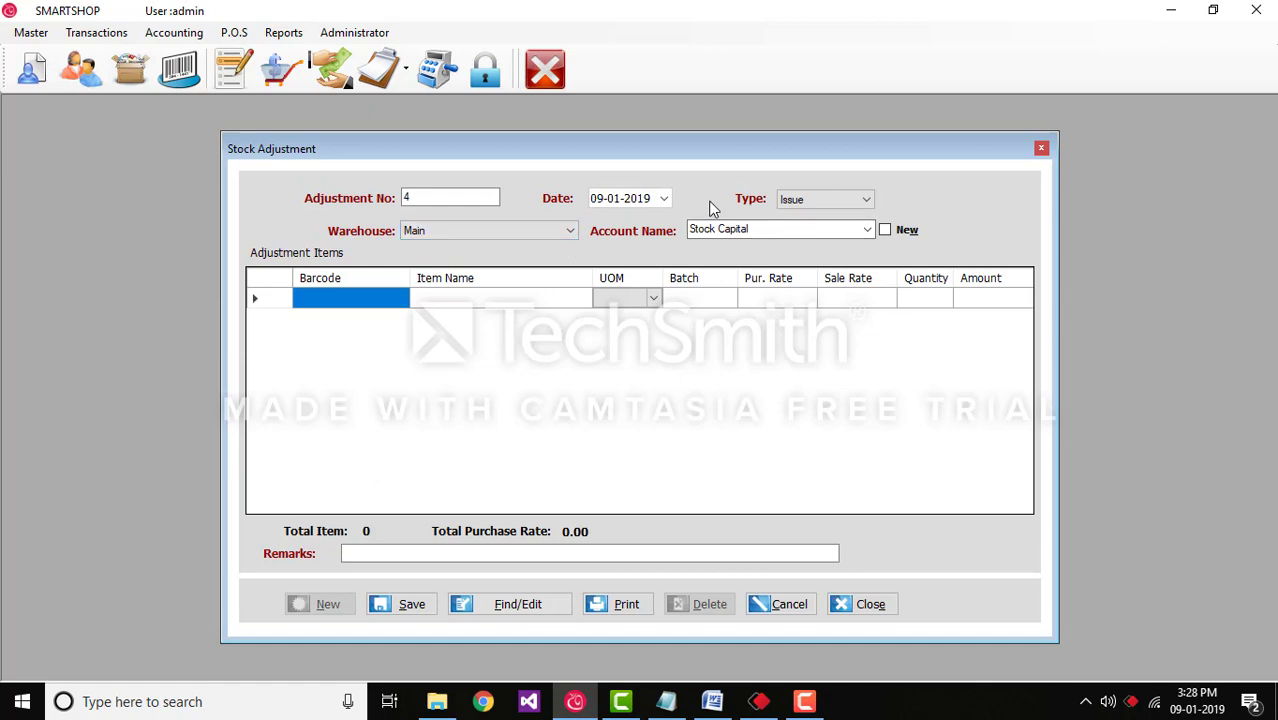
# Step: Set the adjustment type to Receive and keep Stock Capital as the account
pyautogui.click(866, 201)
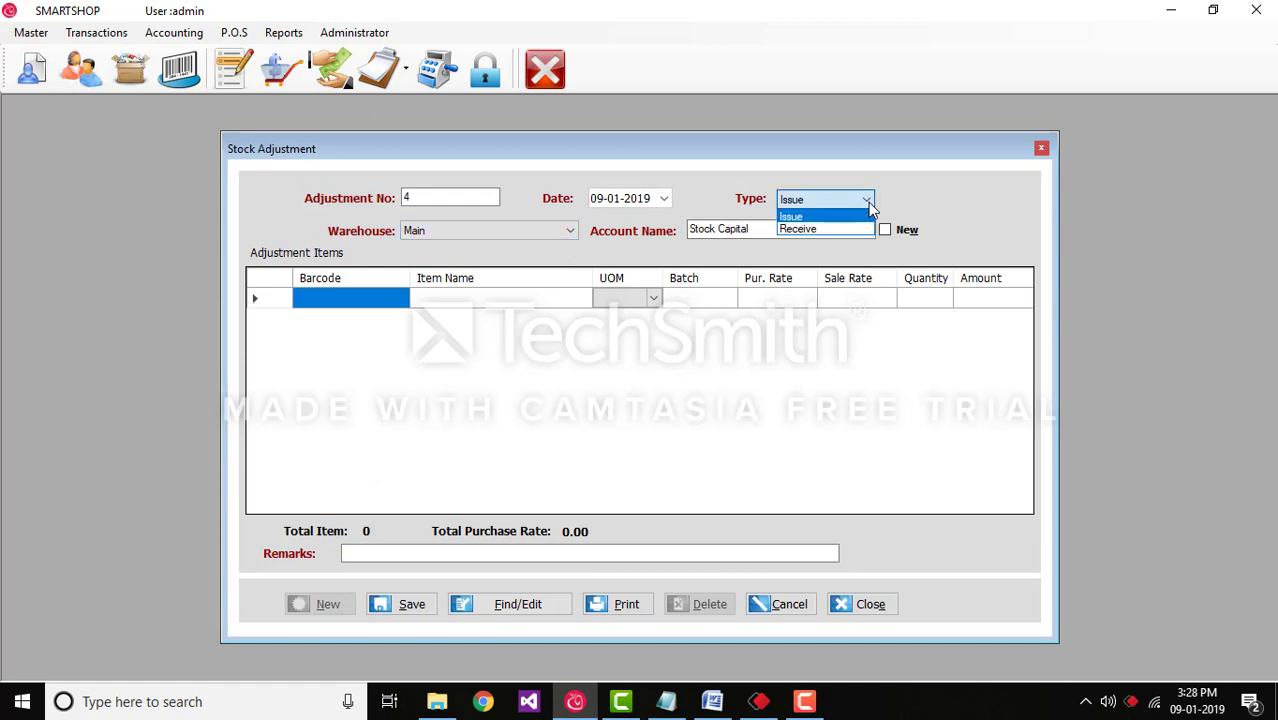
pyautogui.click(850, 216)
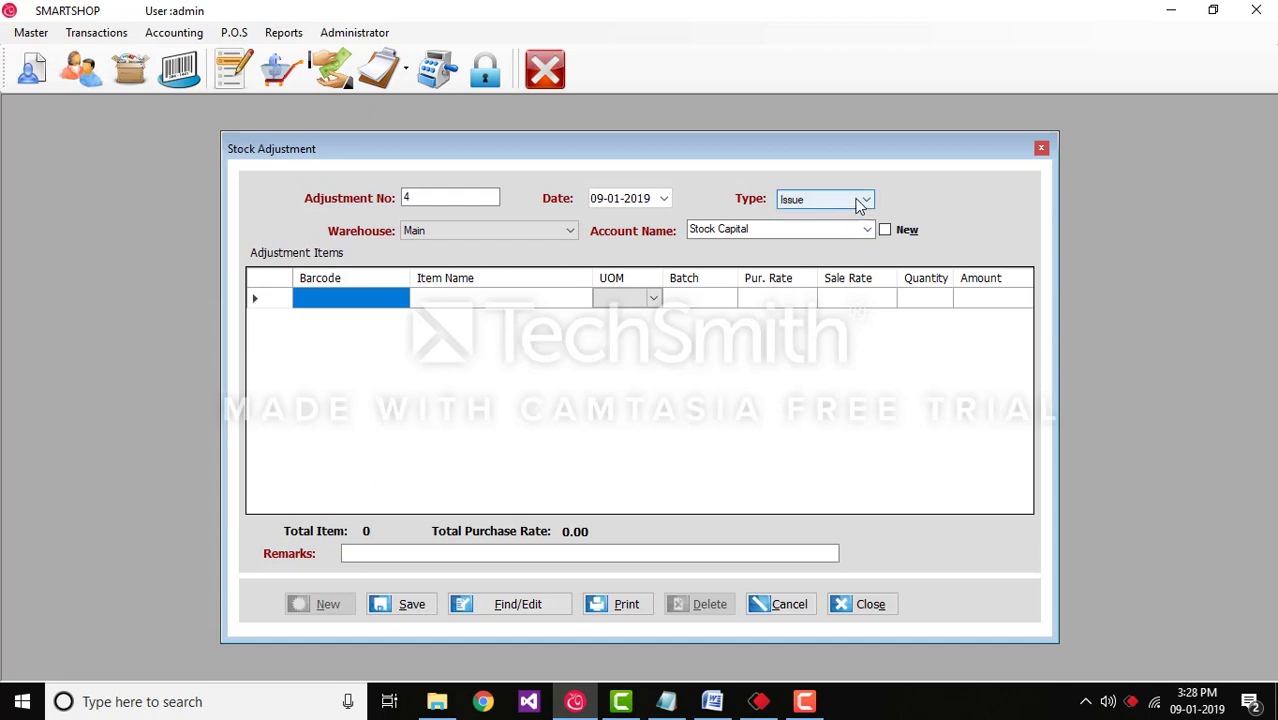
pyautogui.click(862, 201)
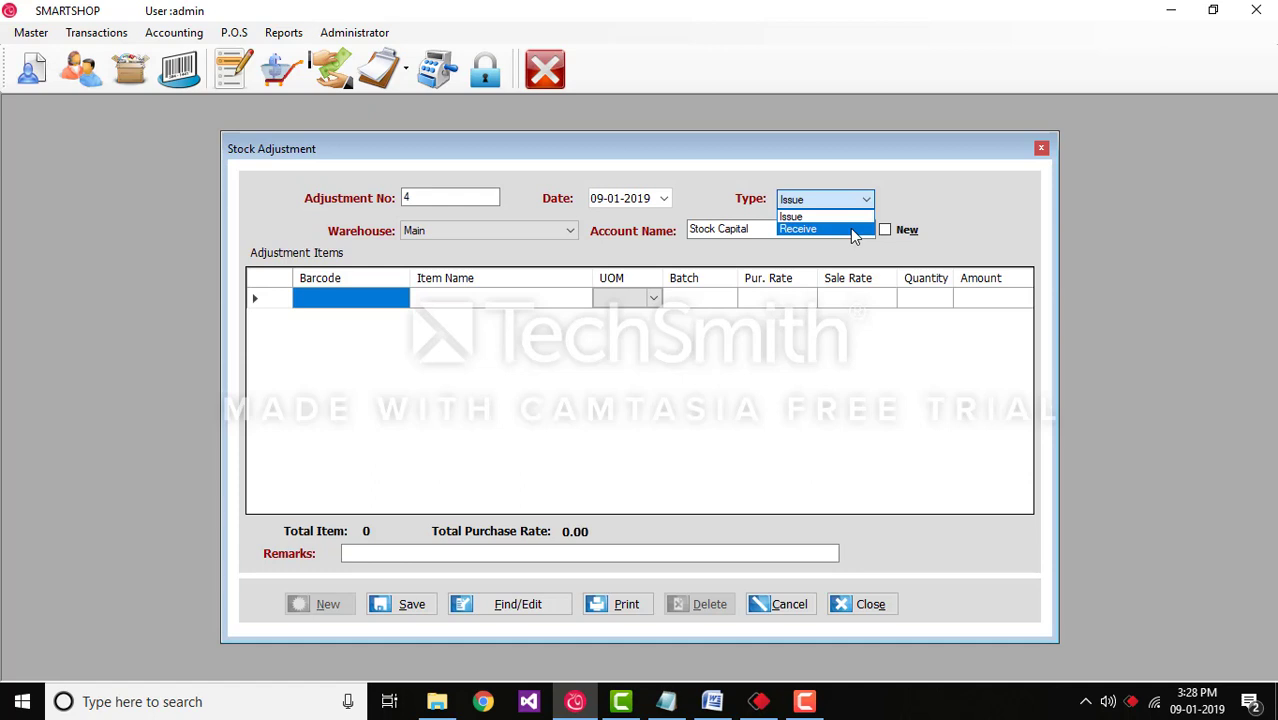
pyautogui.click(853, 230)
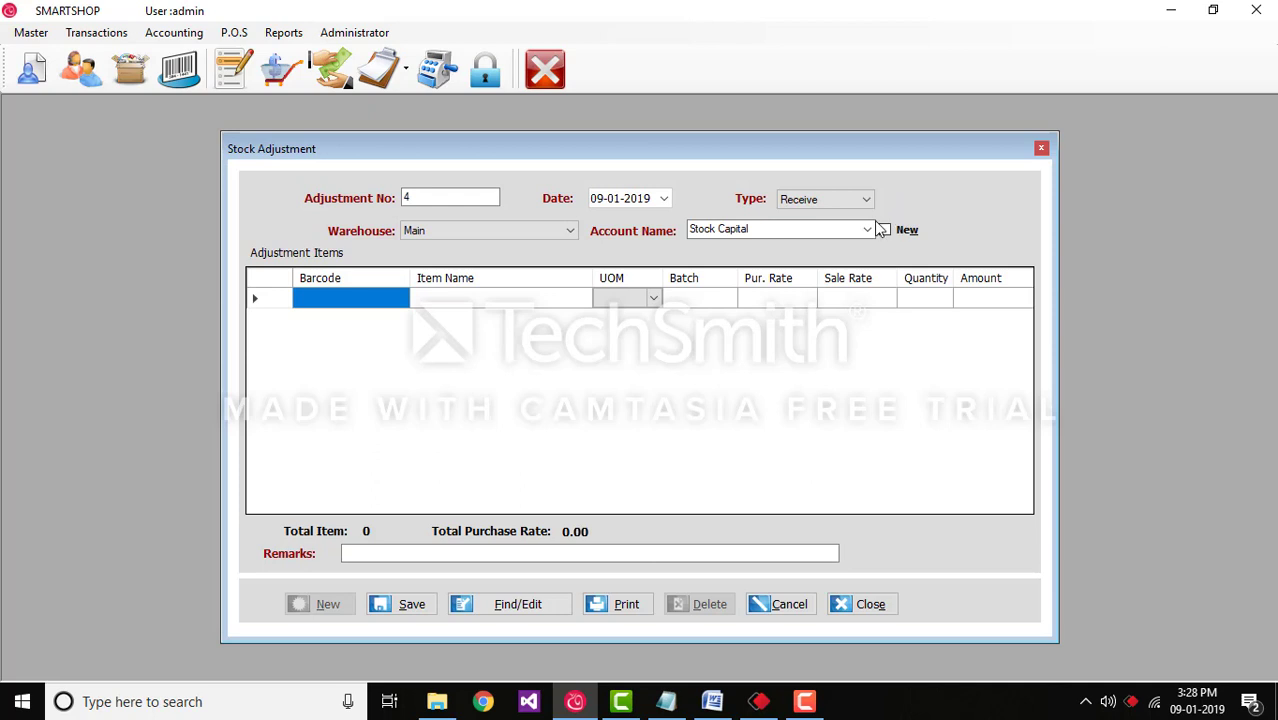
pyautogui.click(867, 229)
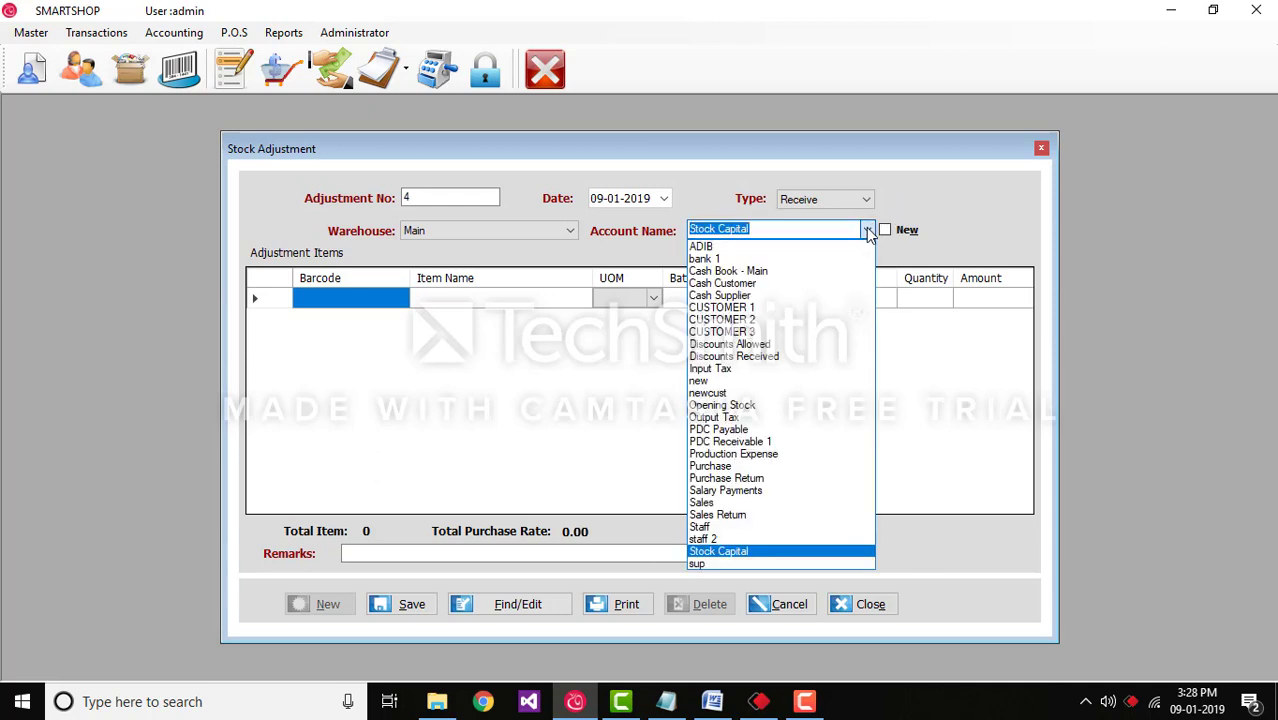
pyautogui.click(868, 231)
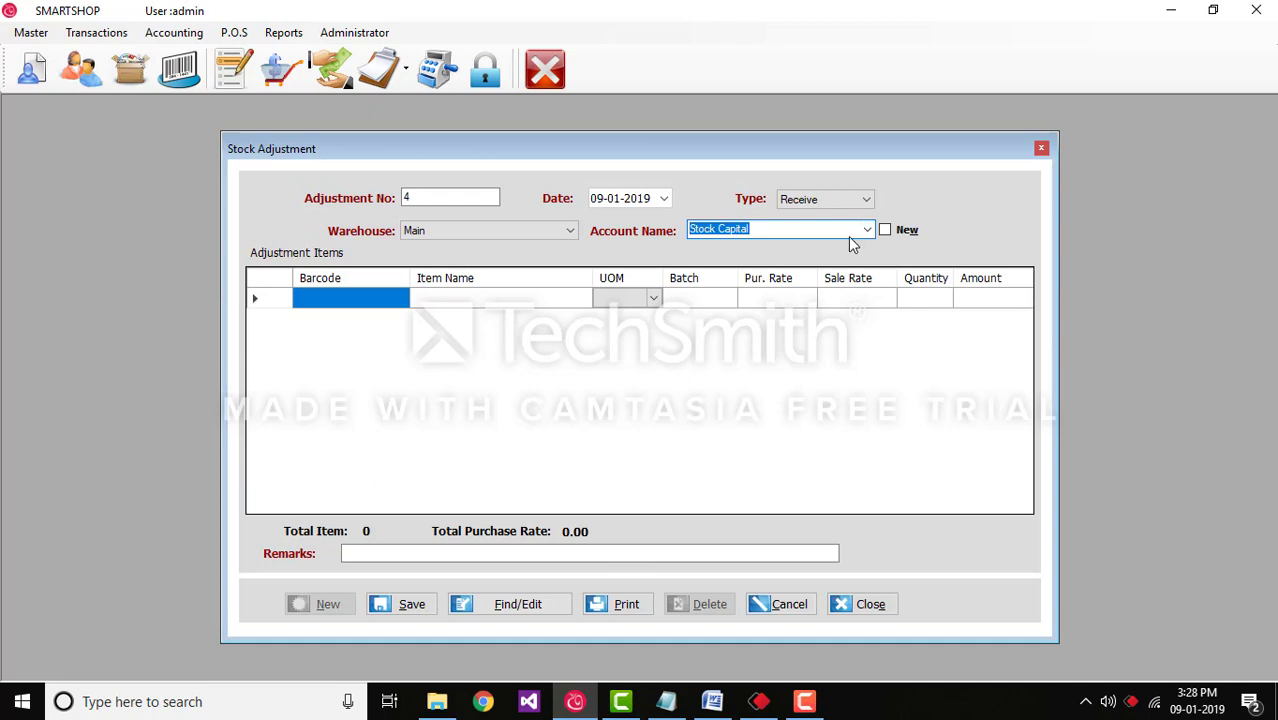
pyautogui.click(886, 233)
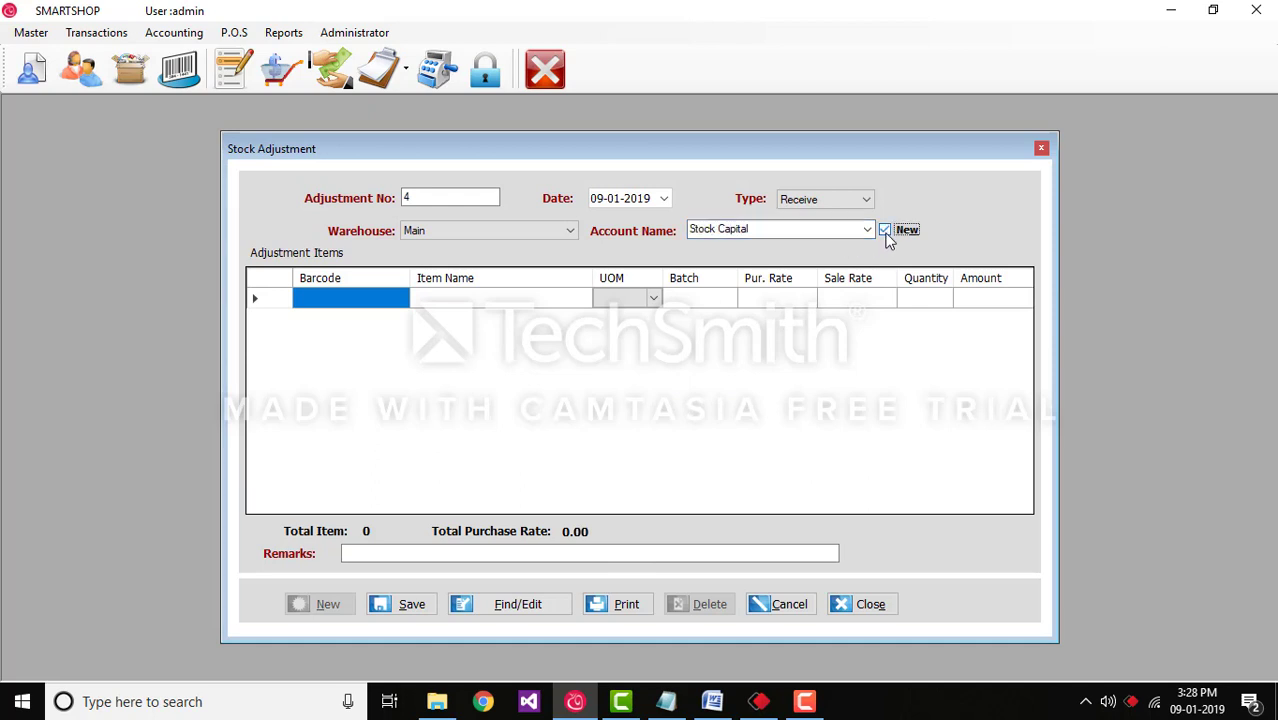
pyautogui.click(886, 233)
pyautogui.click(447, 303)
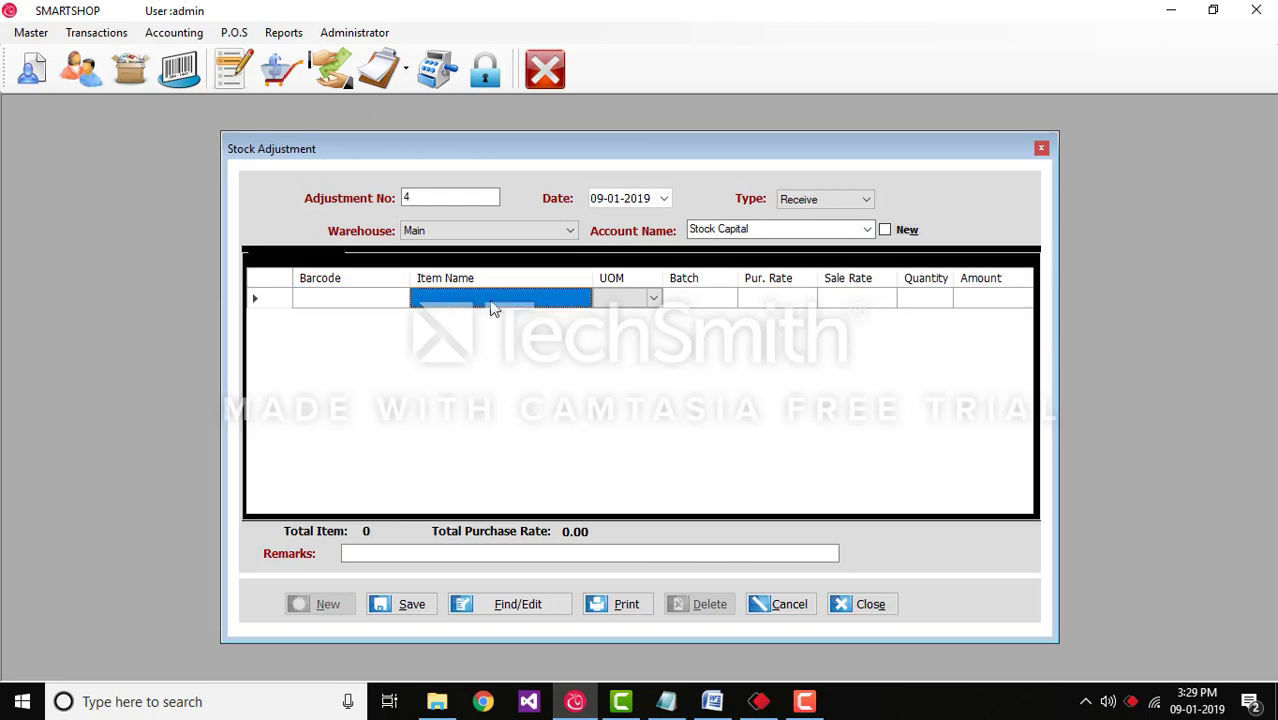
# Step: Add CARROT in Pieces with a quantity of 5 as the first item
pyautogui.click(490, 308)
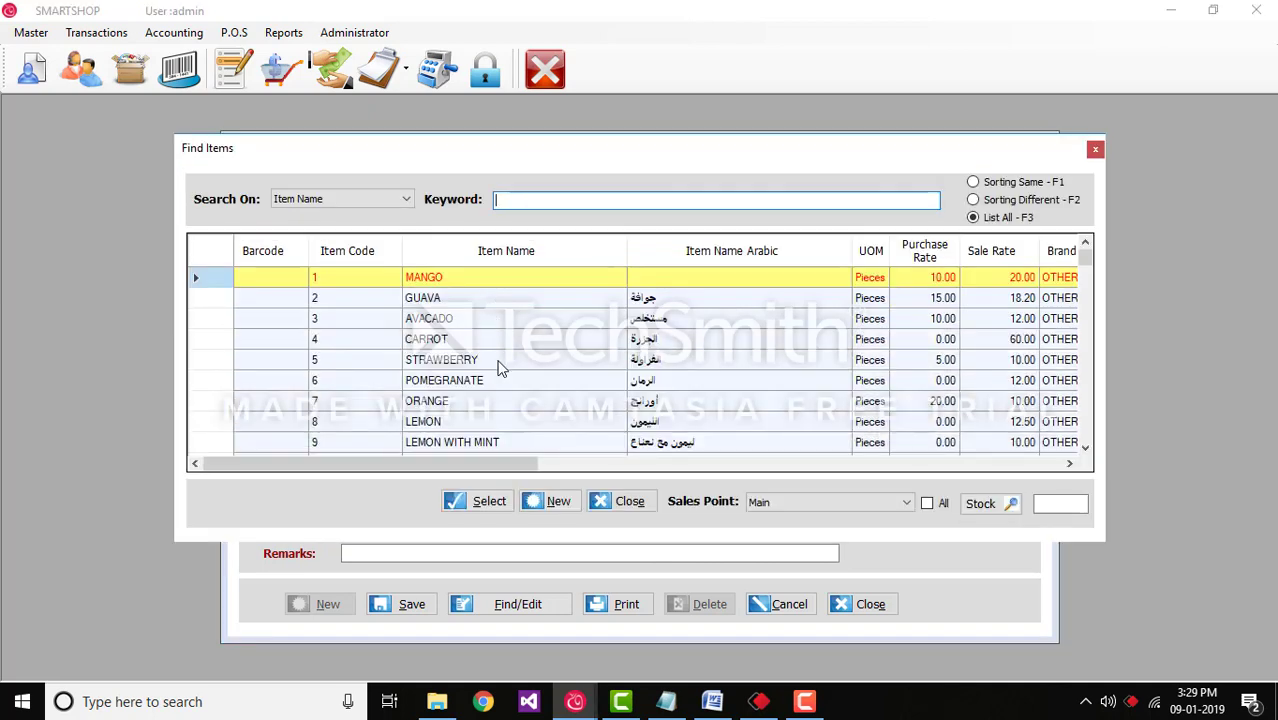
pyautogui.click(476, 341)
pyautogui.click(494, 500)
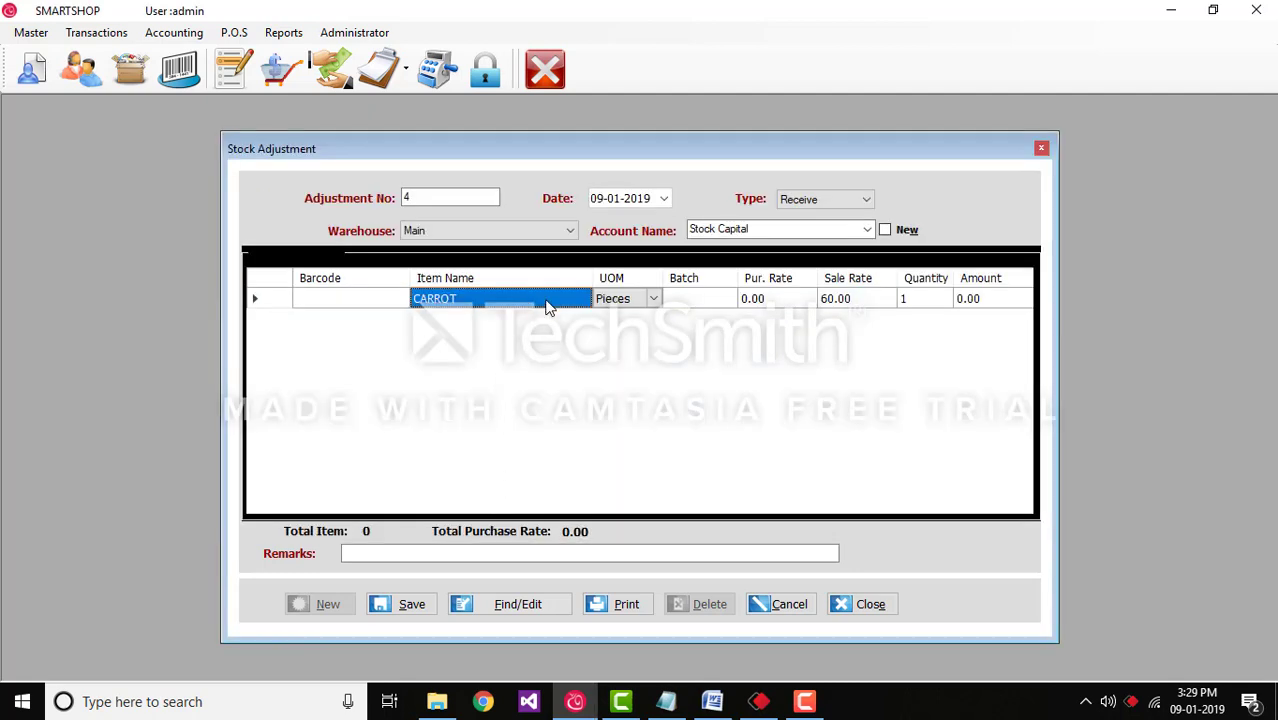
pyautogui.click(655, 300)
pyautogui.click(656, 302)
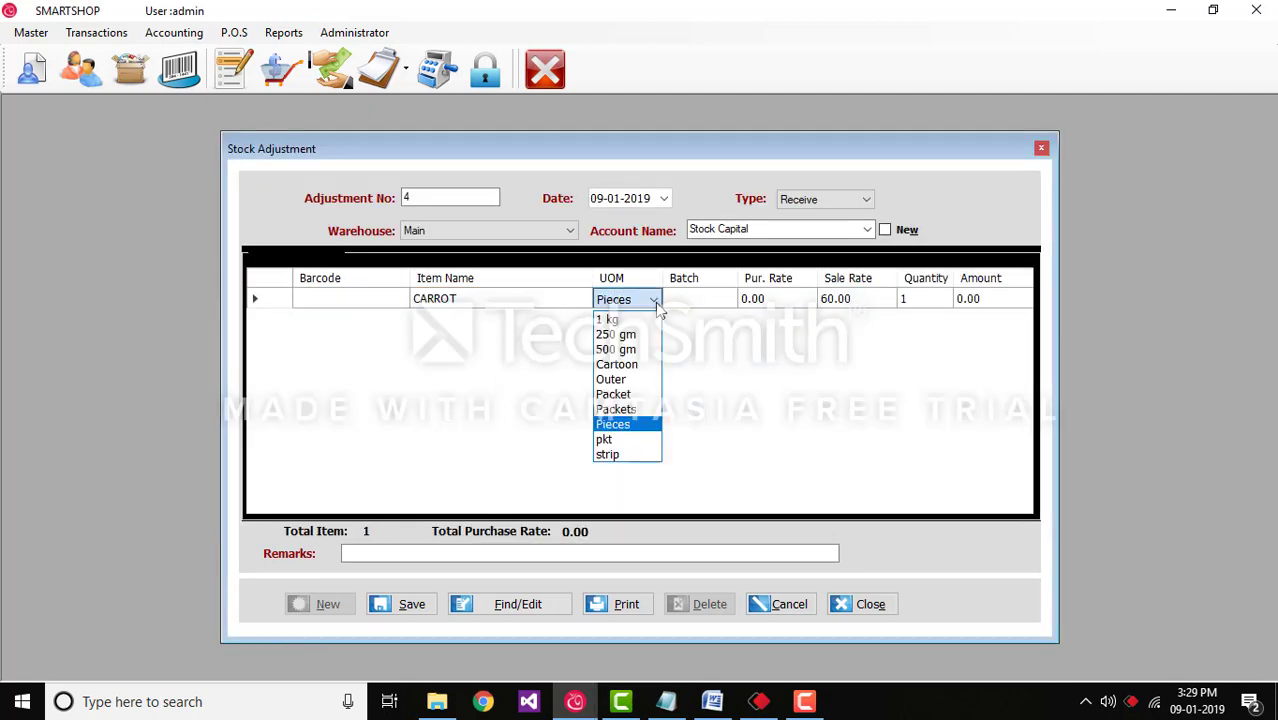
pyautogui.click(658, 309)
pyautogui.click(705, 303)
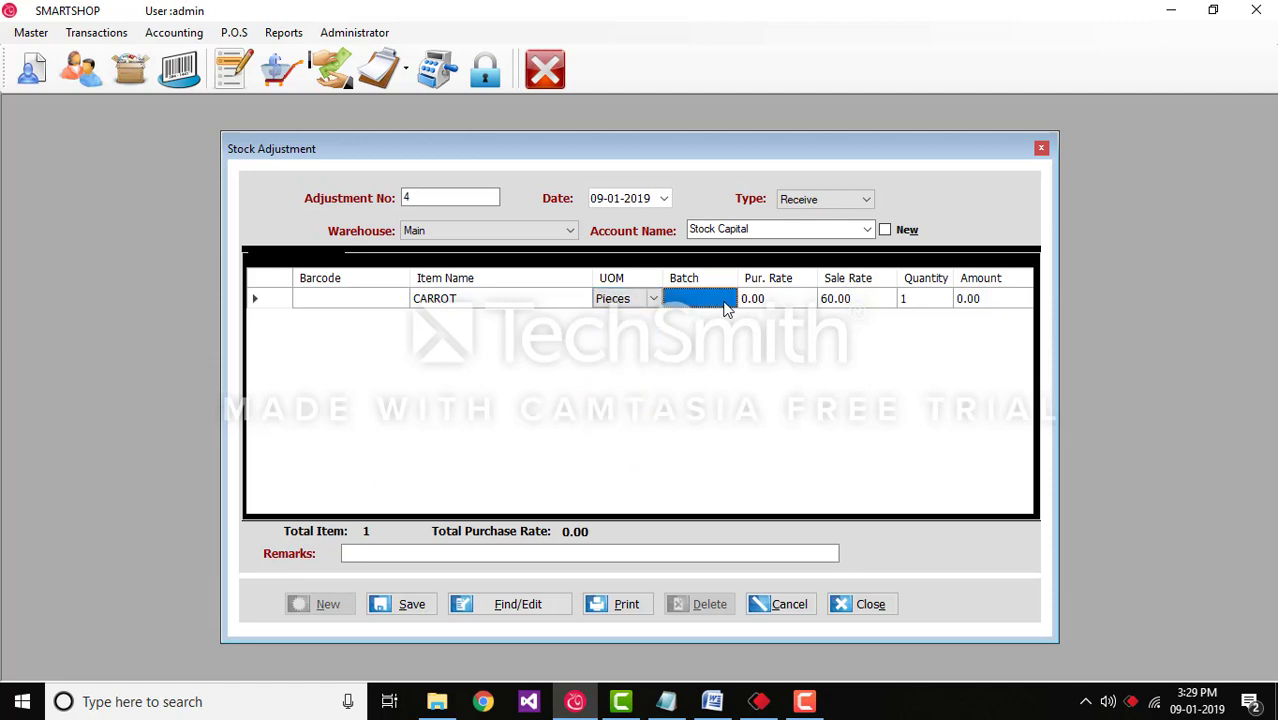
pyautogui.click(710, 304)
pyautogui.click(757, 309)
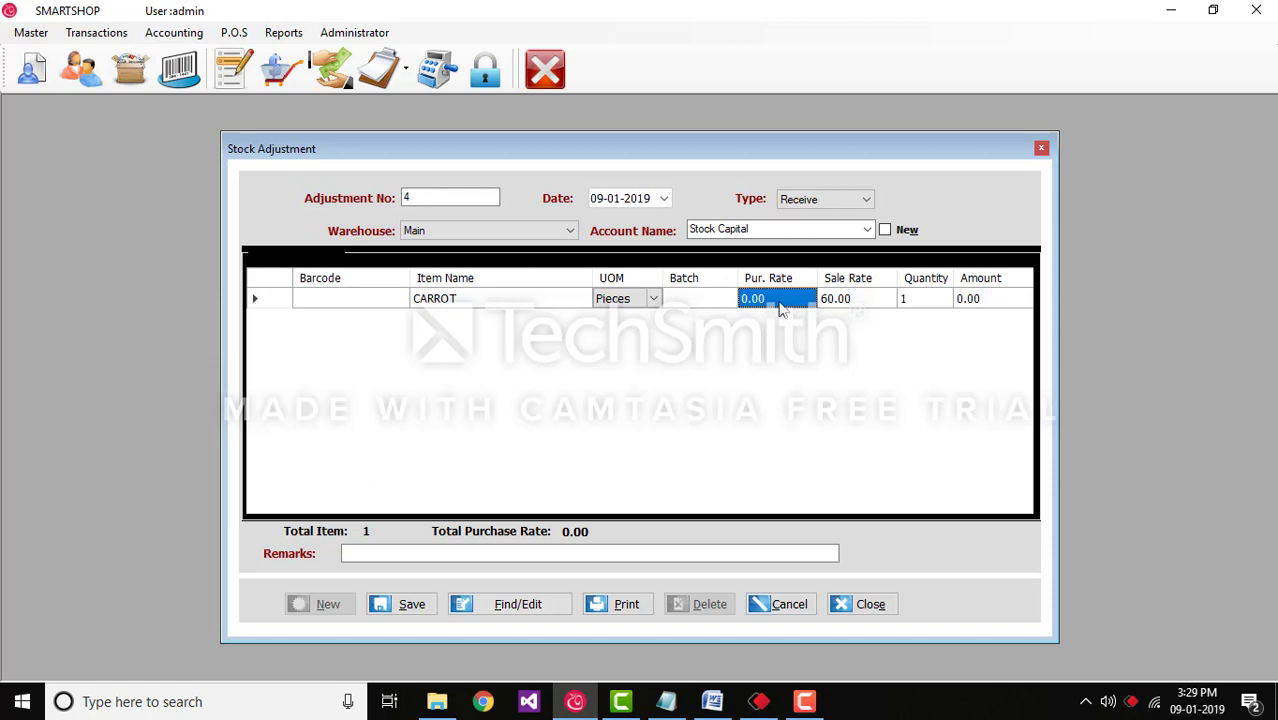
pyautogui.click(872, 309)
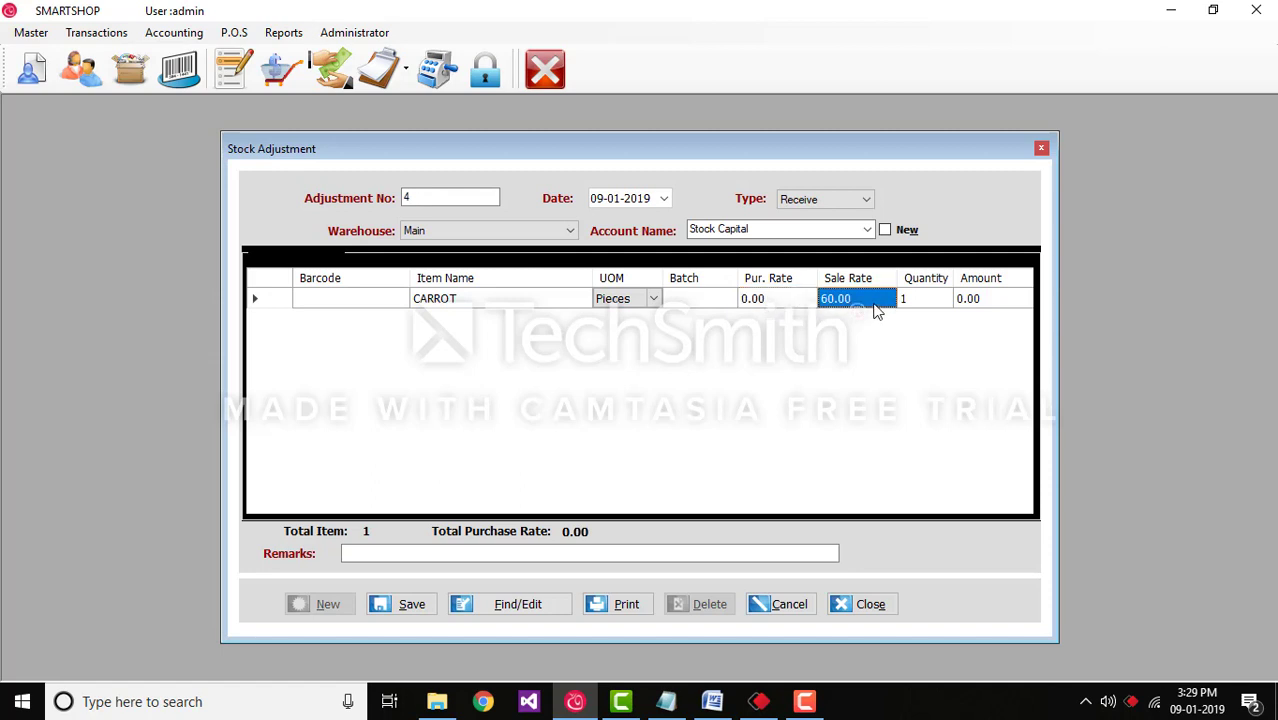
pyautogui.click(910, 311)
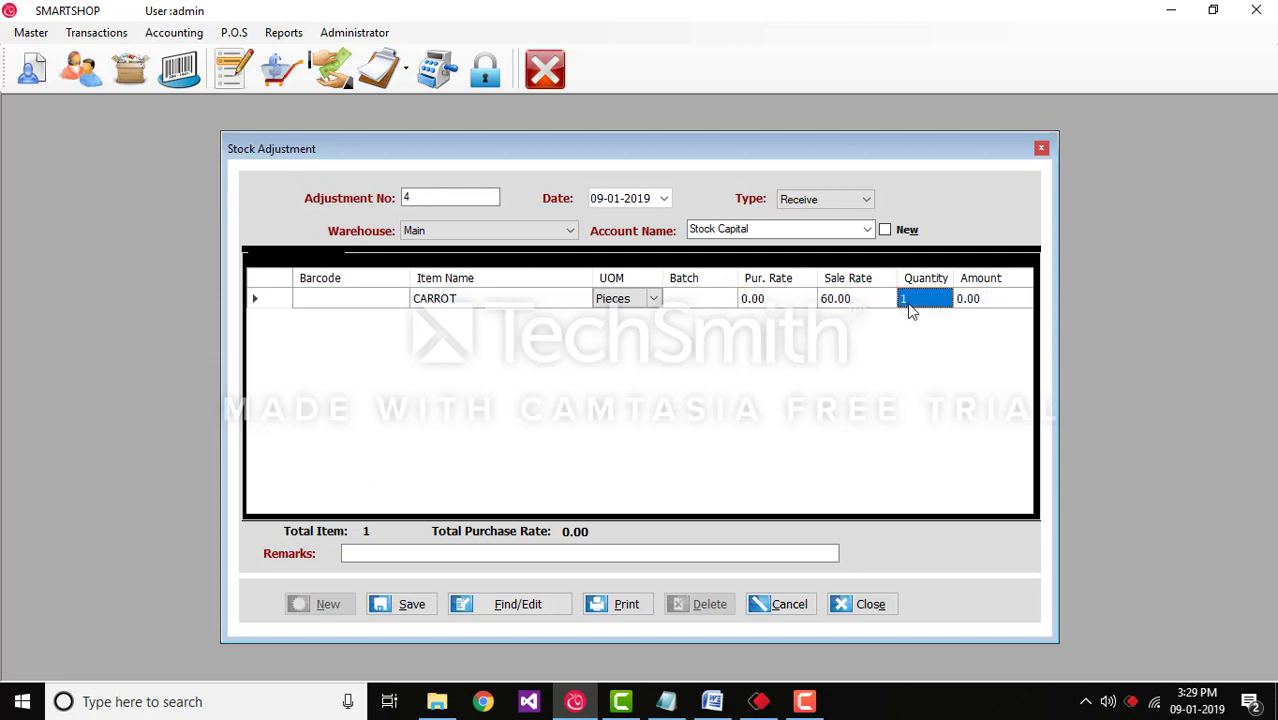
pyautogui.write('5')
pyautogui.press('Tab')
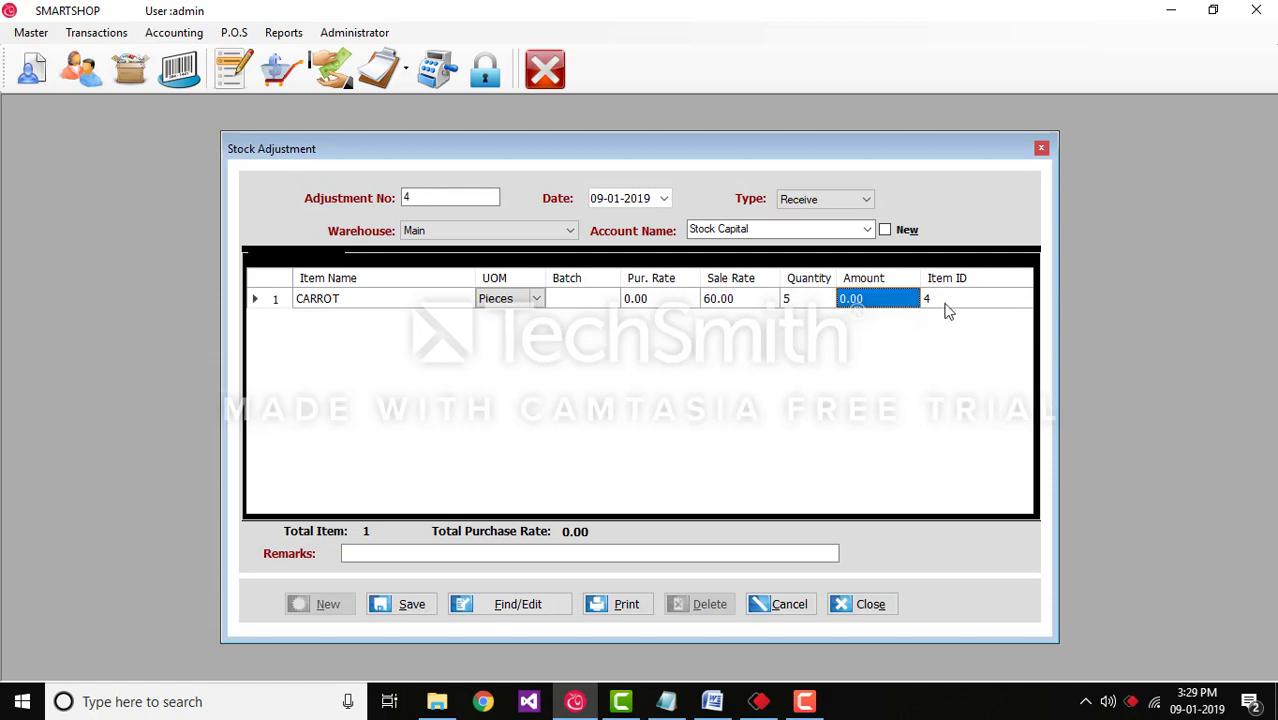
# Step: Add ORANGE as a second item row and save adjustment 4
pyautogui.rightClick(380, 340)
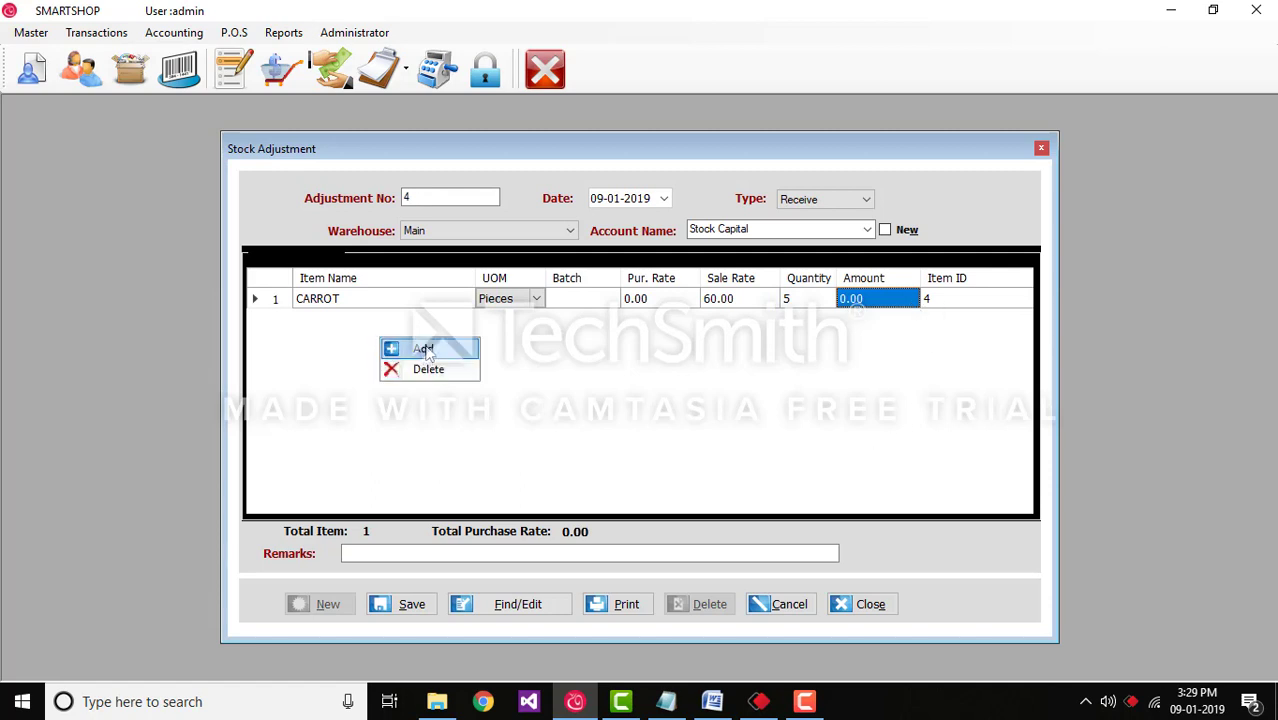
pyautogui.click(426, 350)
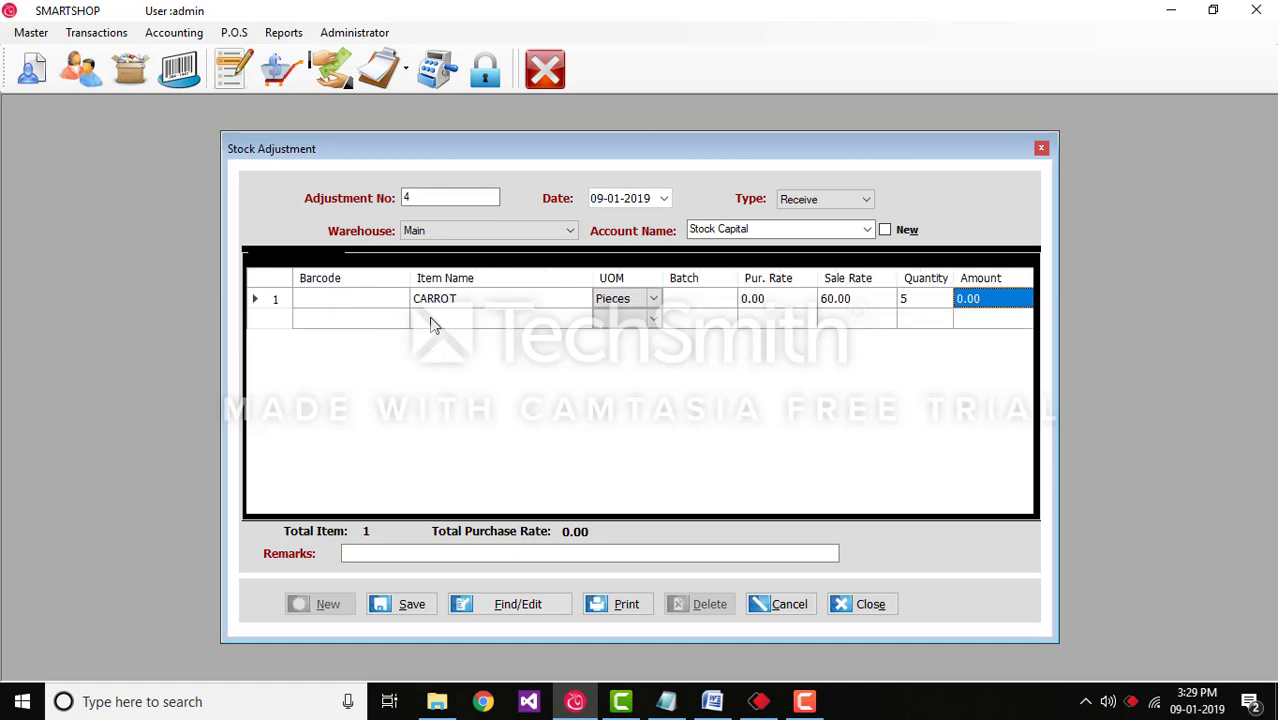
pyautogui.click(430, 320)
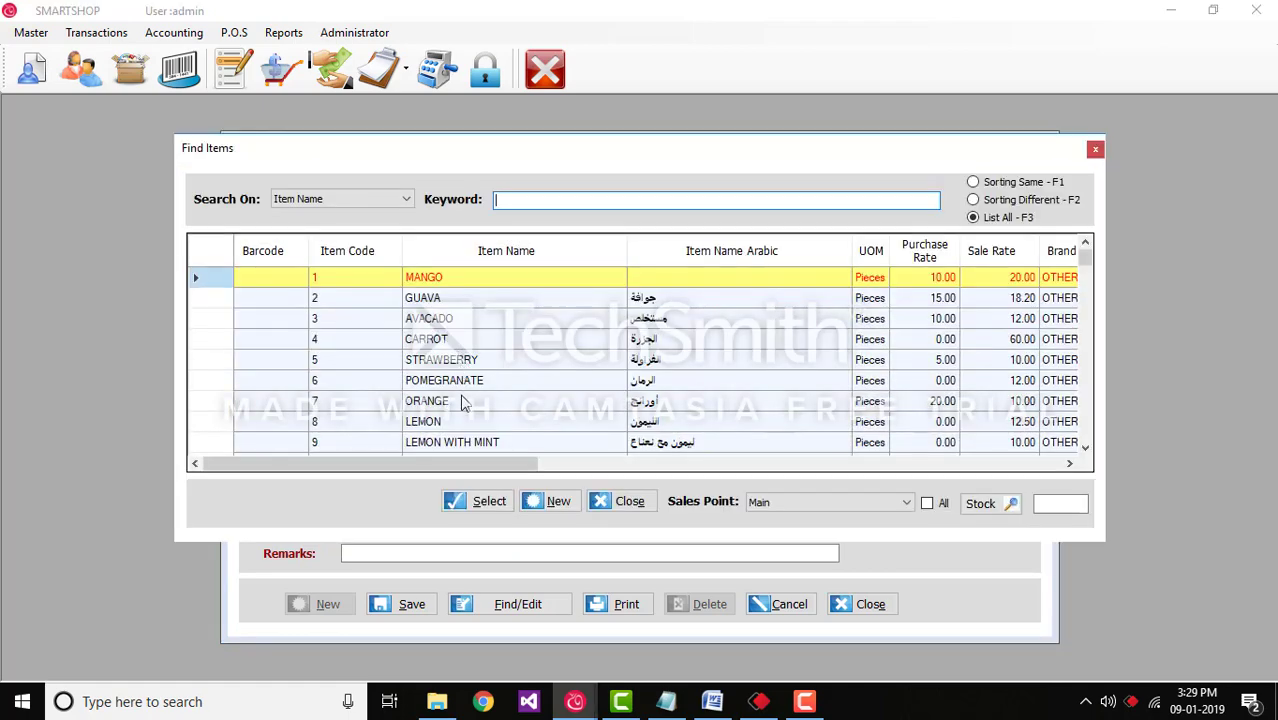
pyautogui.click(462, 401)
pyautogui.click(480, 502)
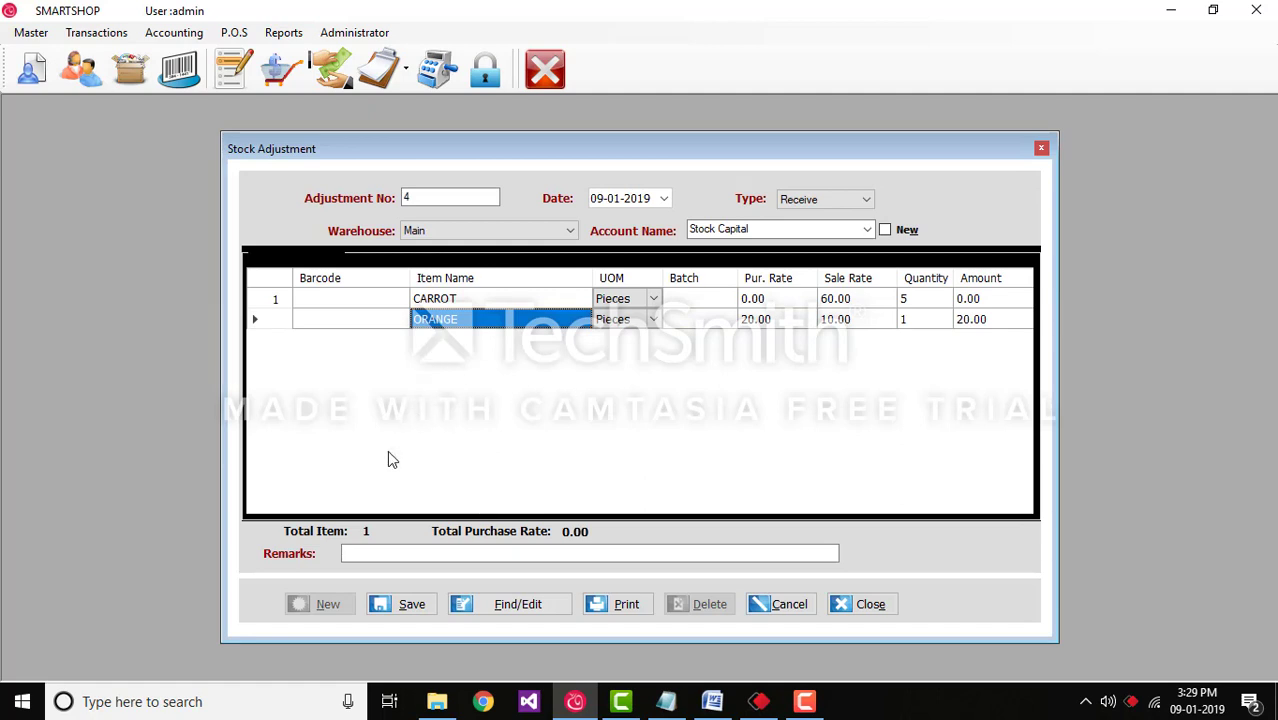
pyautogui.click(413, 605)
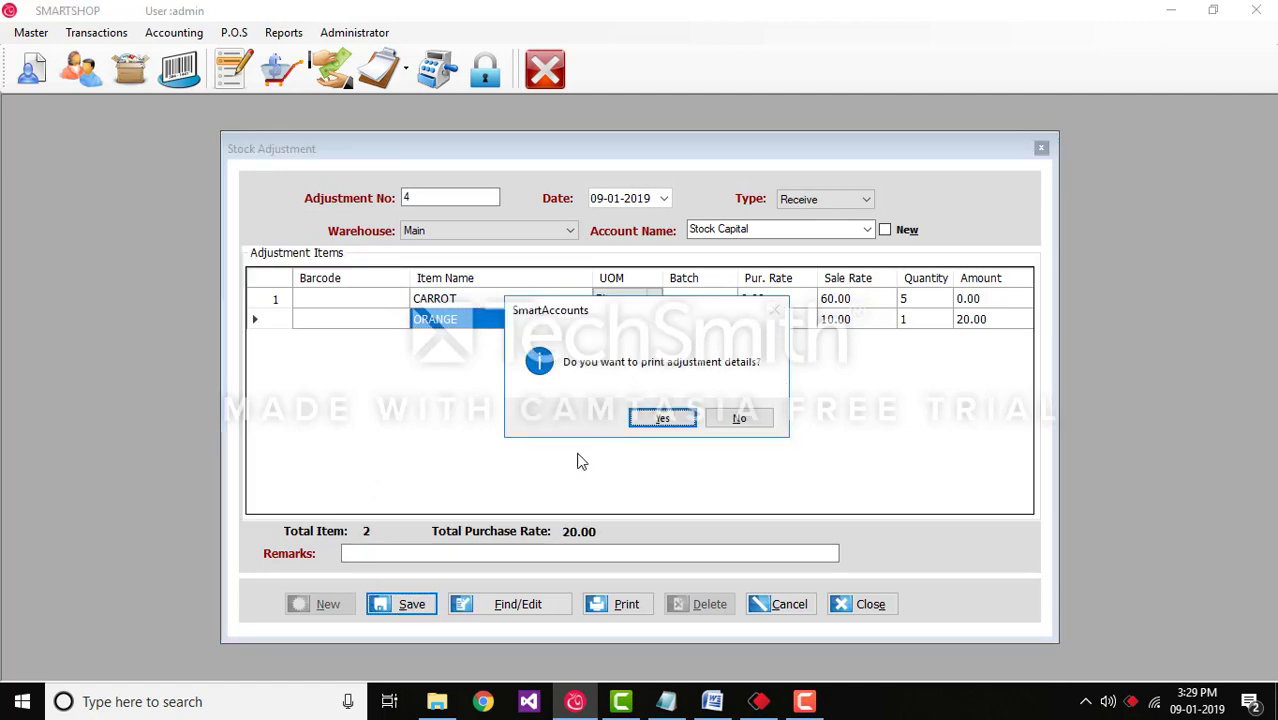
# Step: Print adjustment 4's Stock Adjustment Invoice and close the report preview
pyautogui.click(662, 418)
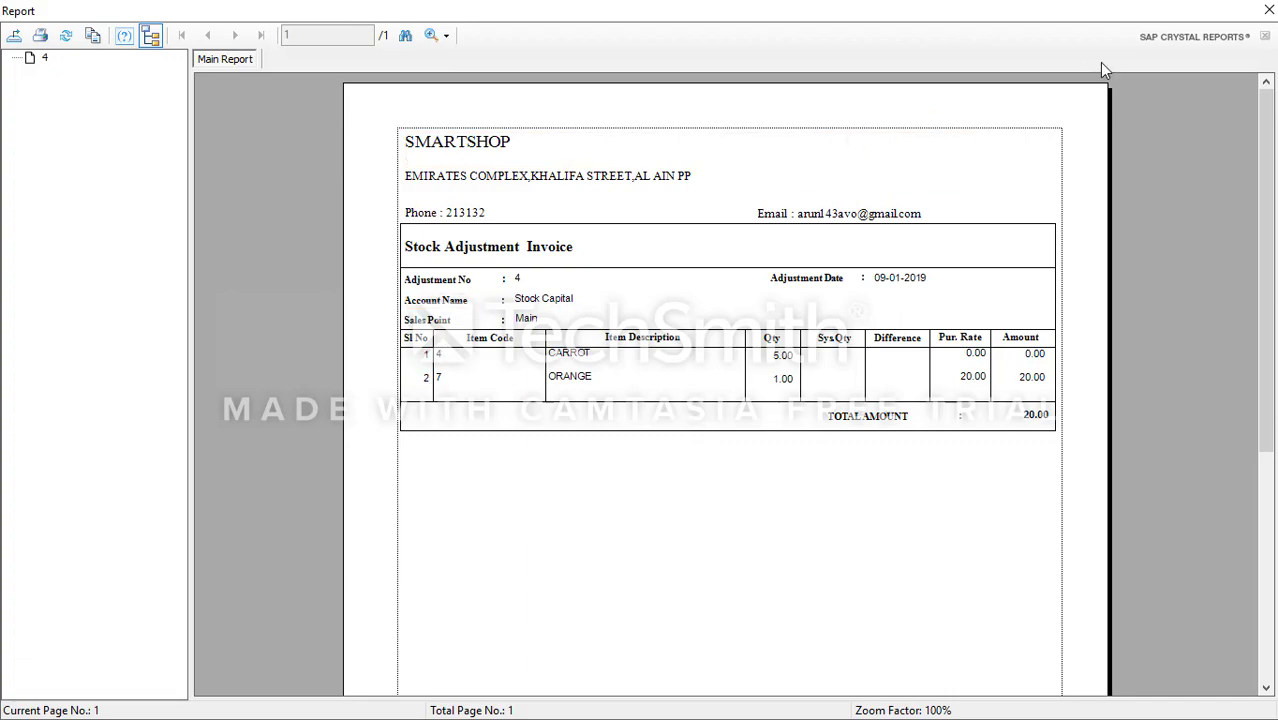
pyautogui.click(1270, 10)
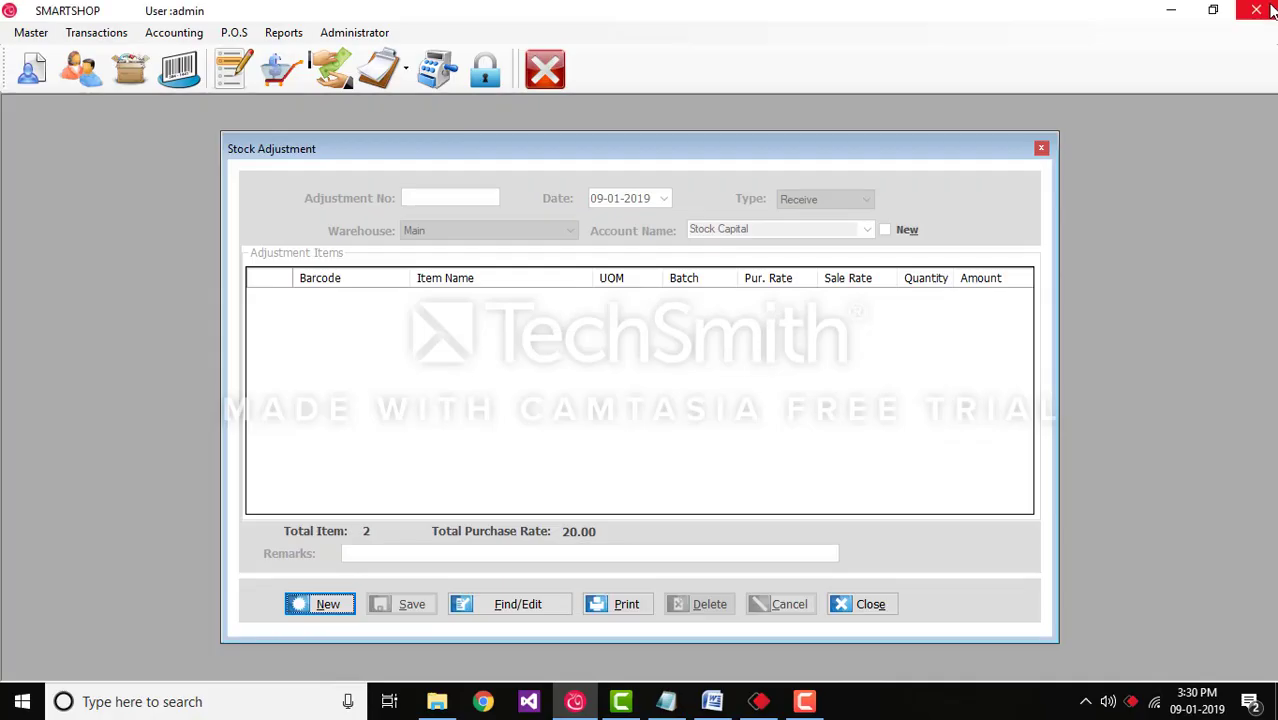
# Step: Find saved stock adjustment 4 and load it back into the form
pyautogui.click(556, 612)
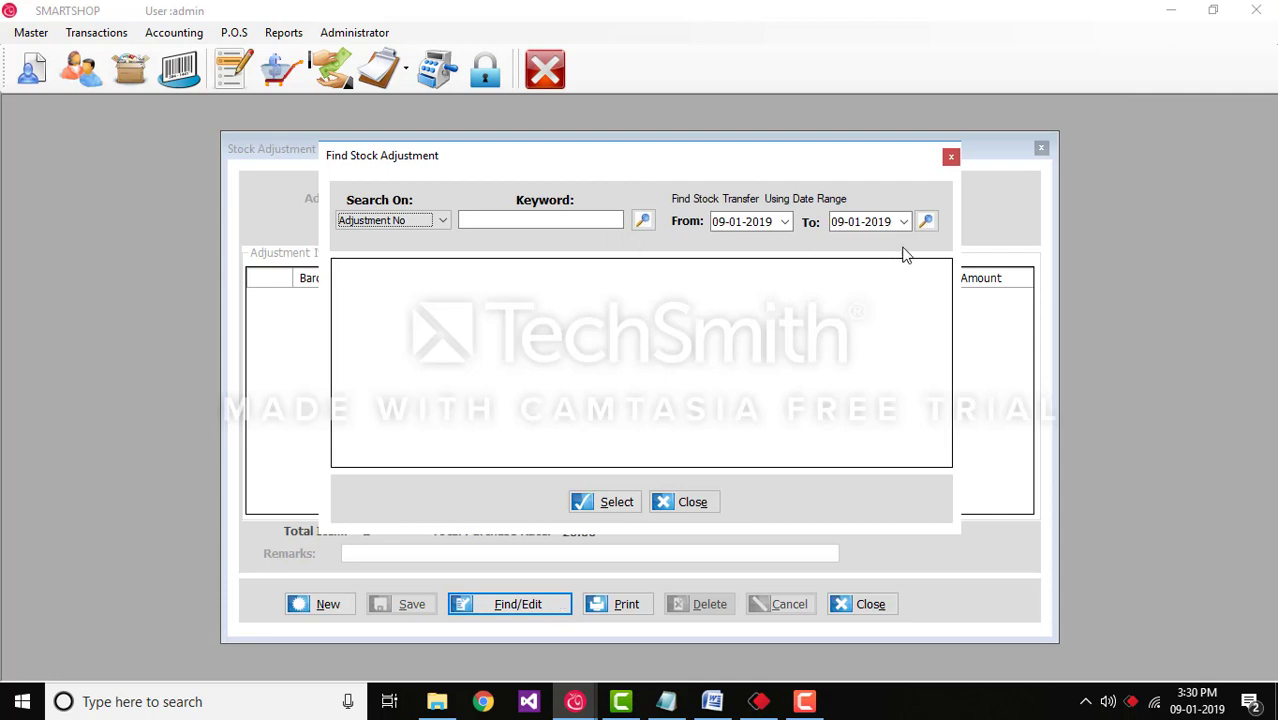
pyautogui.click(642, 224)
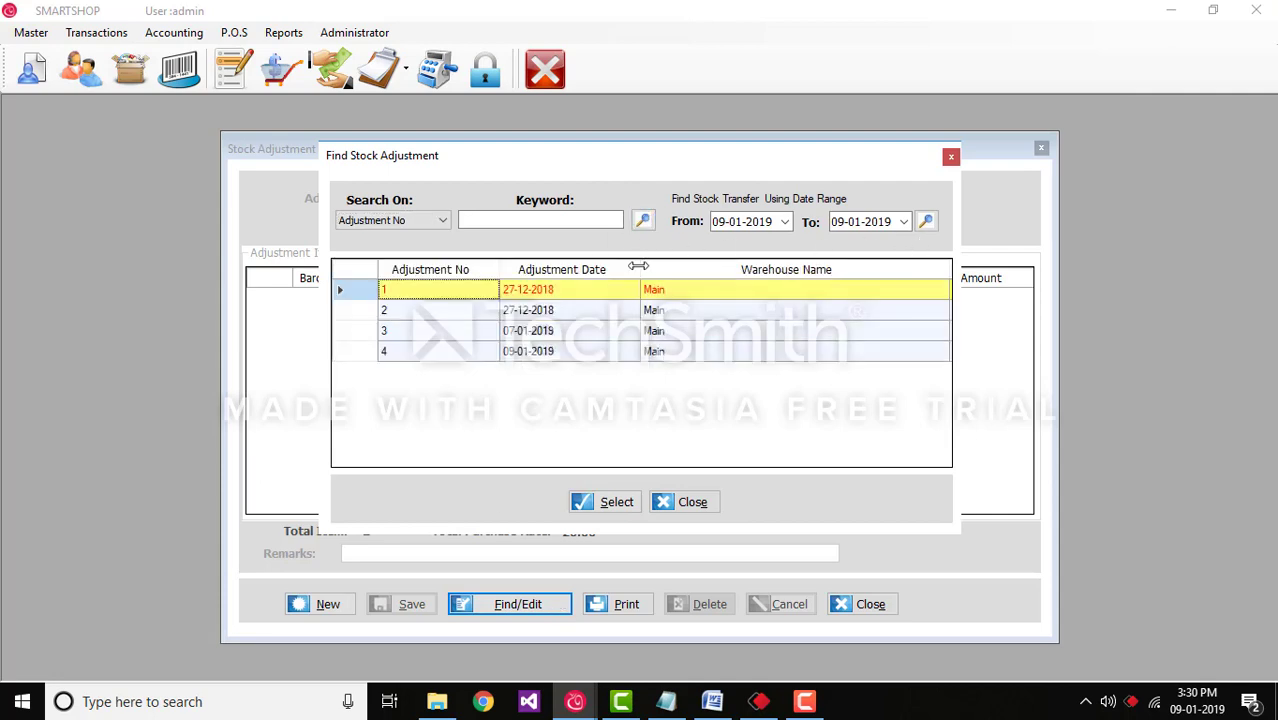
pyautogui.click(615, 350)
pyautogui.click(620, 333)
pyautogui.click(614, 352)
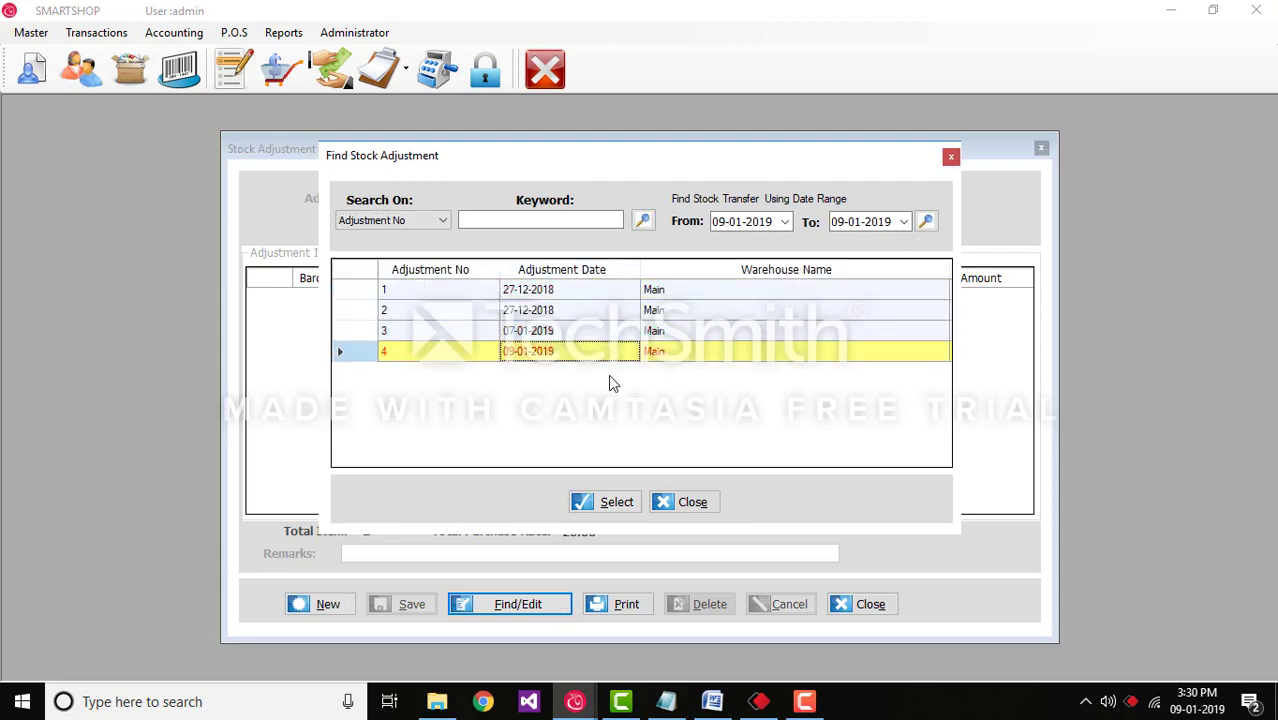
pyautogui.click(608, 505)
# Step: Save adjustment 4 again without printing its details
pyautogui.rightClick(512, 373)
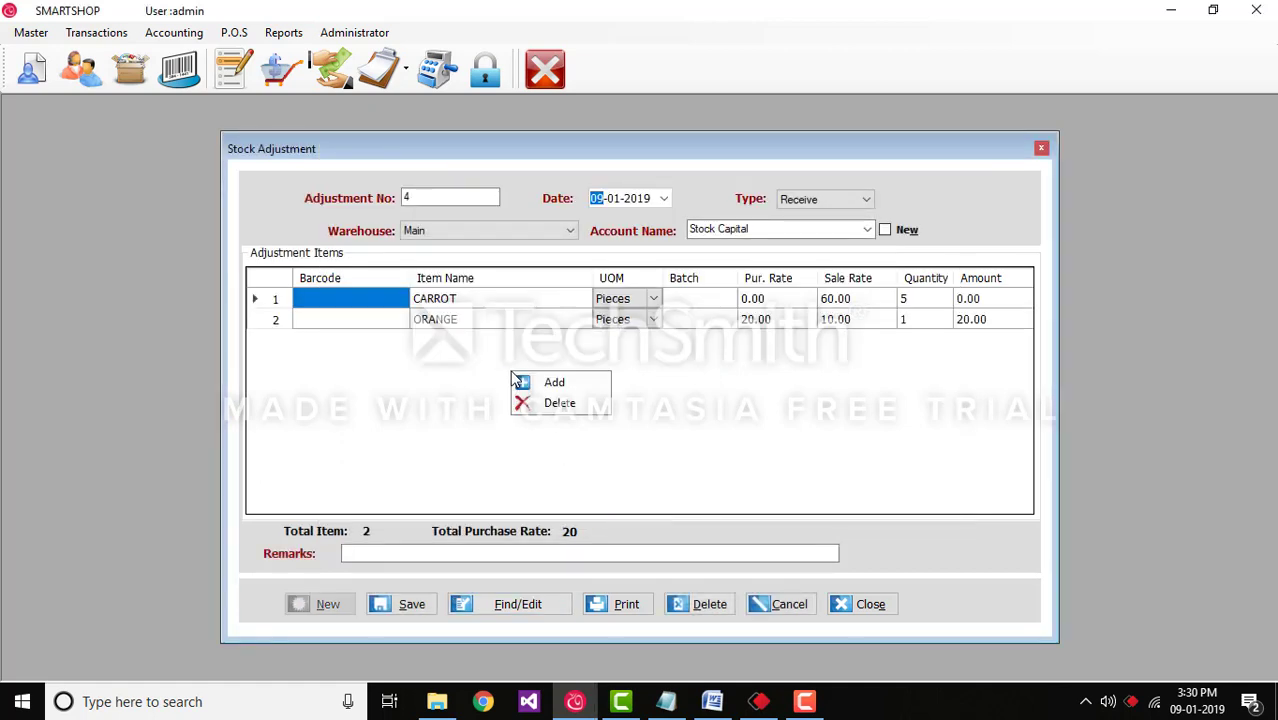
pyautogui.click(500, 378)
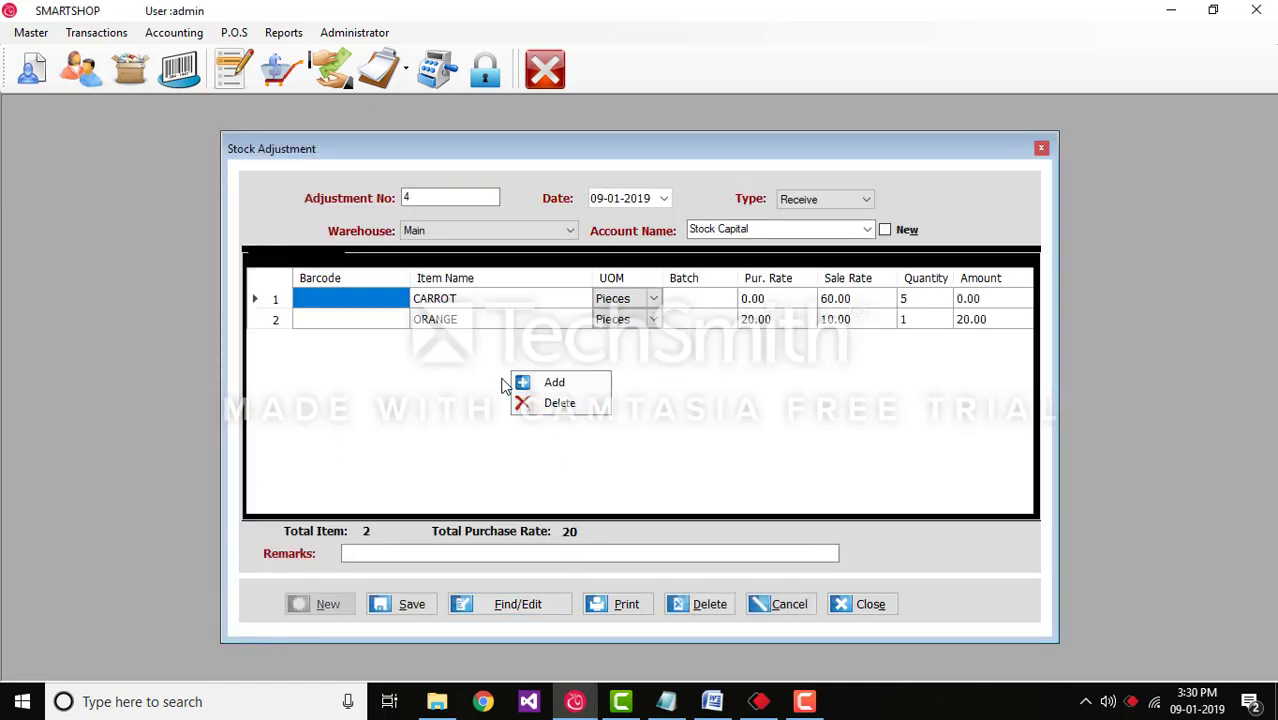
pyautogui.click(430, 606)
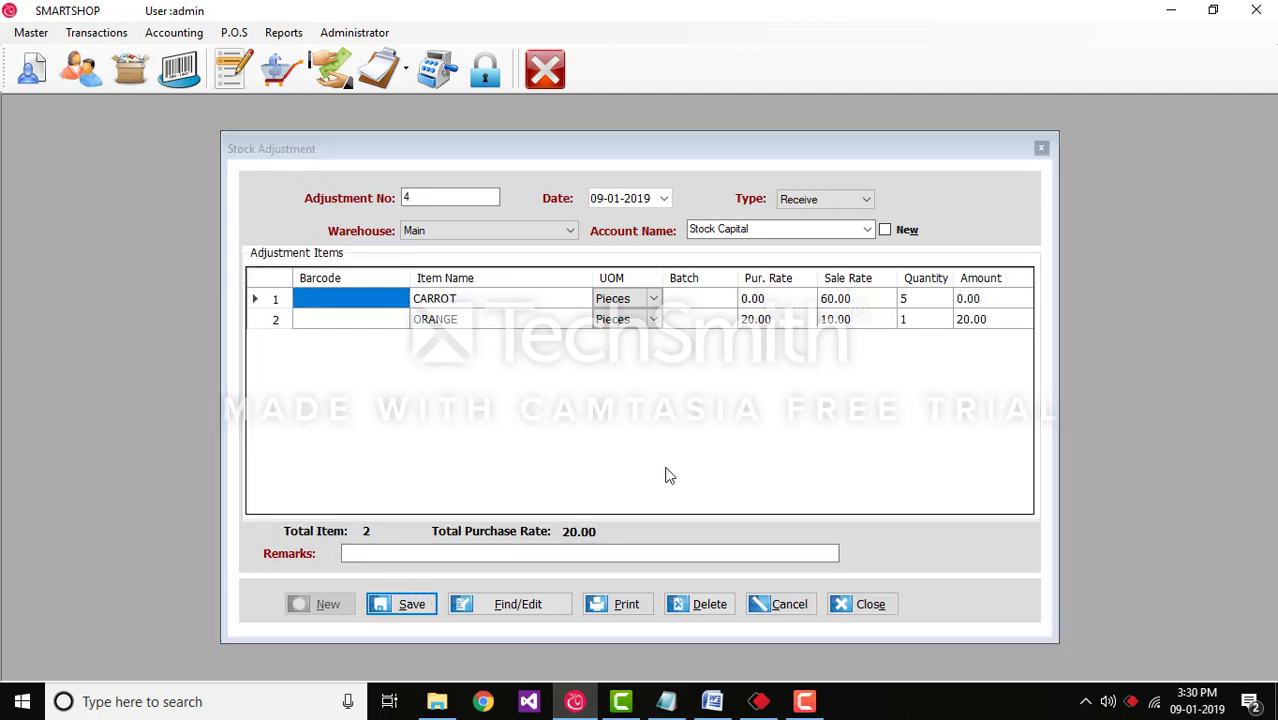
pyautogui.click(737, 423)
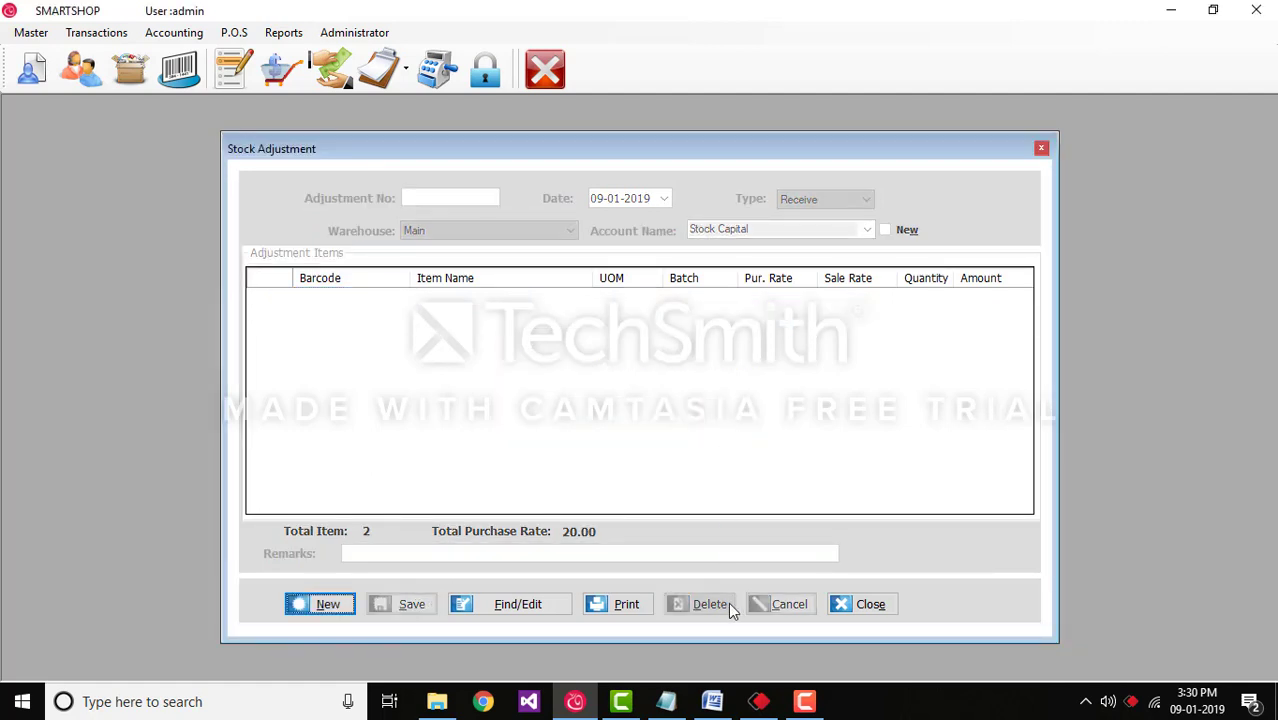
# Step: Close Stock Adjustment and start a new stock transfer from Transactions > Stock Transfer
pyautogui.click(865, 606)
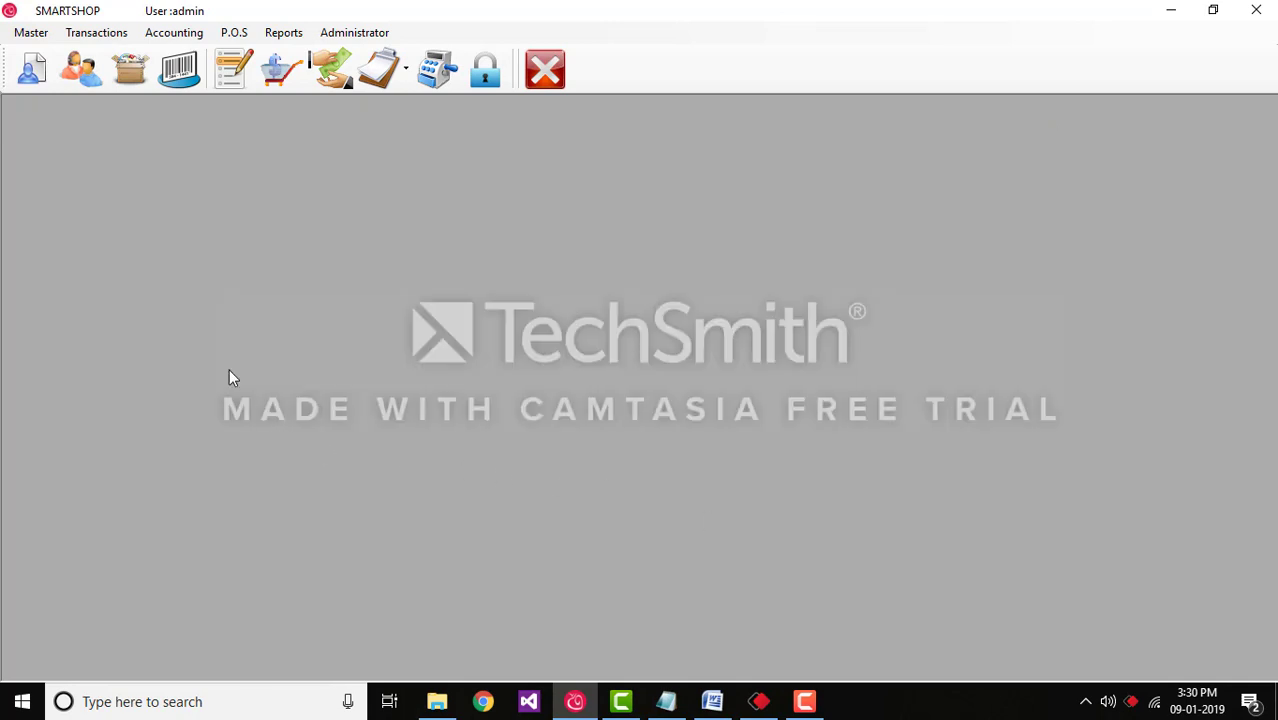
pyautogui.click(118, 38)
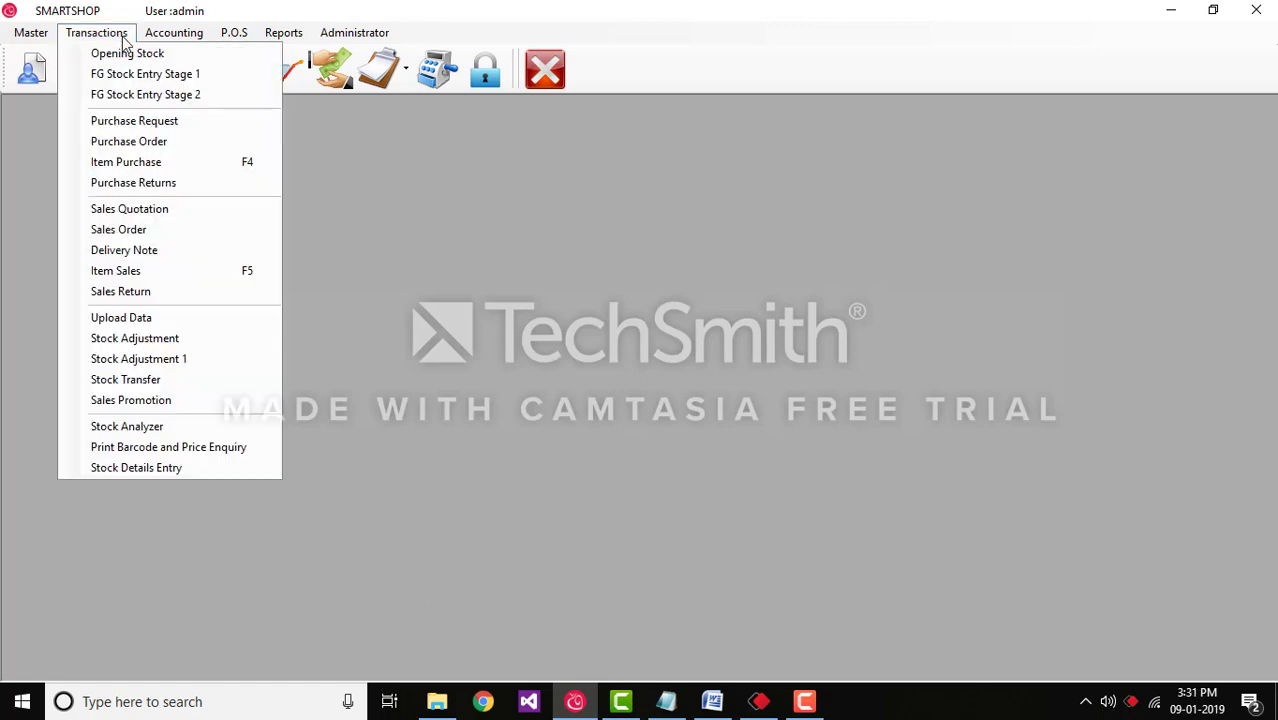
pyautogui.click(168, 381)
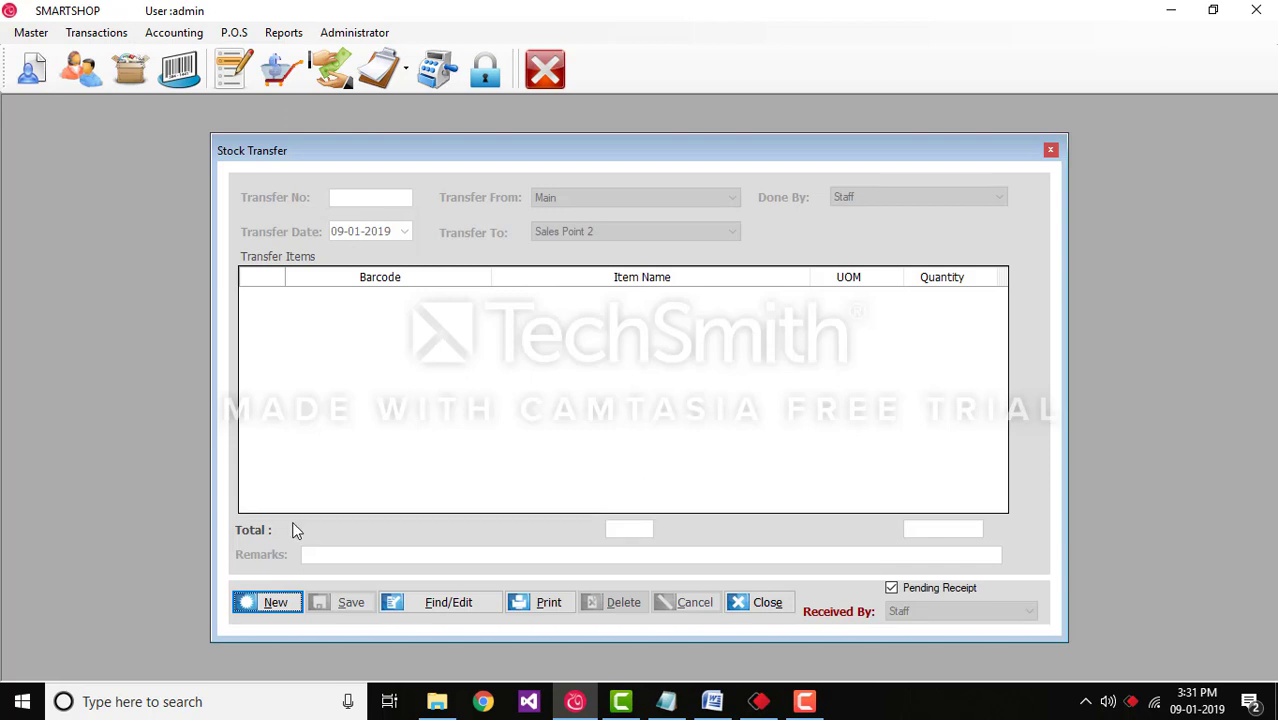
pyautogui.click(274, 603)
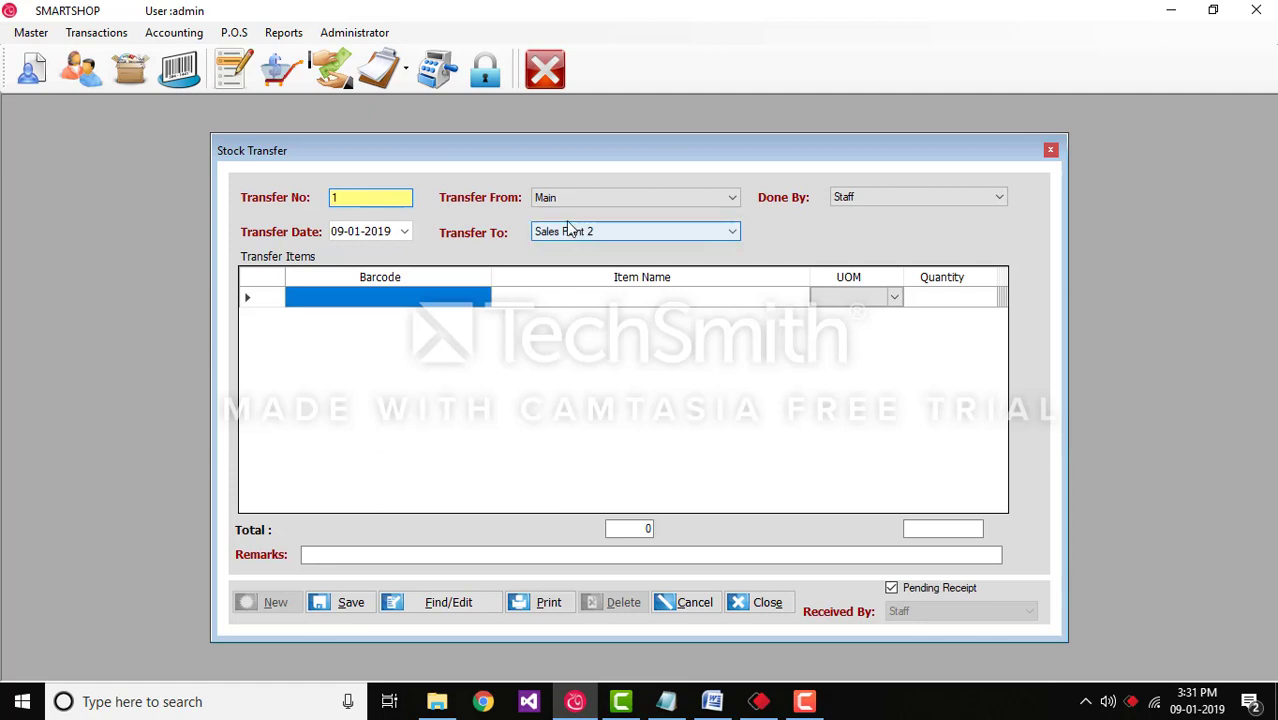
# Step: Keep date 09-01-2019, transfer from Main to Sales Point 2, done by Staff
pyautogui.click(404, 232)
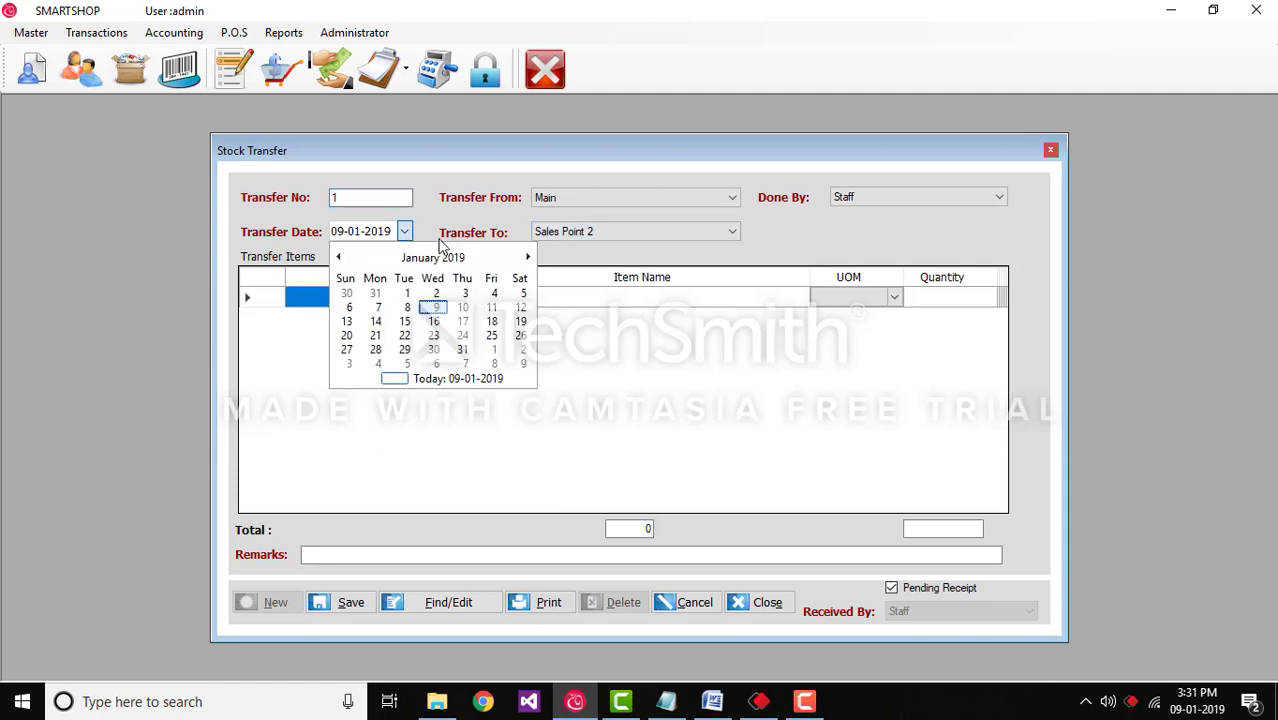
pyautogui.click(427, 212)
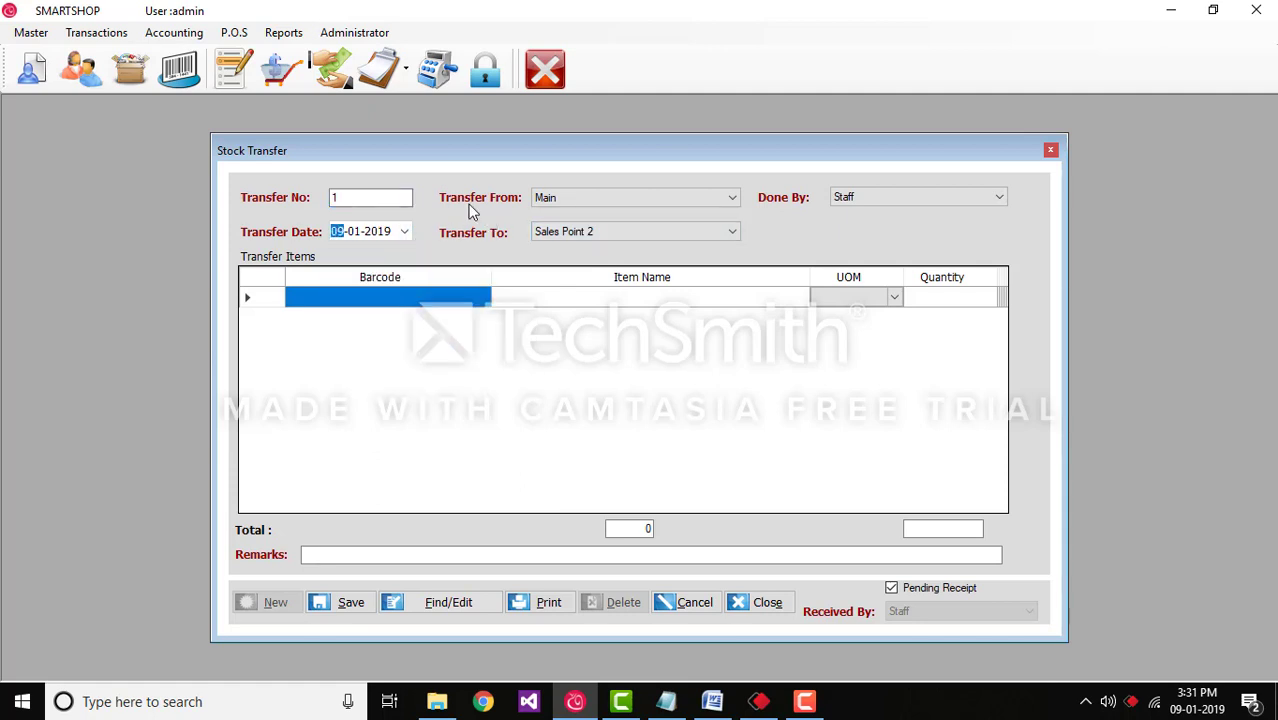
pyautogui.click(646, 197)
pyautogui.click(646, 197)
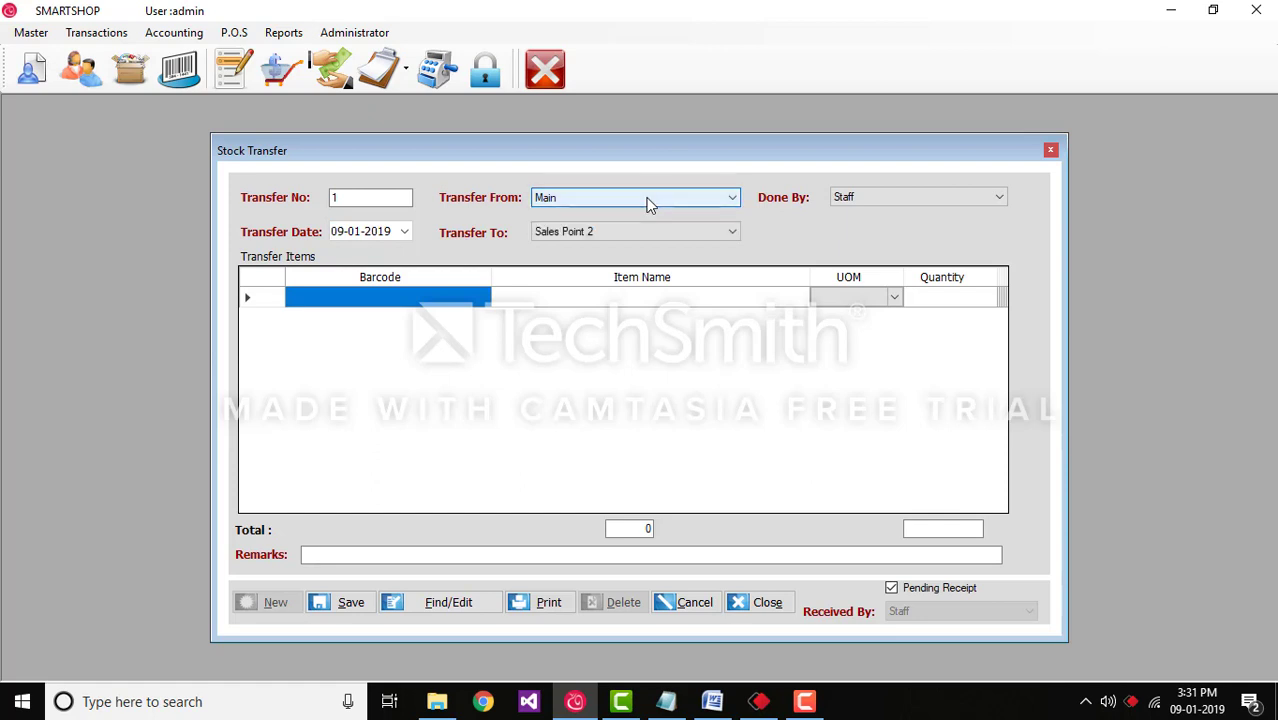
pyautogui.click(682, 235)
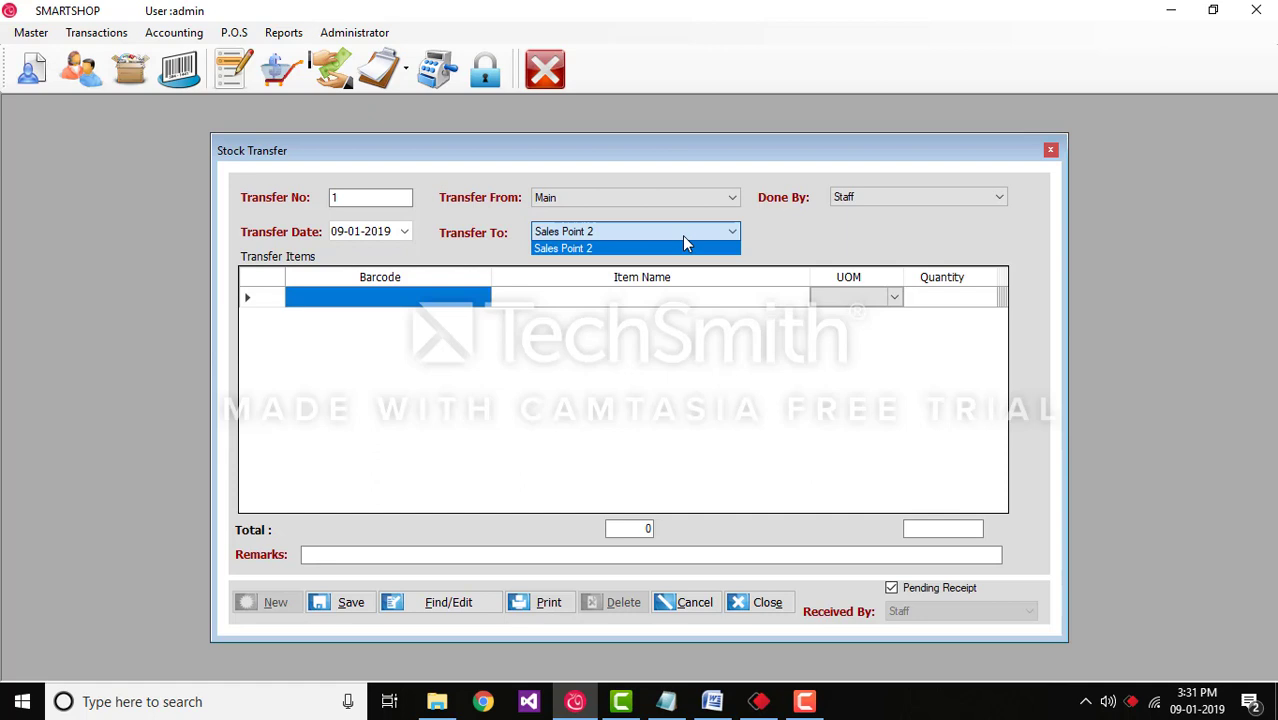
pyautogui.click(682, 235)
pyautogui.click(689, 233)
pyautogui.click(695, 238)
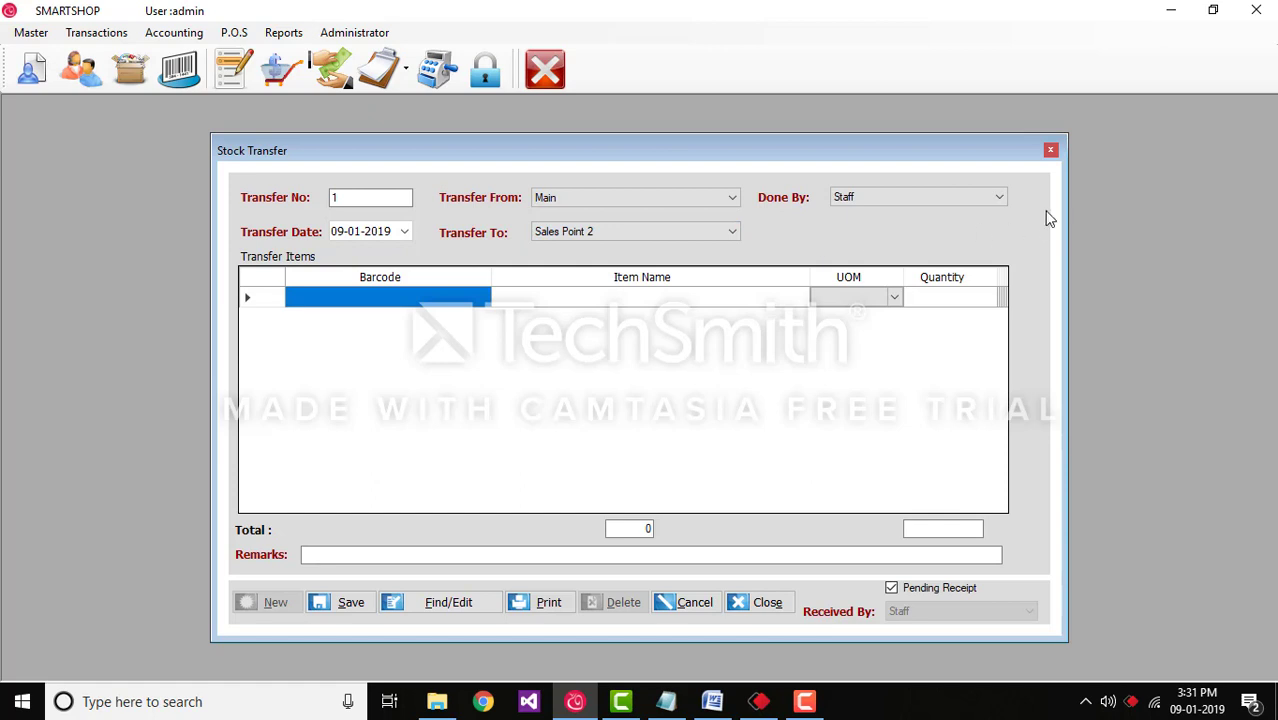
pyautogui.click(998, 199)
pyautogui.click(997, 200)
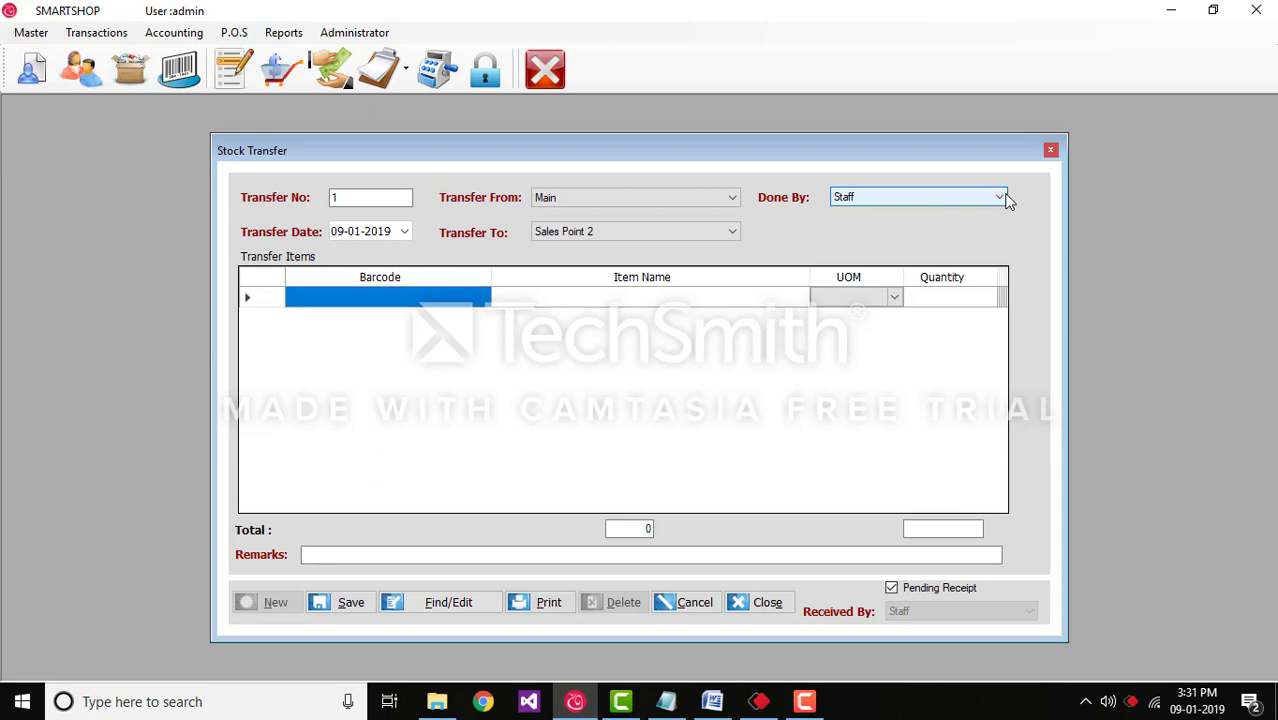
# Step: Pick LEMON for the first transfer row and enter a quantity of 10 pieces
pyautogui.click(561, 300)
pyautogui.doubleClick(599, 297)
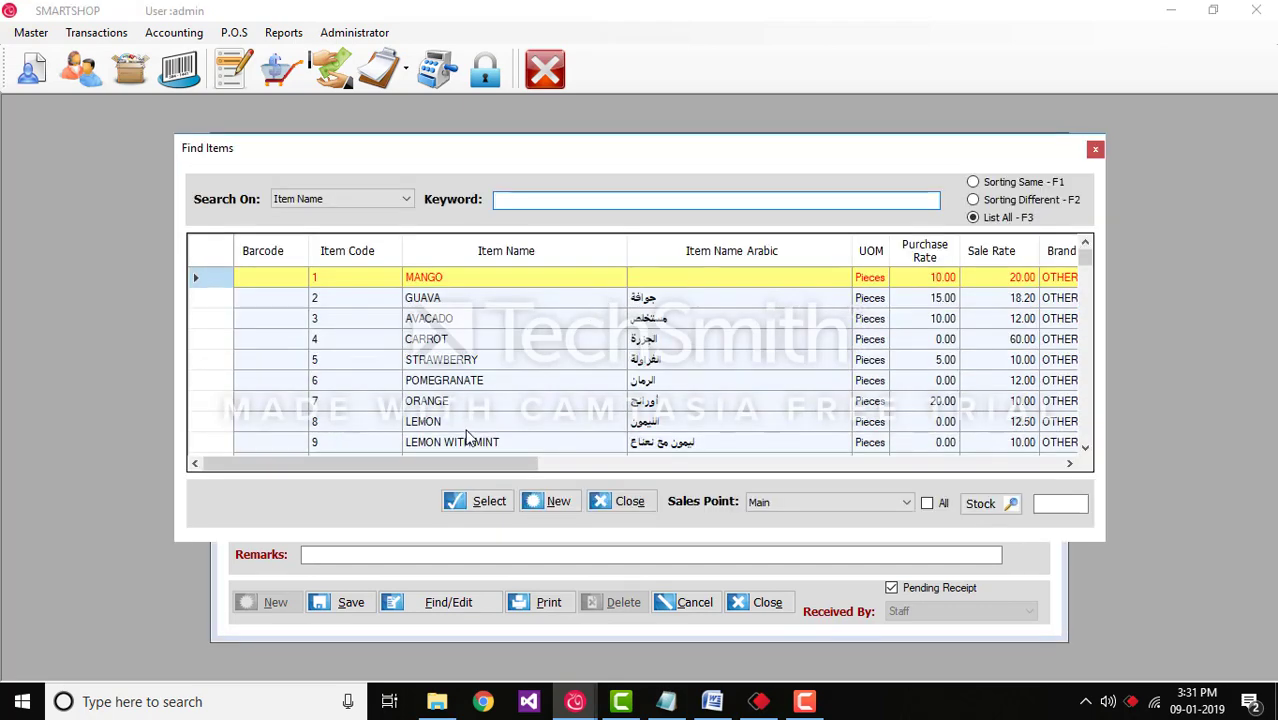
pyautogui.click(465, 422)
pyautogui.click(469, 511)
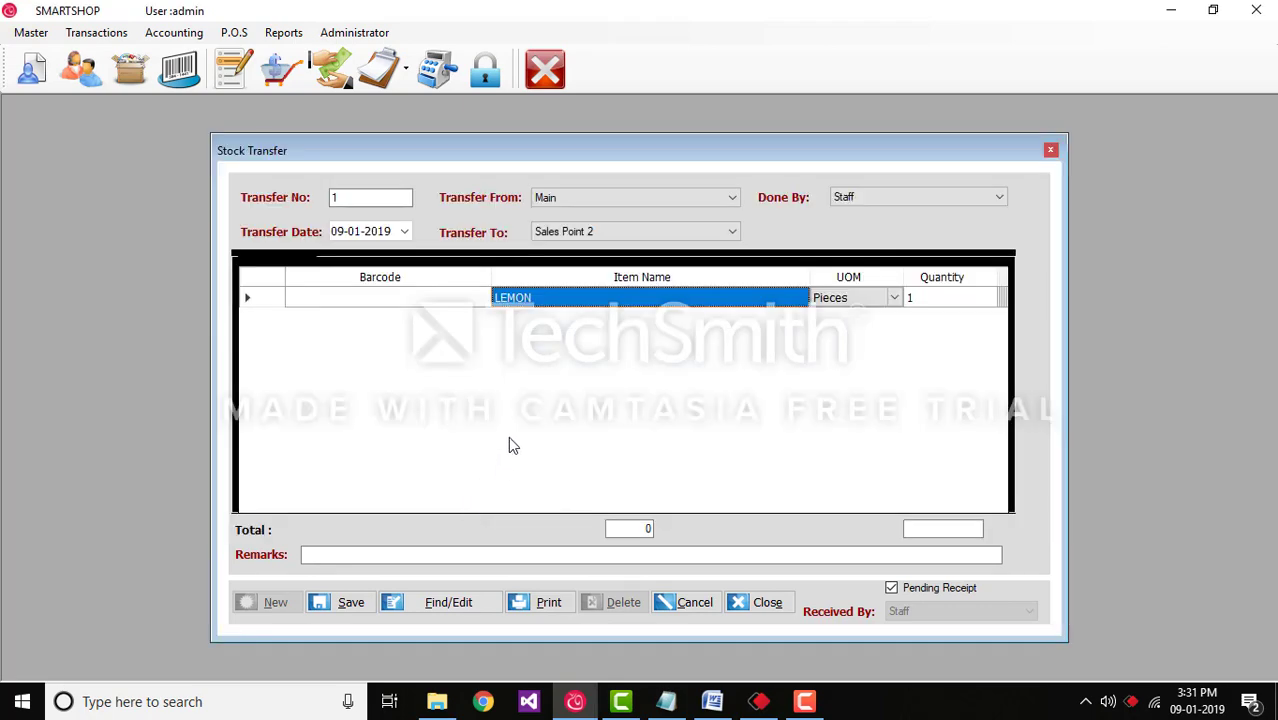
pyautogui.click(882, 303)
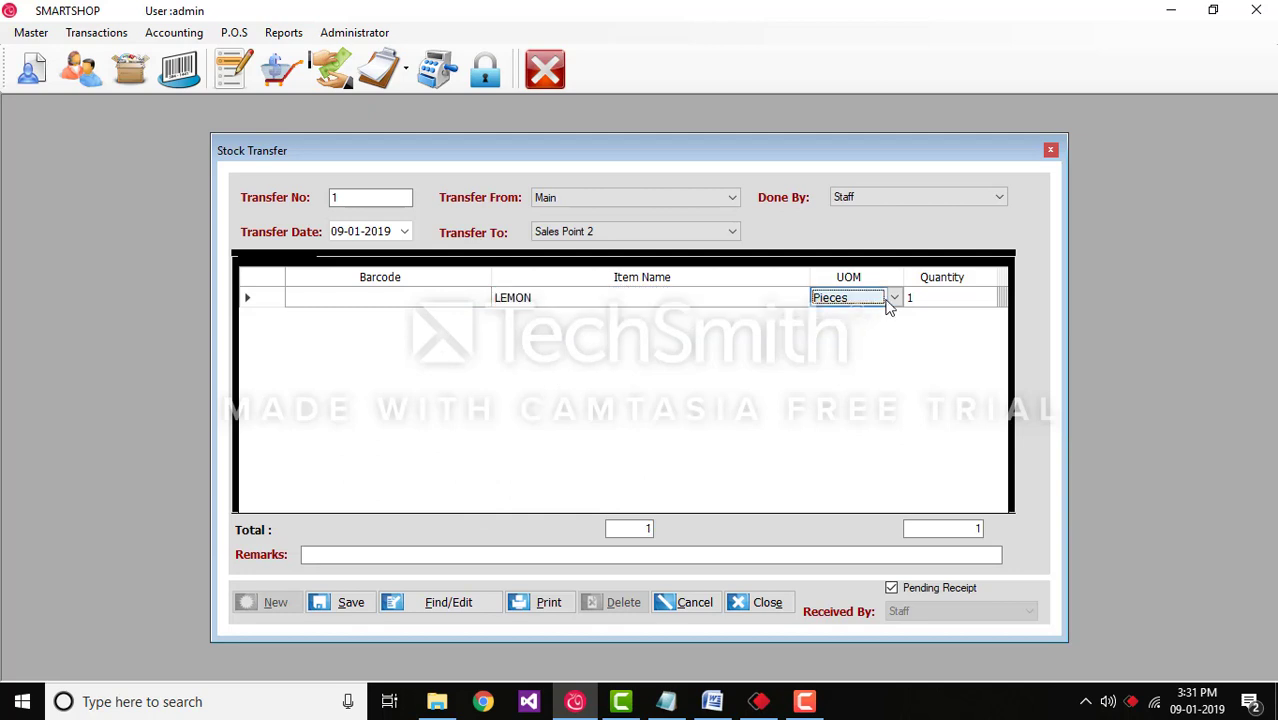
pyautogui.click(930, 303)
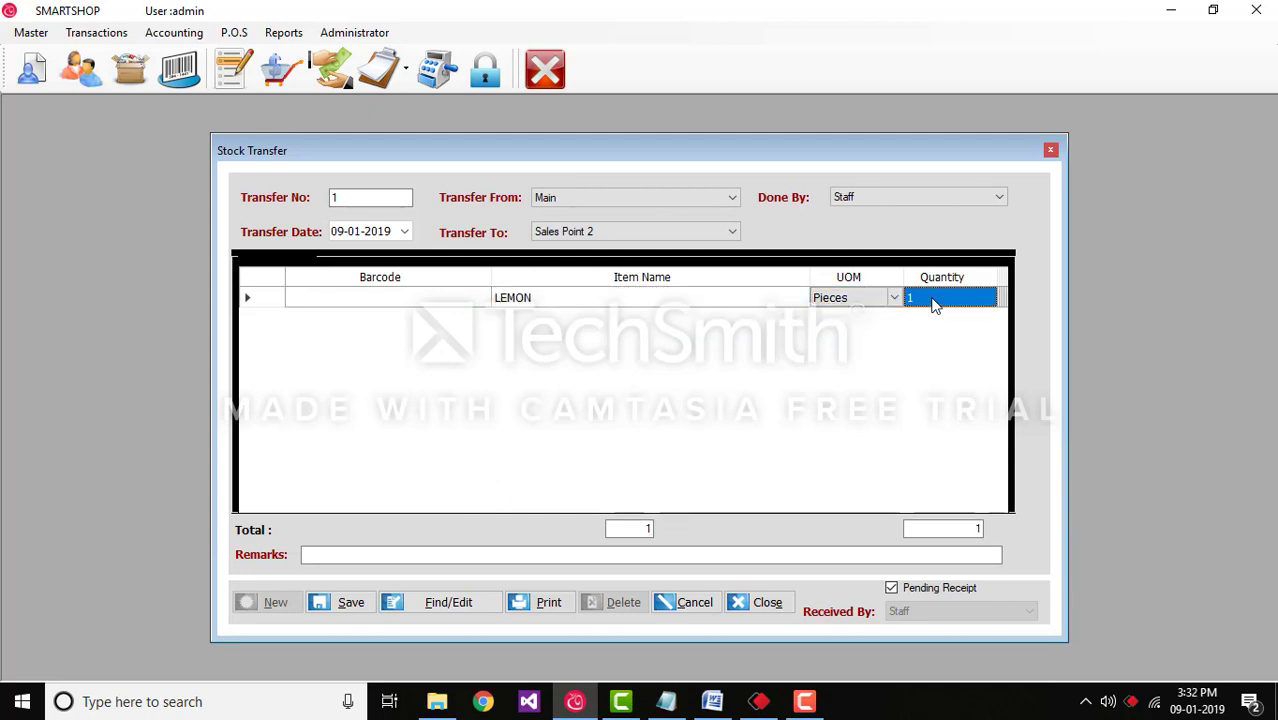
pyautogui.write('10')
pyautogui.press('Return')
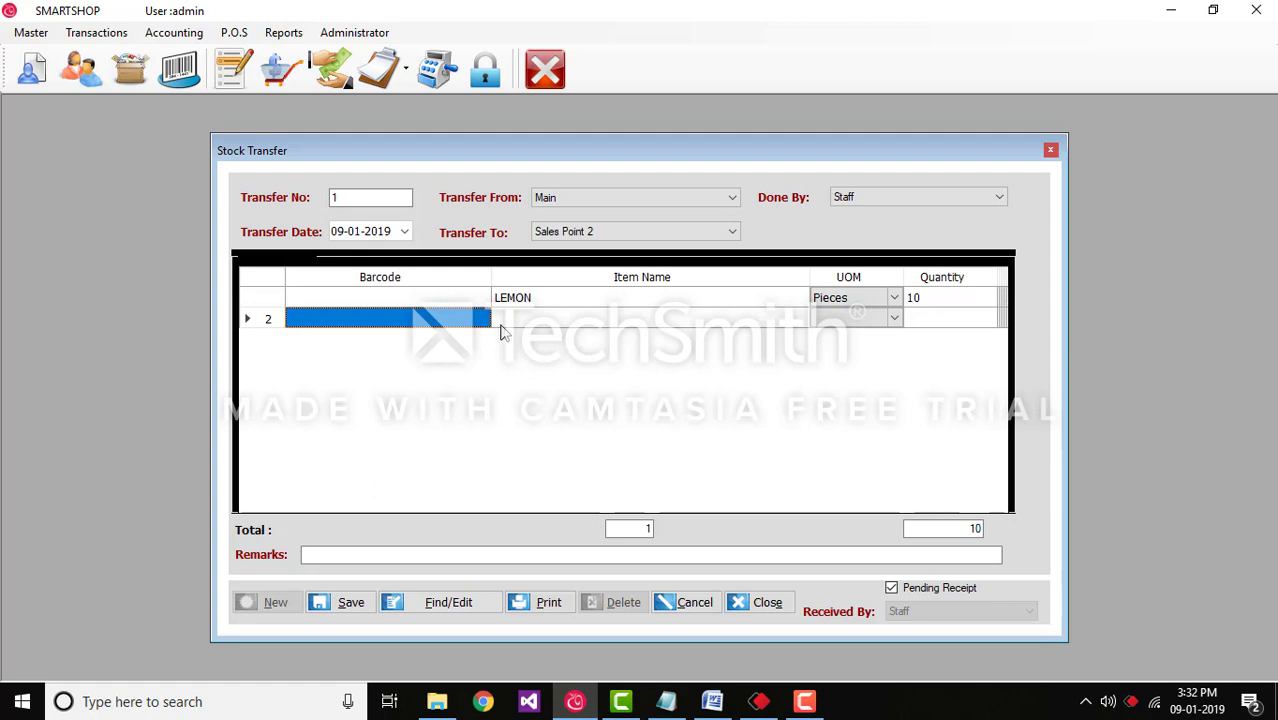
# Step: Save Stock Transfer 1 and print its details report: LEMON 10 at 12.50, totalling 125.00
pyautogui.click(350, 603)
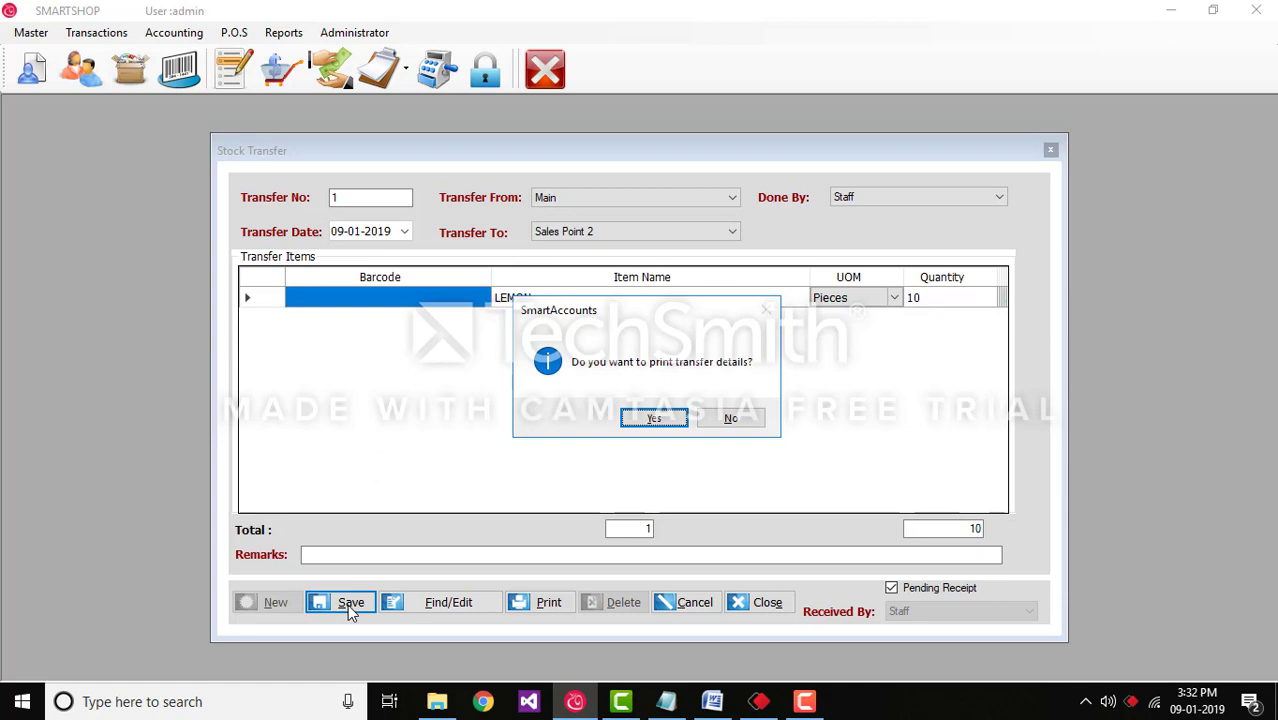
pyautogui.click(654, 419)
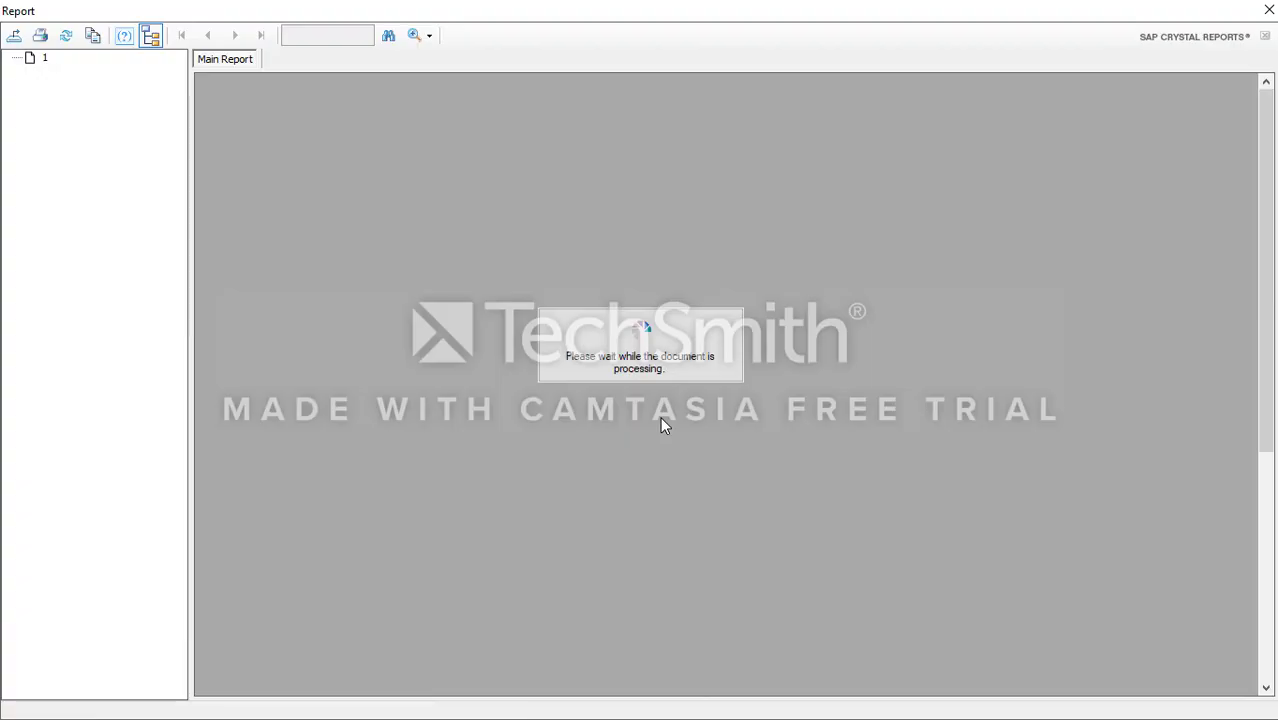
pyautogui.scroll(-3, 650, 525)
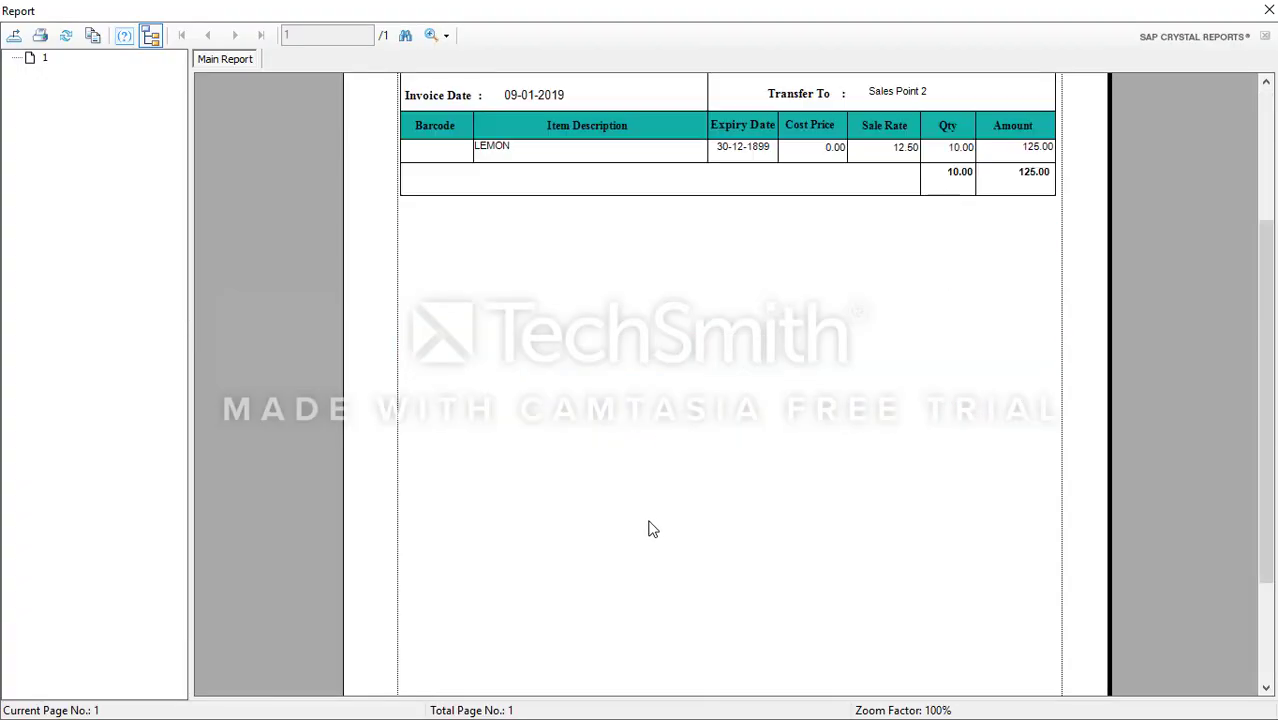
pyautogui.scroll(3, 650, 525)
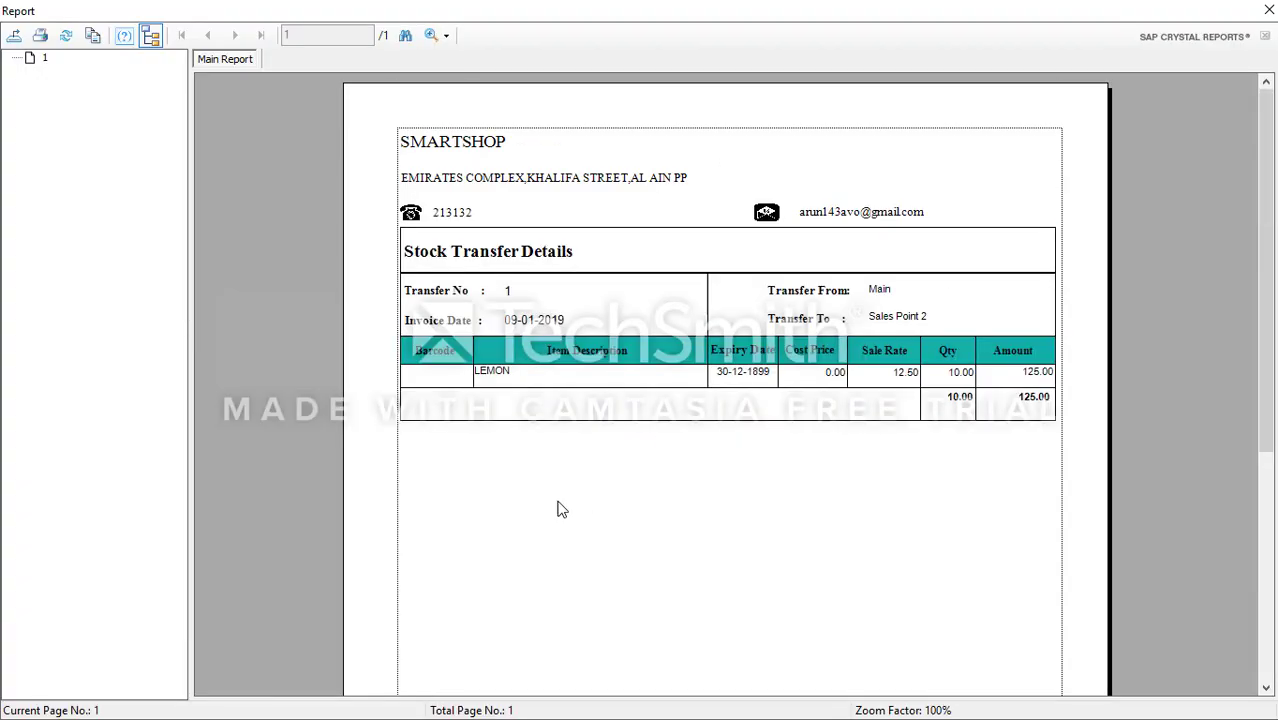
pyautogui.click(1268, 11)
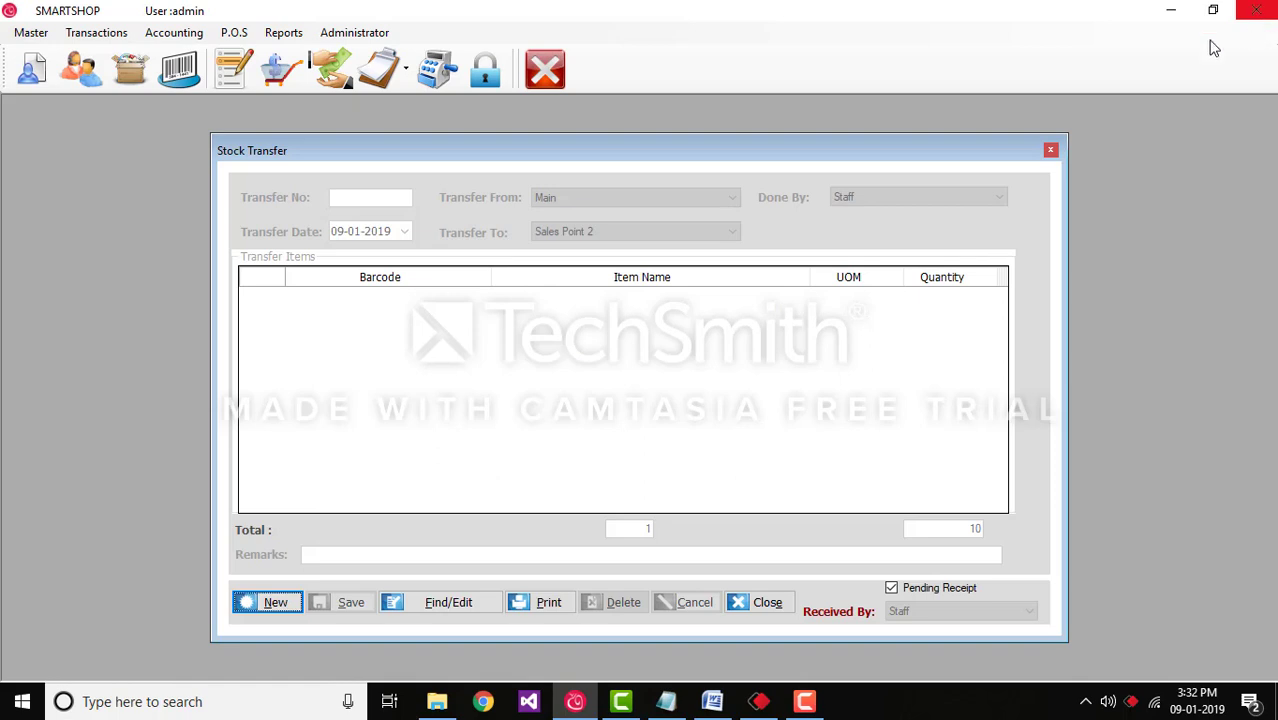
# Step: Find saved stock transfer 1 and load it into the form
pyautogui.click(468, 608)
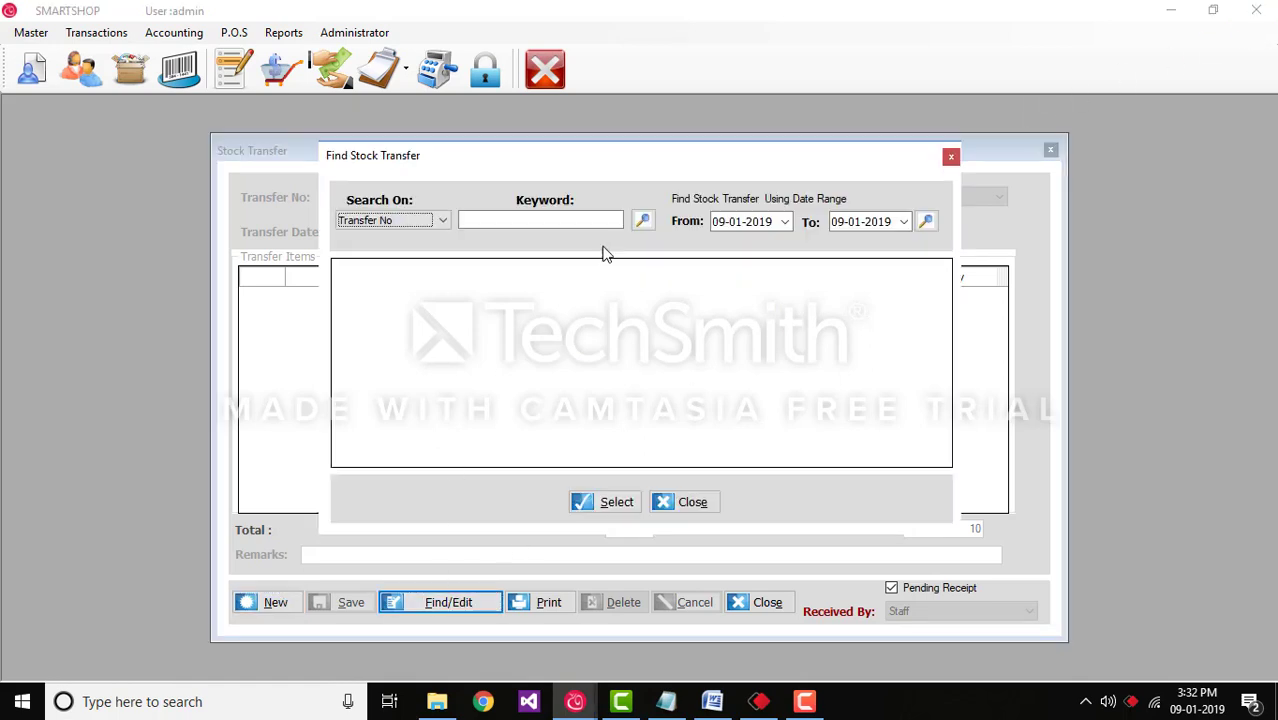
pyautogui.click(643, 221)
pyautogui.click(600, 500)
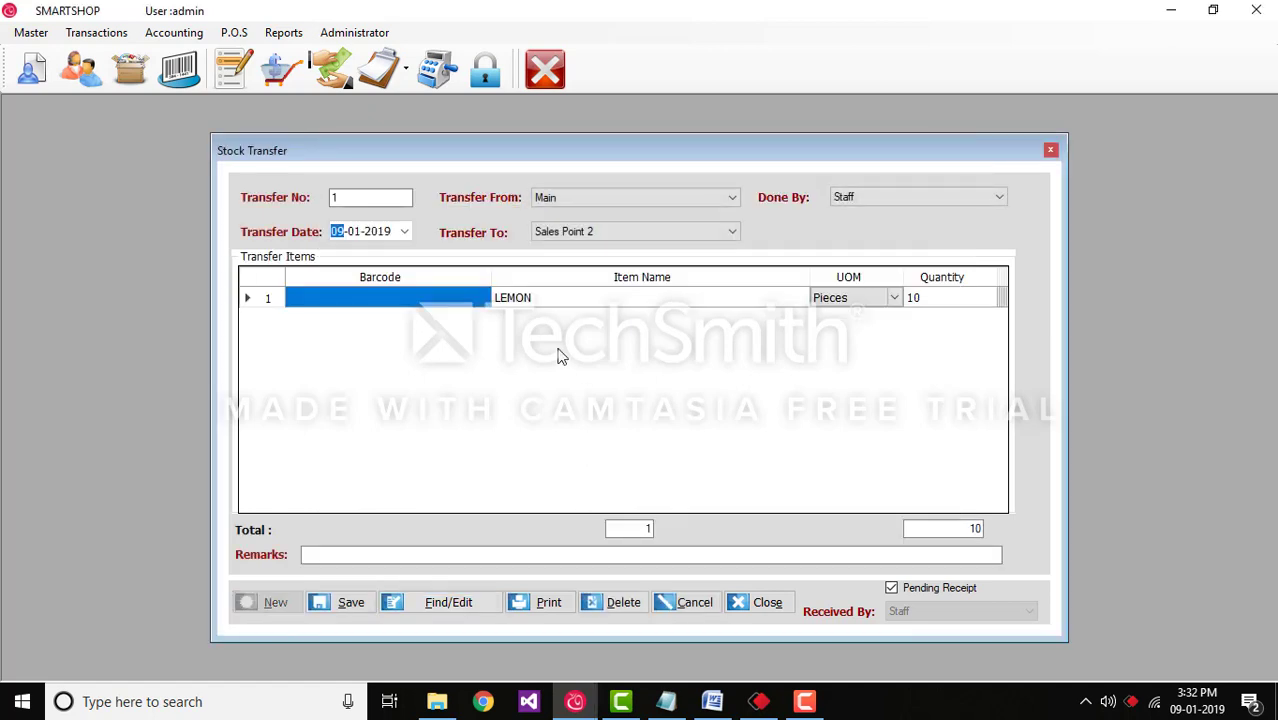
# Step: Add STRAWBERRY as a second line, save without printing, and close Stock Transfer
pyautogui.rightClick(555, 350)
pyautogui.click(568, 356)
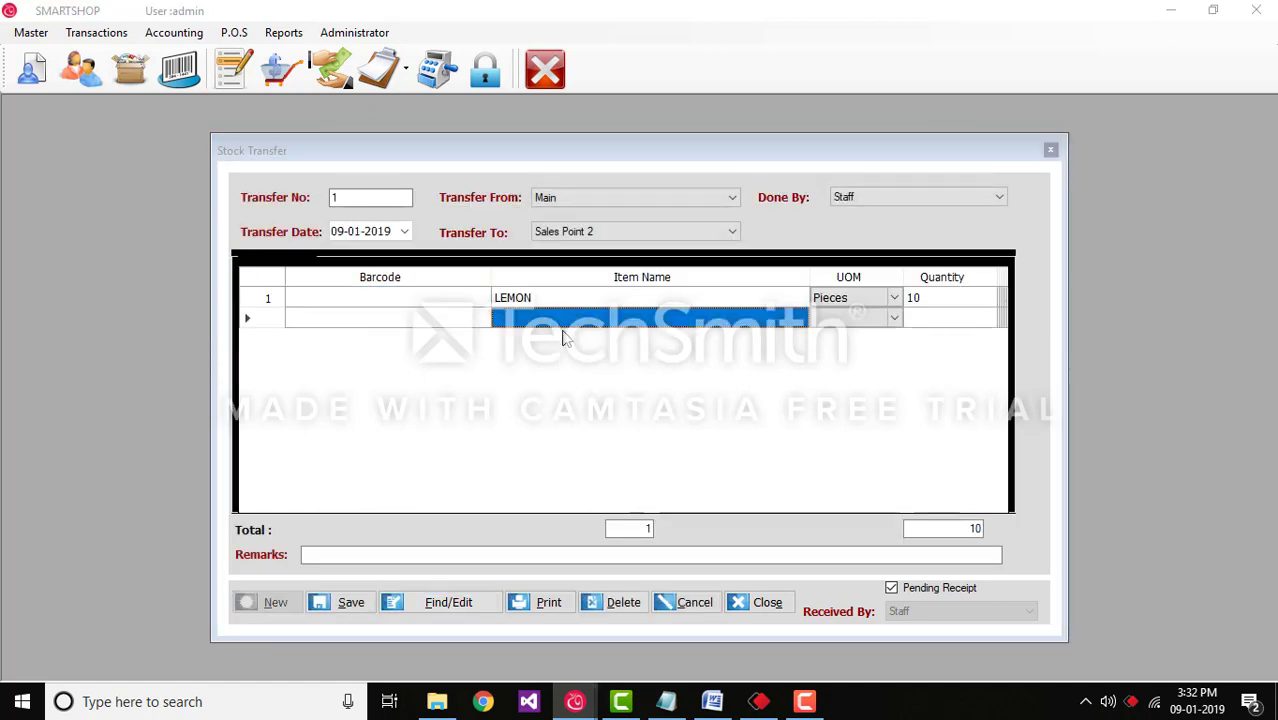
pyautogui.click(480, 360)
pyautogui.click(482, 501)
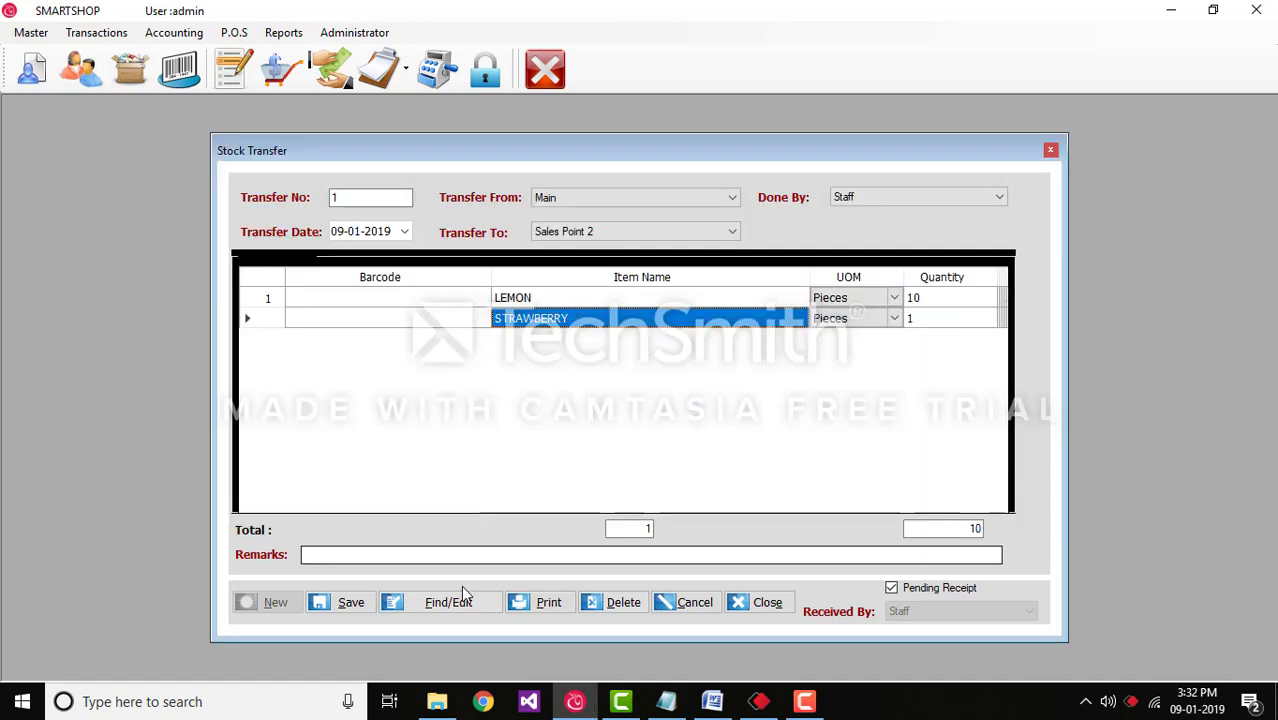
pyautogui.click(360, 603)
pyautogui.click(733, 420)
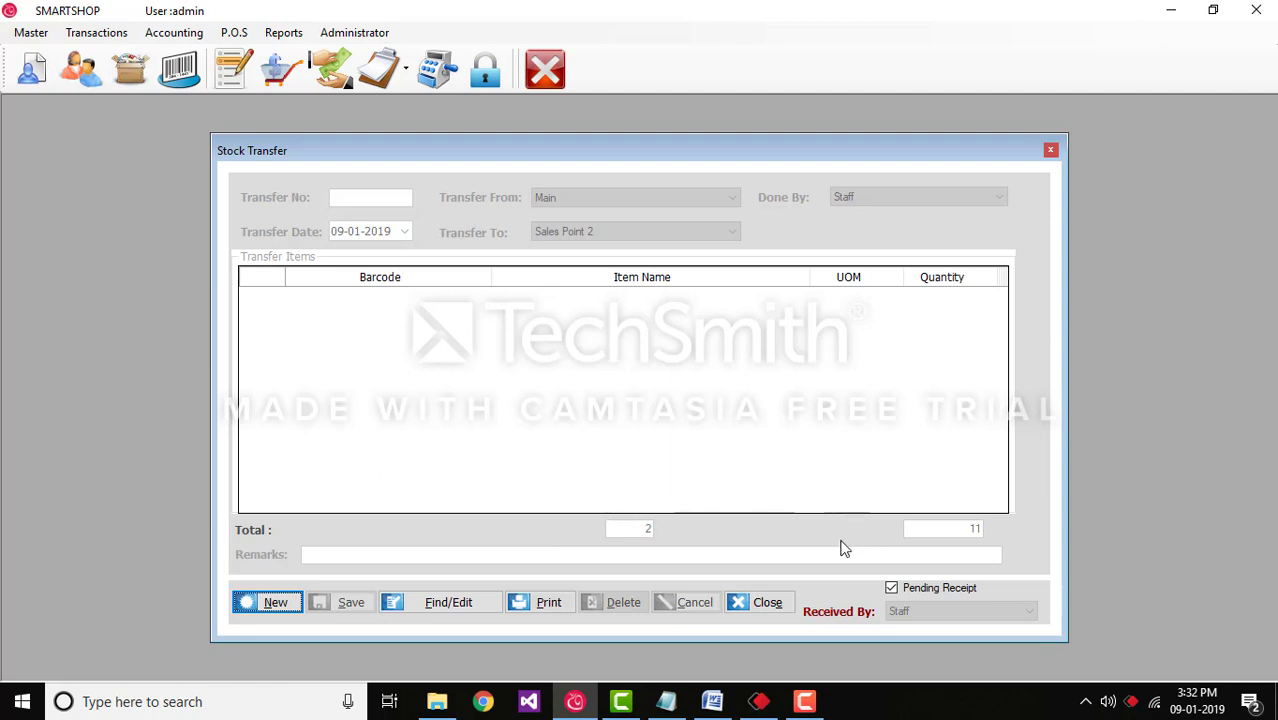
pyautogui.click(767, 602)
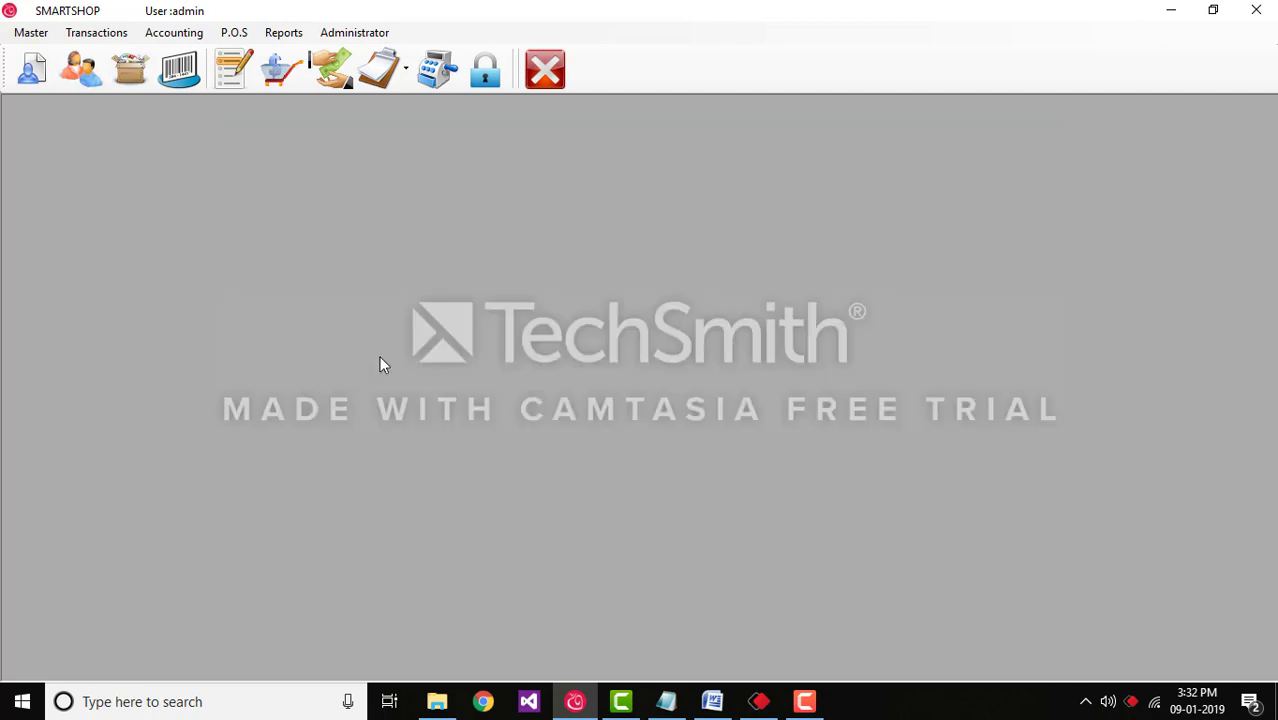
# Step: Open Stock Analyzer from Transactions, set to location Main for 09-01-2019
pyautogui.click(94, 34)
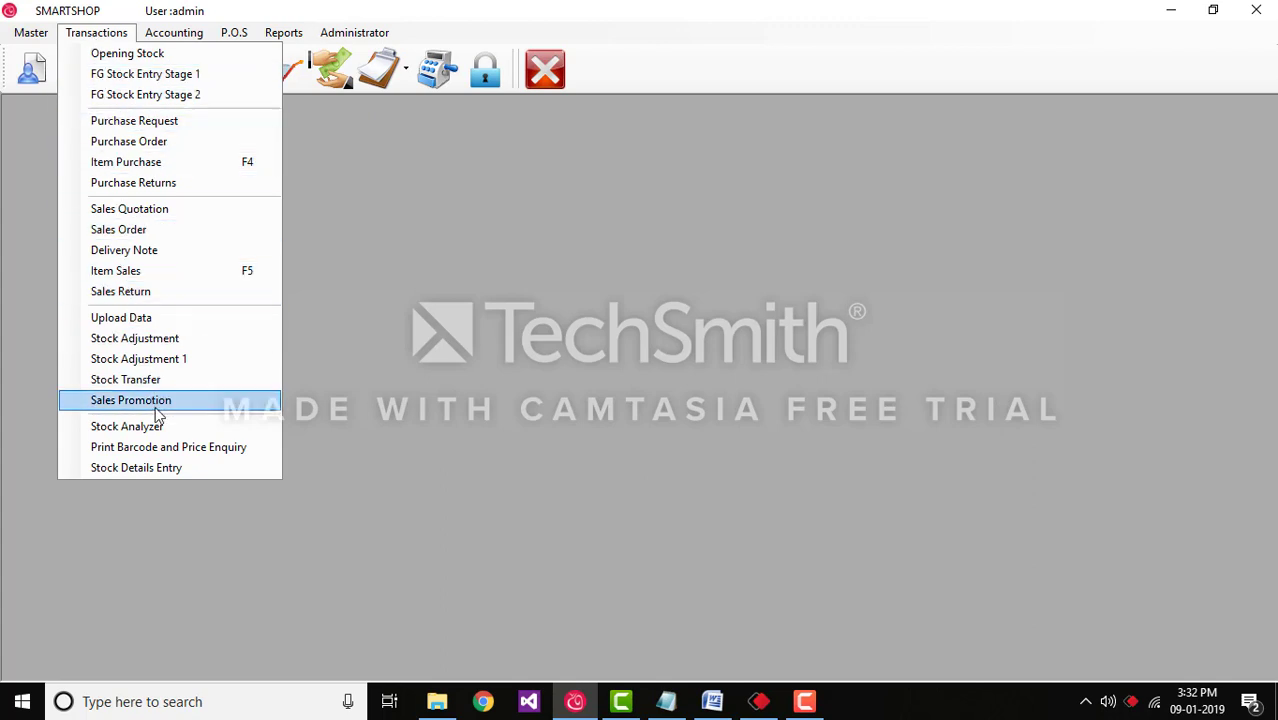
pyautogui.click(201, 428)
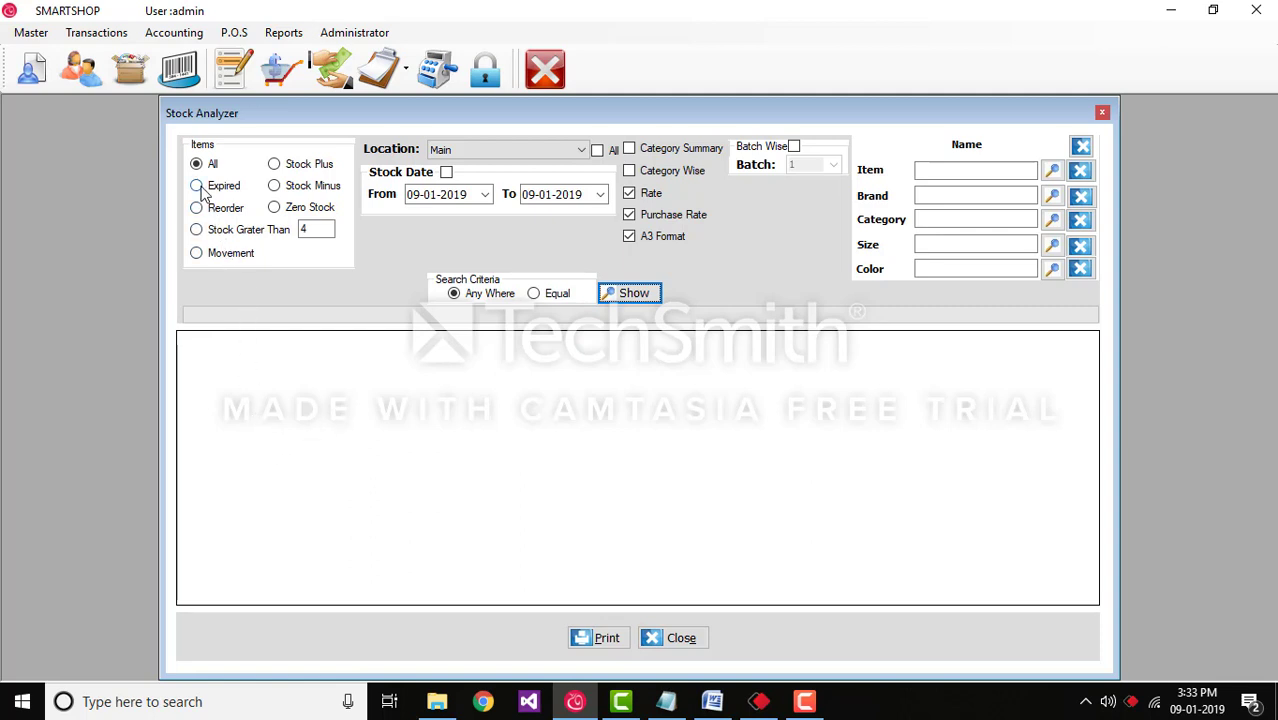
# Step: Try the item filters: stock plus, expired, stock minus, reorder, zero stock, stock >4, movement
pyautogui.click(274, 164)
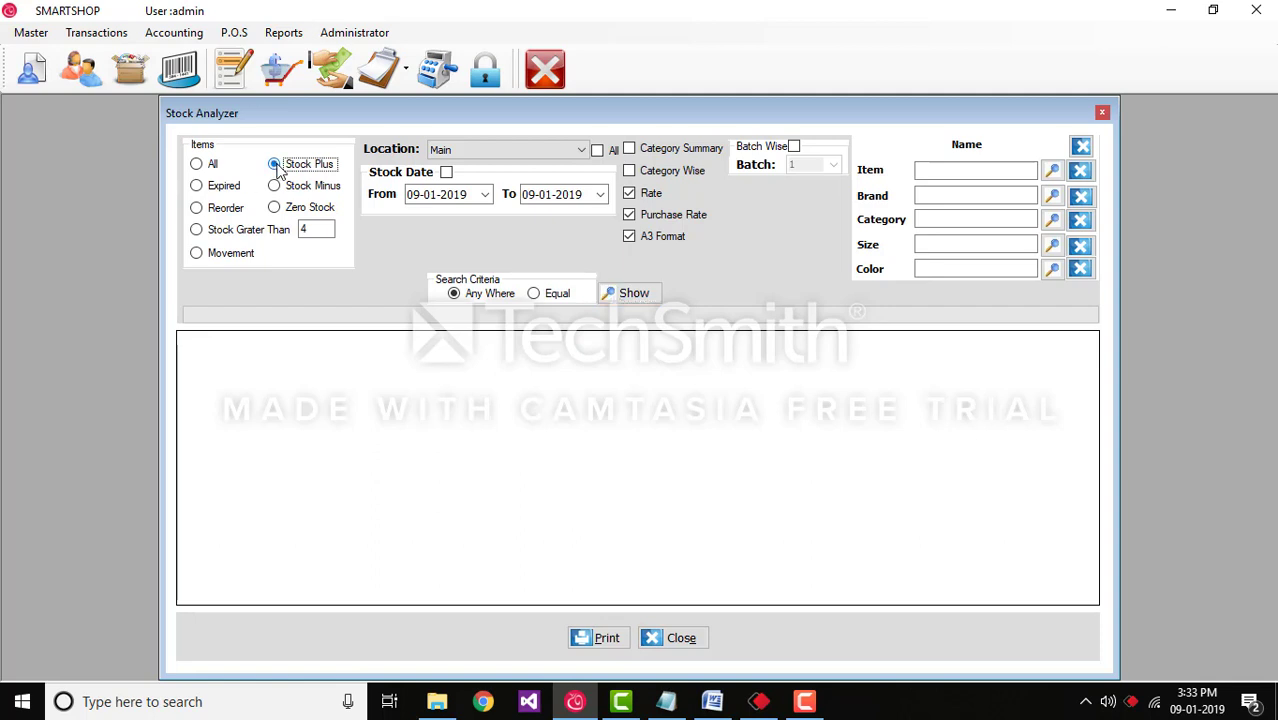
pyautogui.click(228, 187)
pyautogui.click(304, 188)
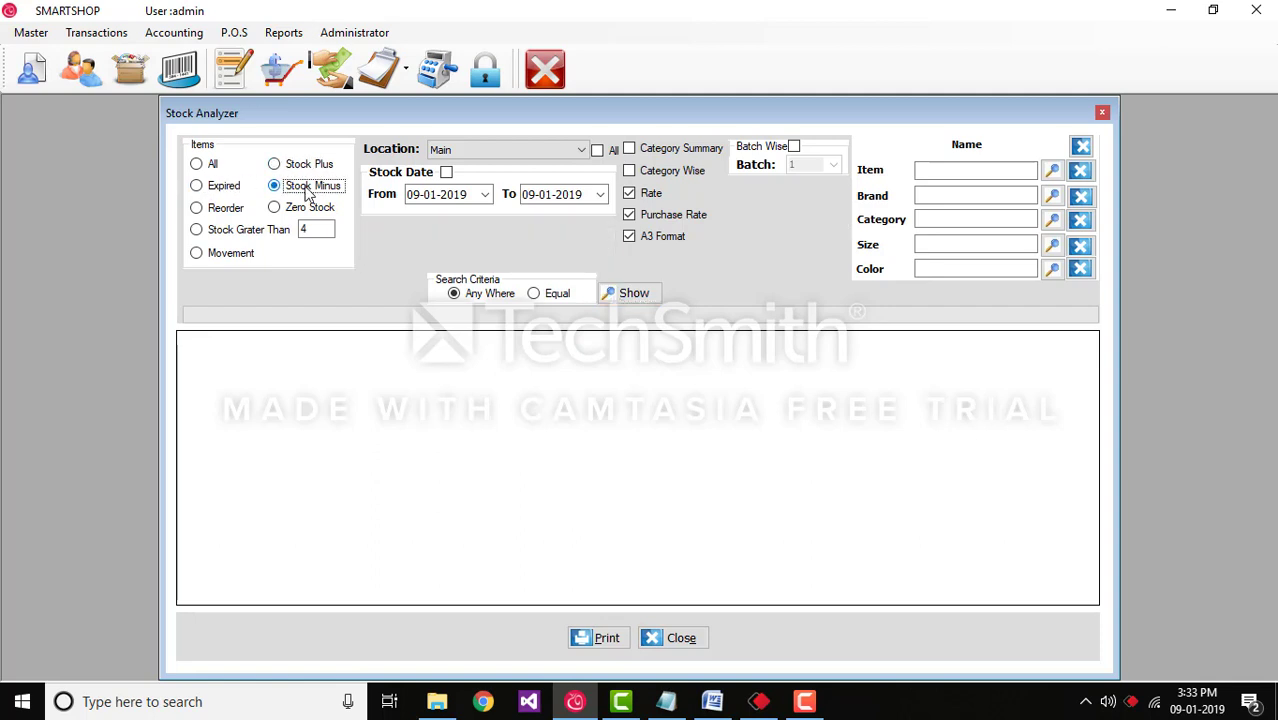
pyautogui.click(212, 214)
pyautogui.click(290, 210)
pyautogui.click(226, 231)
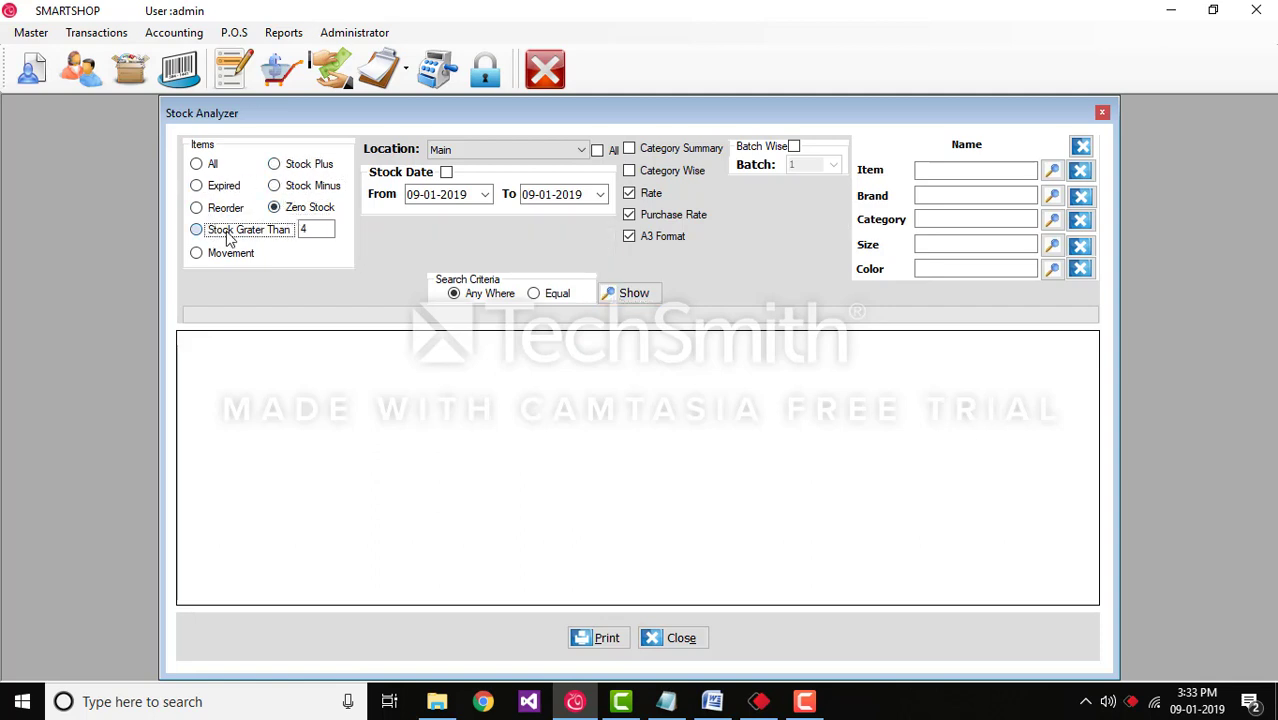
pyautogui.click(210, 262)
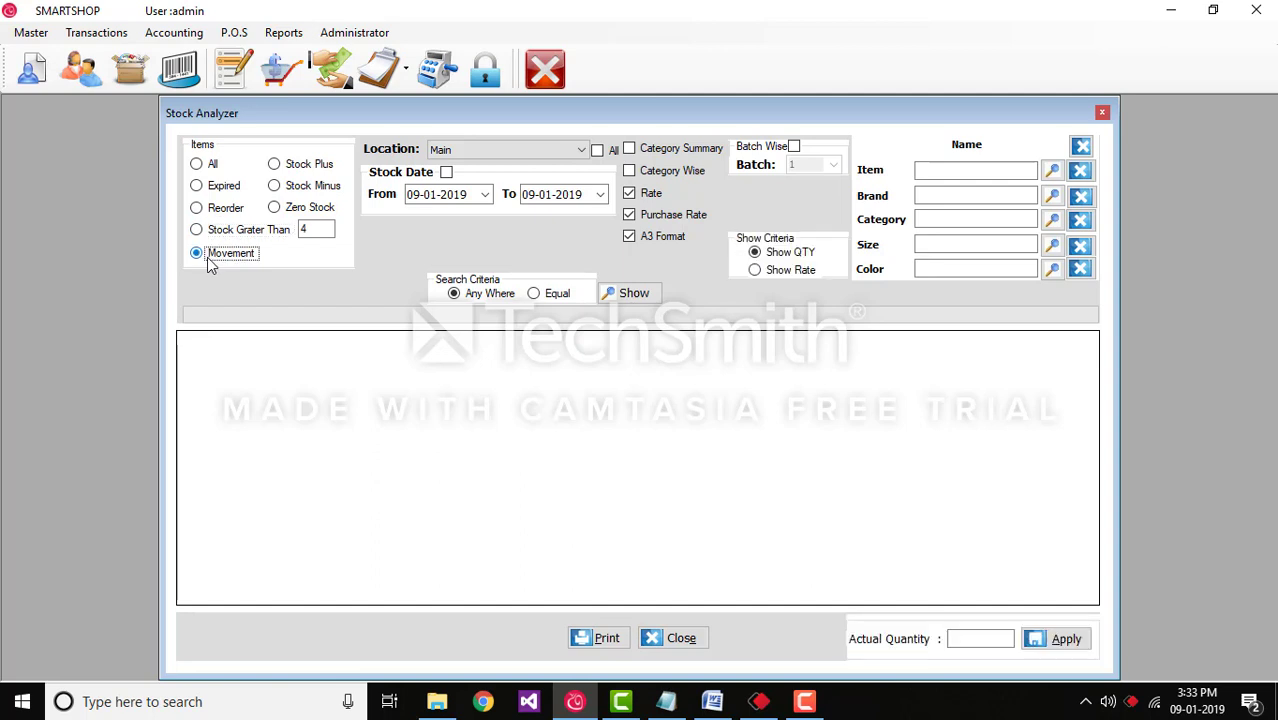
# Step: Select All items and show the stock list, e.g. BLUEBERRY 6 pieces at 30
pyautogui.click(208, 168)
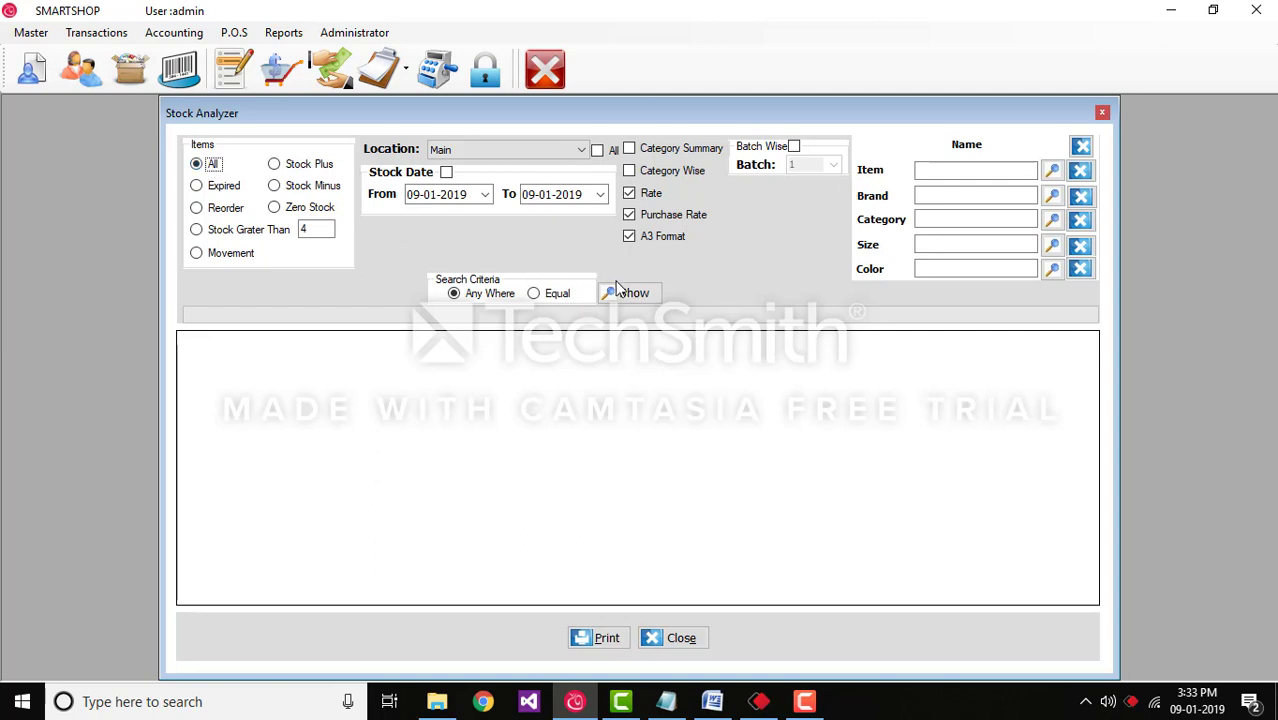
pyautogui.click(642, 298)
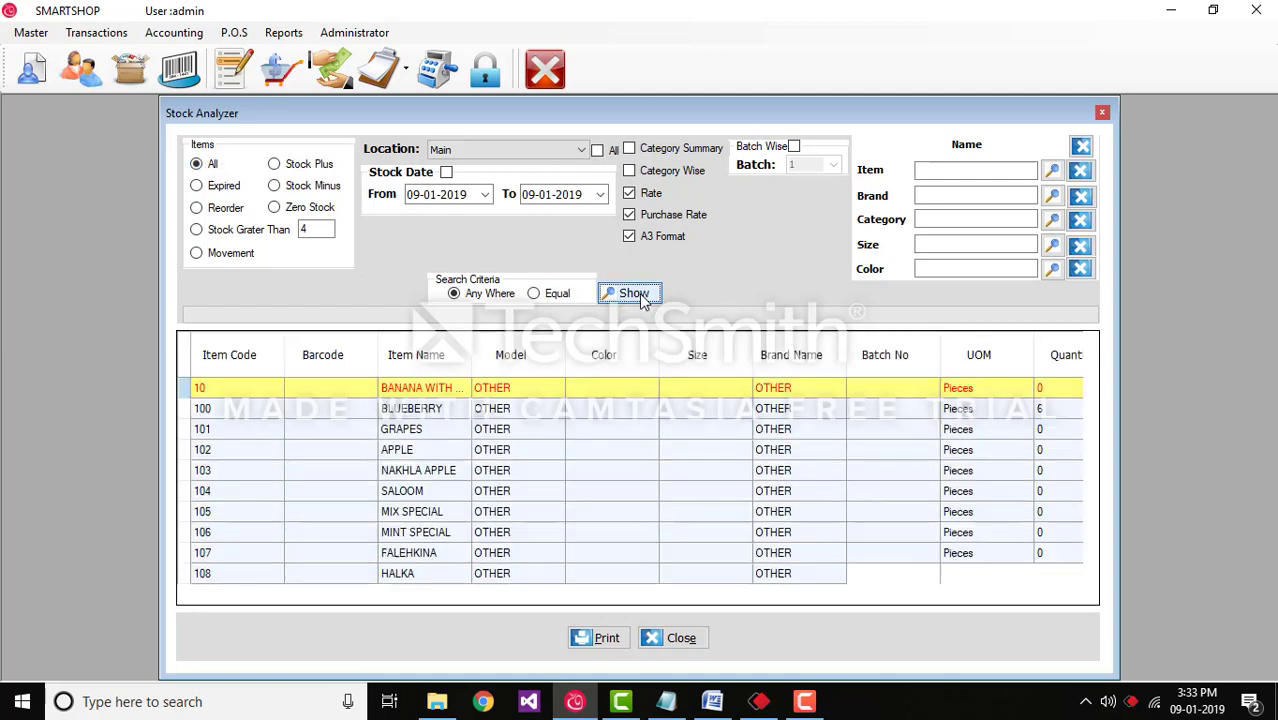
pyautogui.moveTo(537, 596)
pyautogui.mouseDown()
pyautogui.moveTo(977, 619)
pyautogui.moveTo(990, 596)
pyautogui.moveTo(556, 596)
pyautogui.mouseUp()
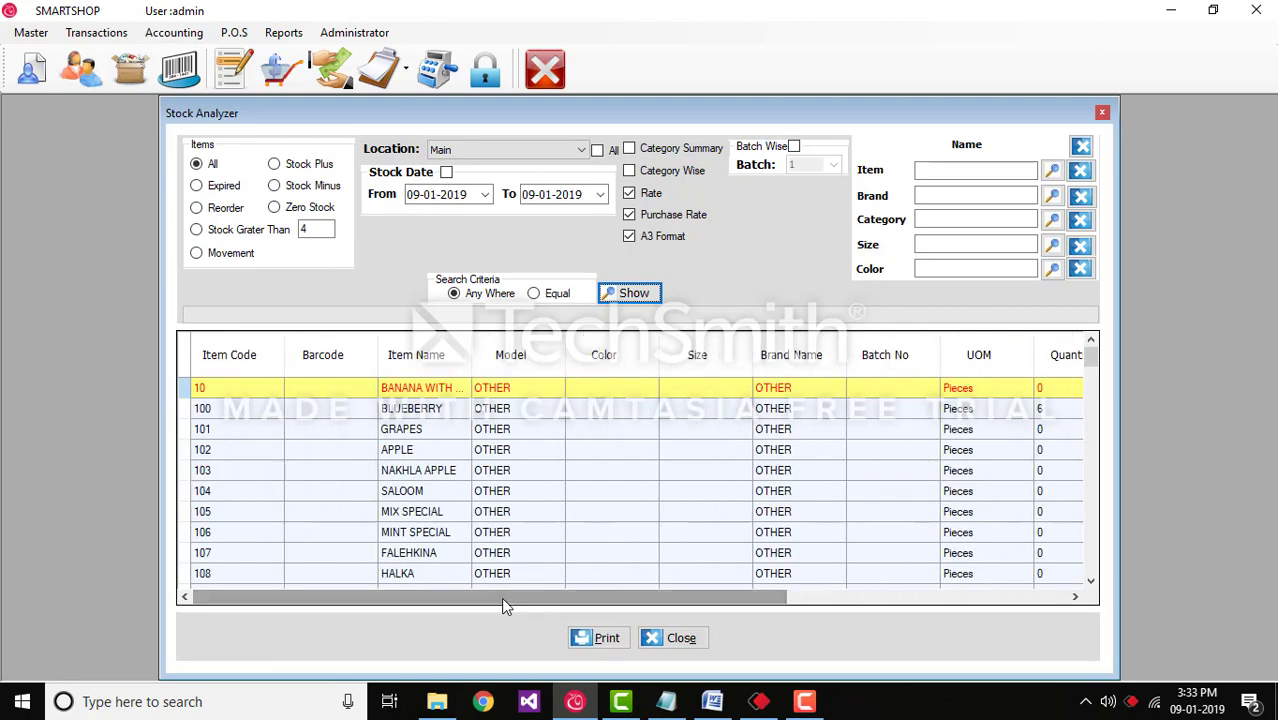
# Step: List the items with positive stock, then the items with negative stock
pyautogui.click(284, 164)
pyautogui.click(628, 294)
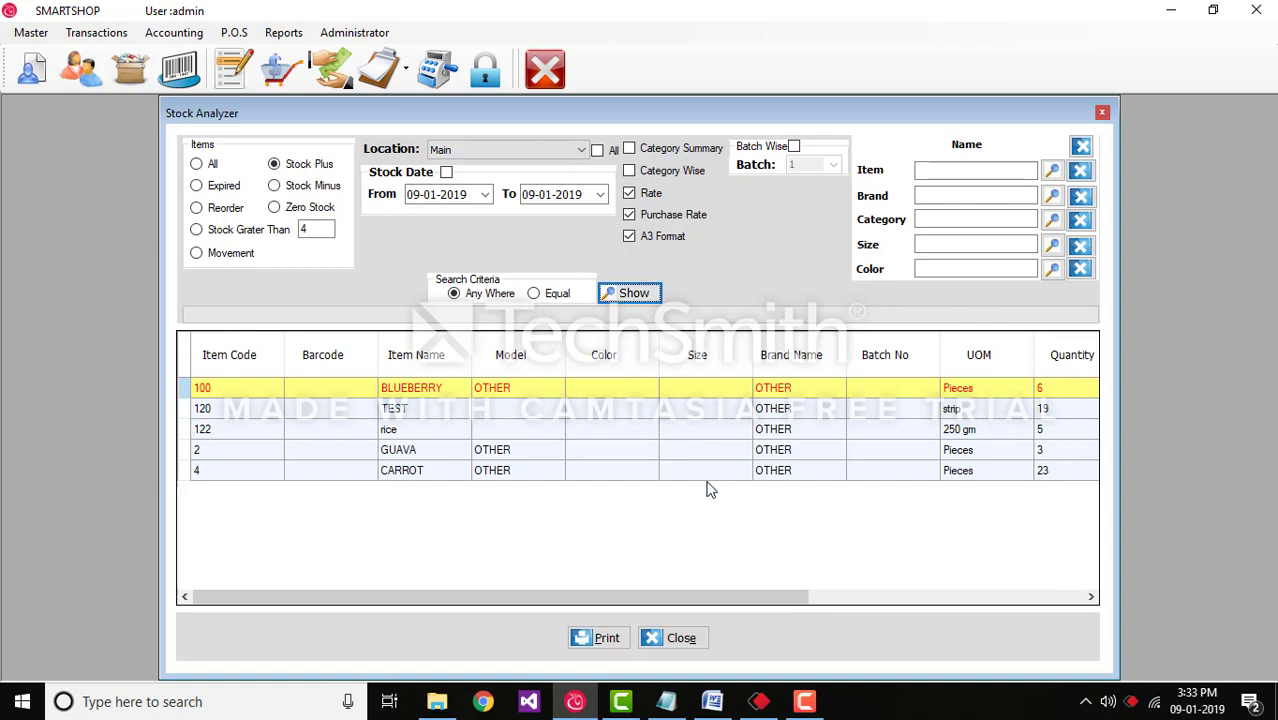
pyautogui.click(299, 194)
pyautogui.click(613, 300)
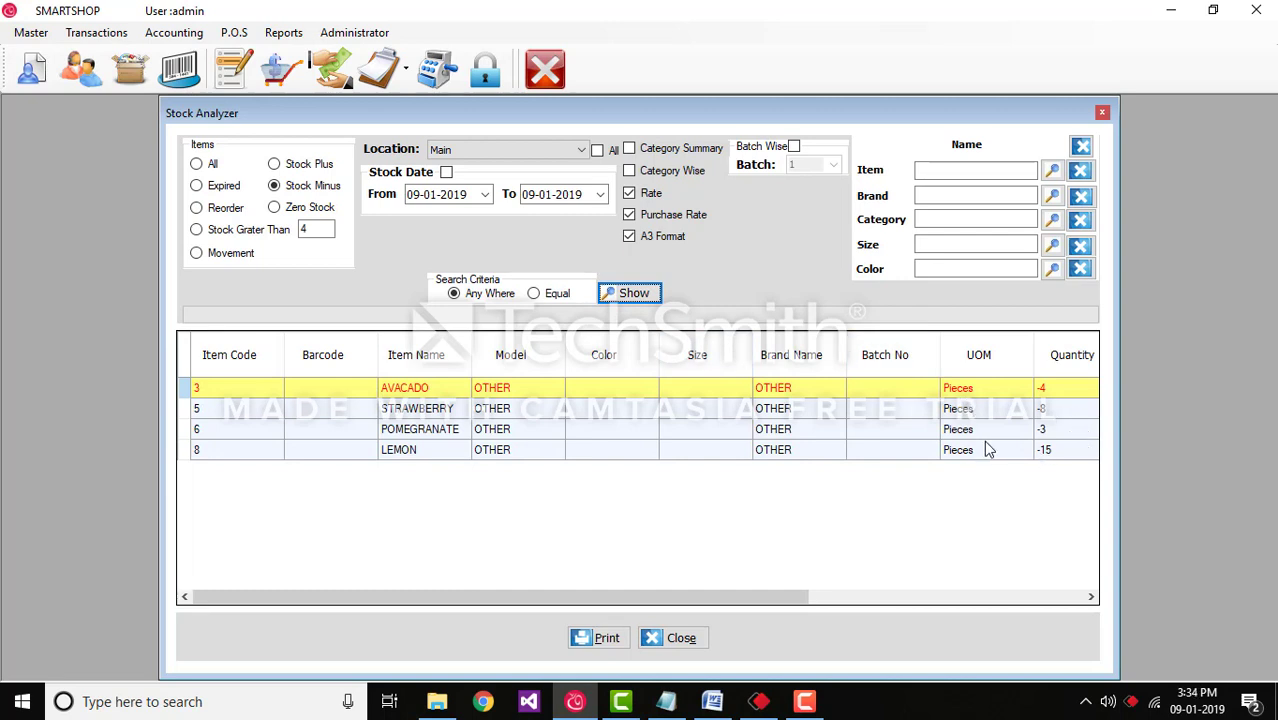
# Step: Check items above 4 units and expired items, ending on BLUEBERRY, TEST, rice and CARROT
pyautogui.click(210, 232)
pyautogui.click(624, 294)
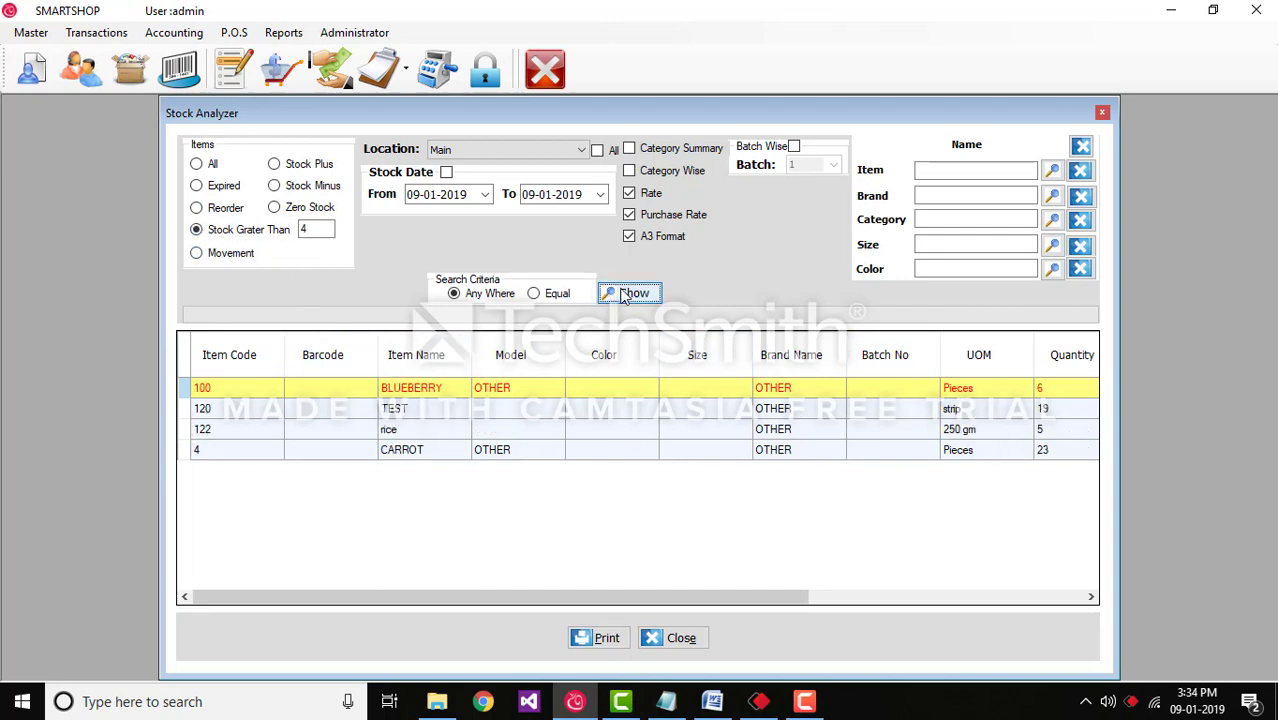
pyautogui.click(226, 189)
pyautogui.click(624, 295)
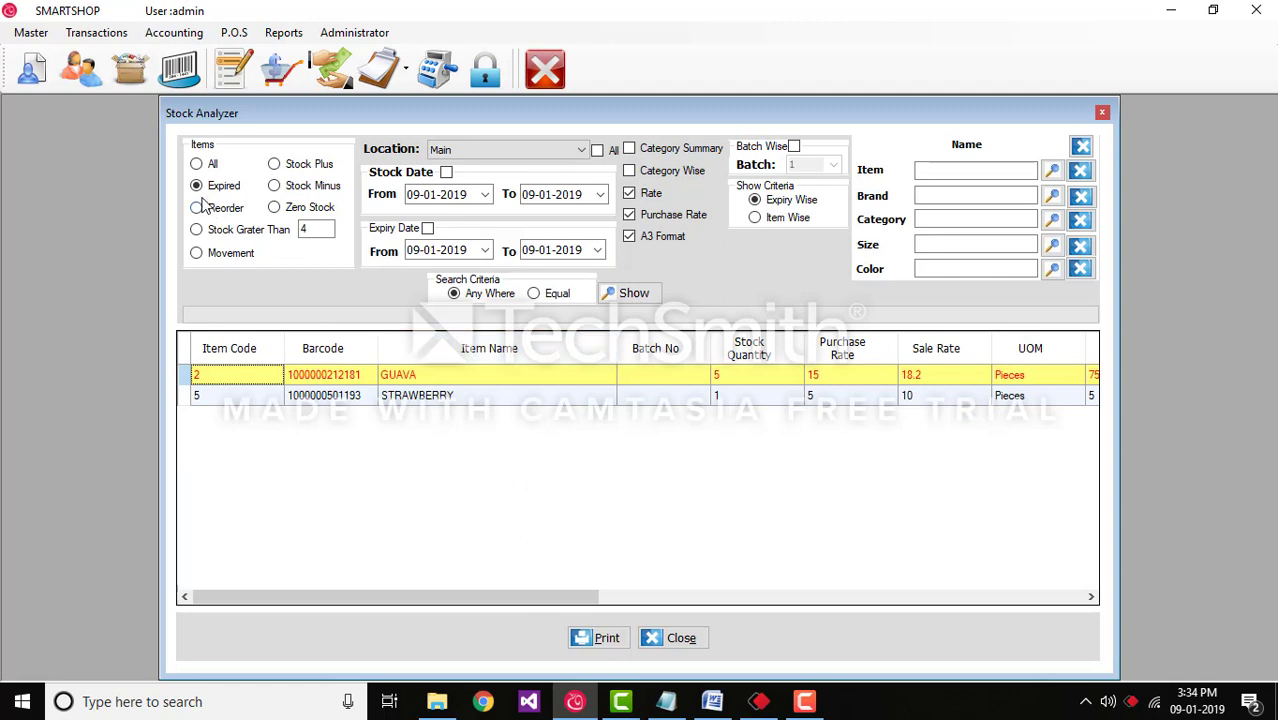
pyautogui.click(198, 230)
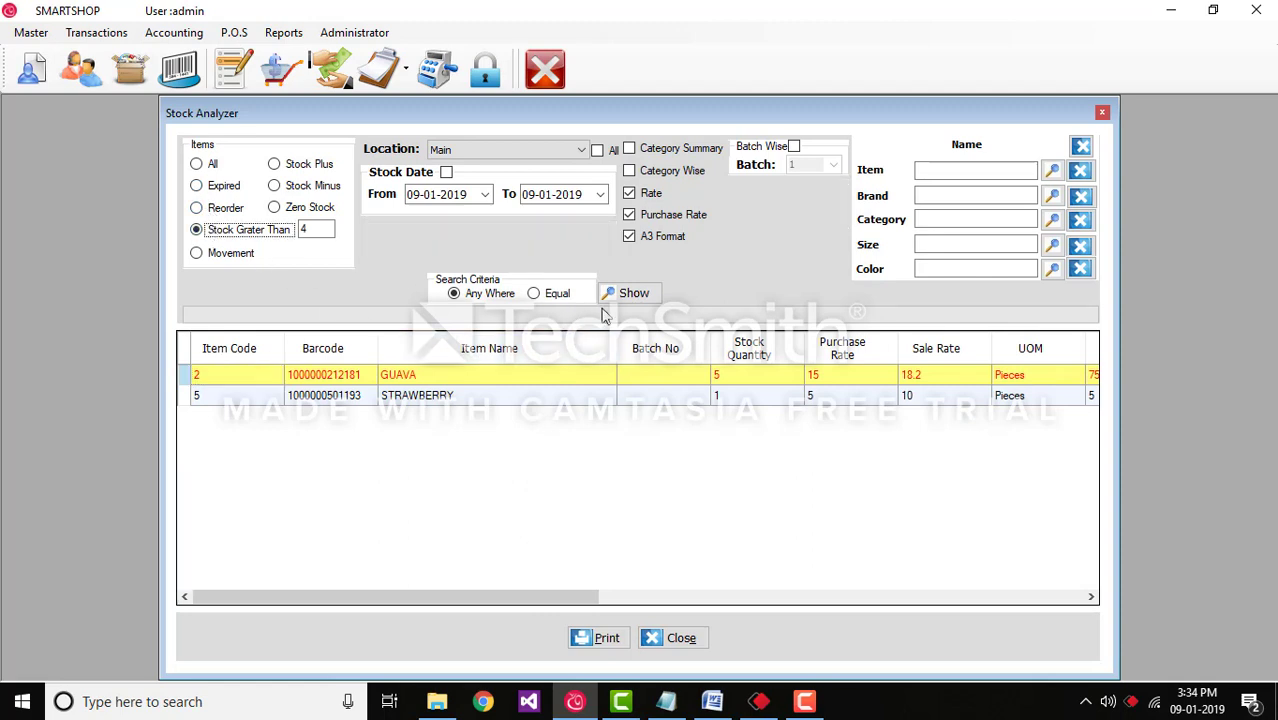
pyautogui.click(643, 297)
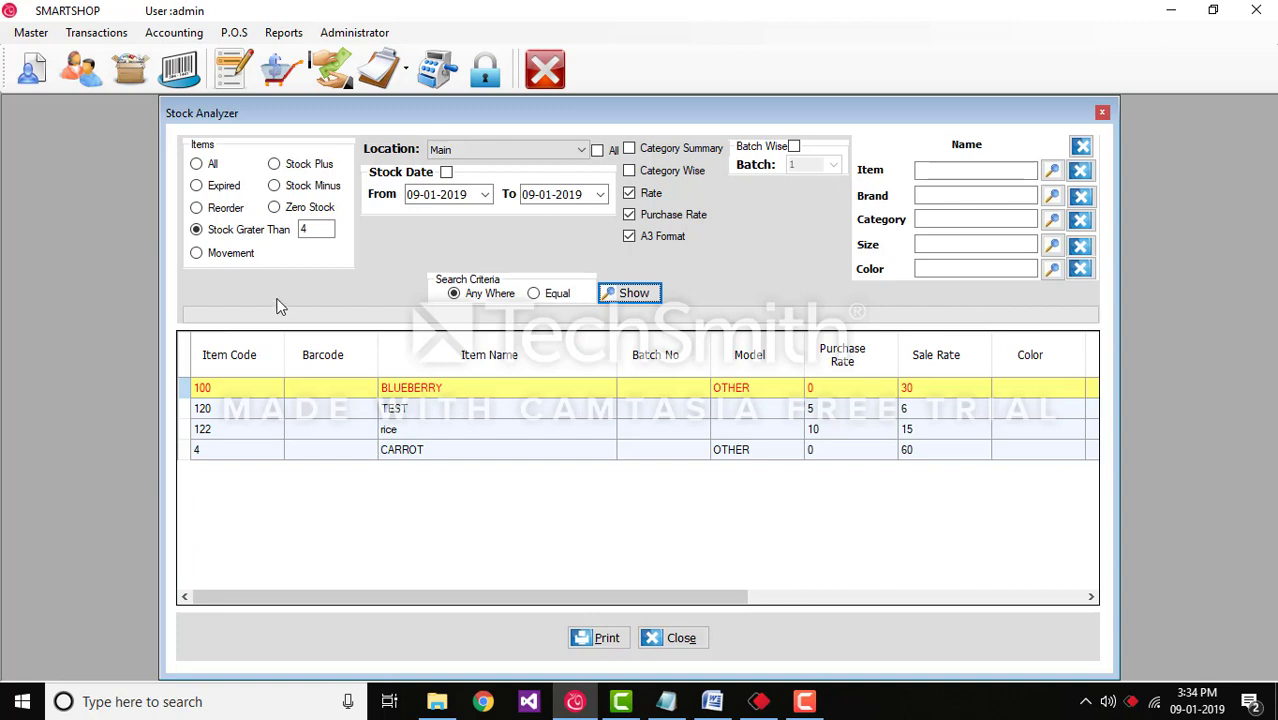
pyautogui.click(197, 253)
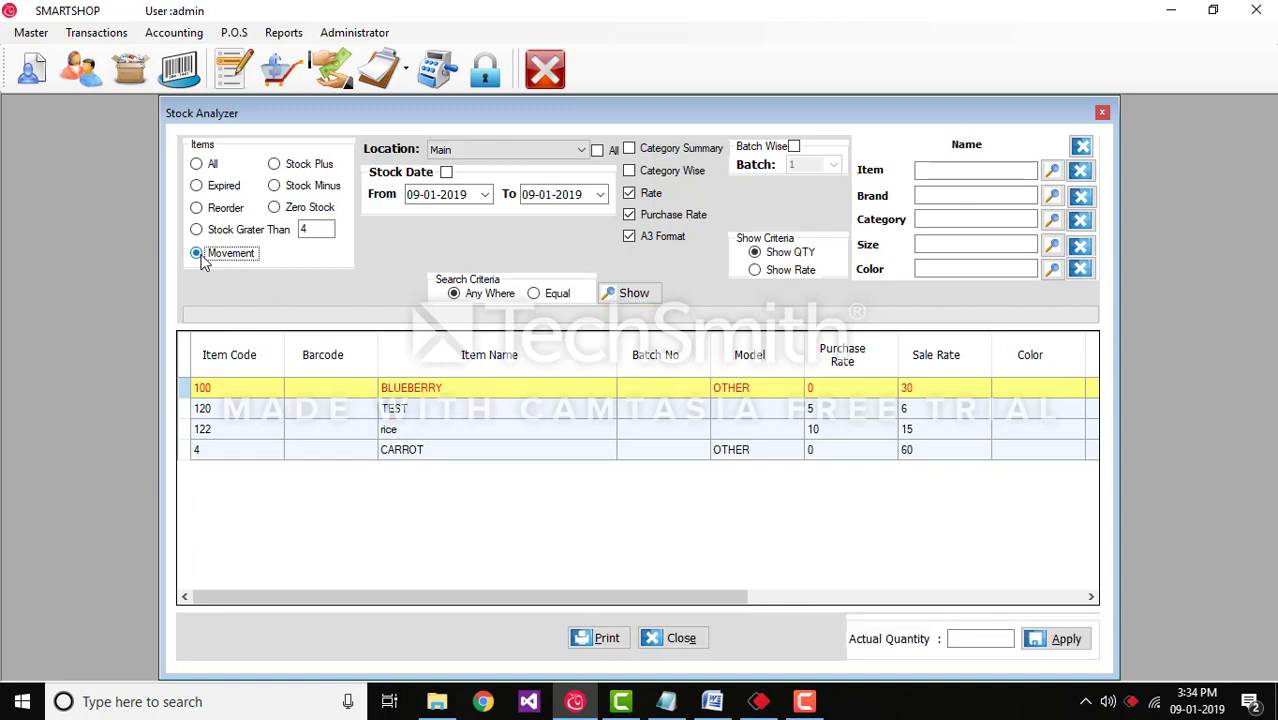
# Step: Show the movement report sorted by Inwards then Outwards, with All items selected
pyautogui.click(645, 298)
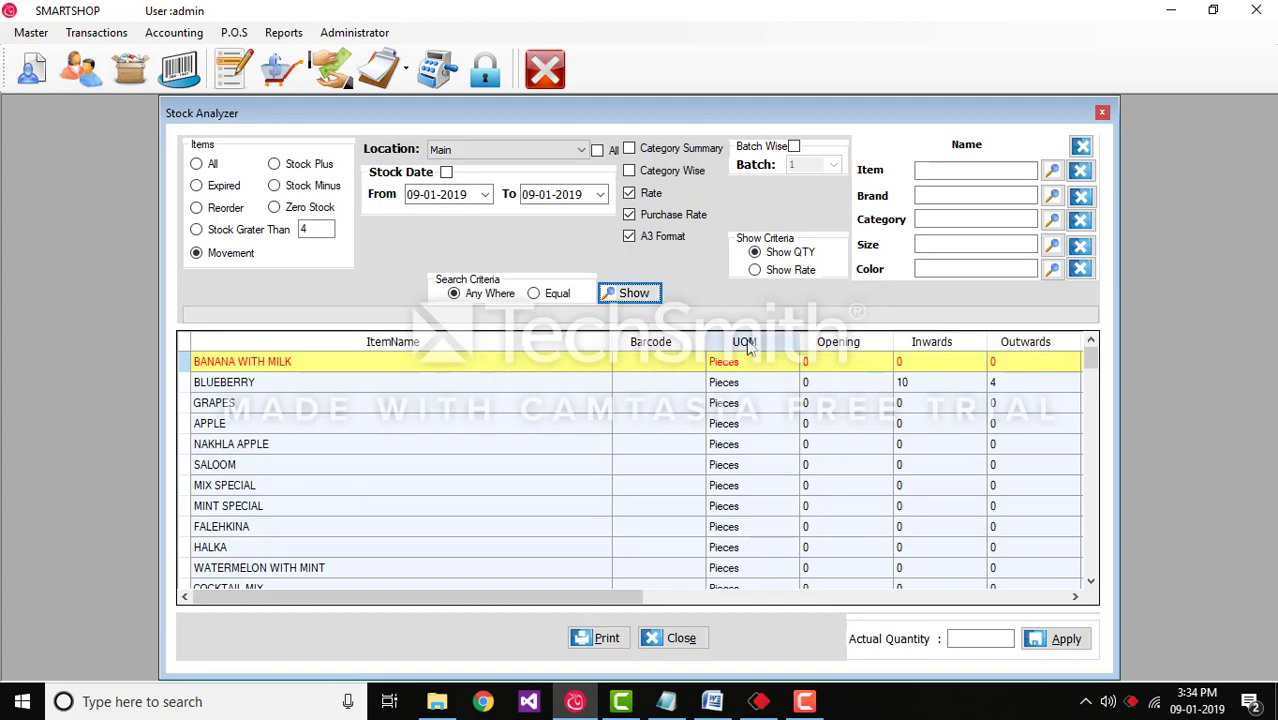
pyautogui.click(932, 342)
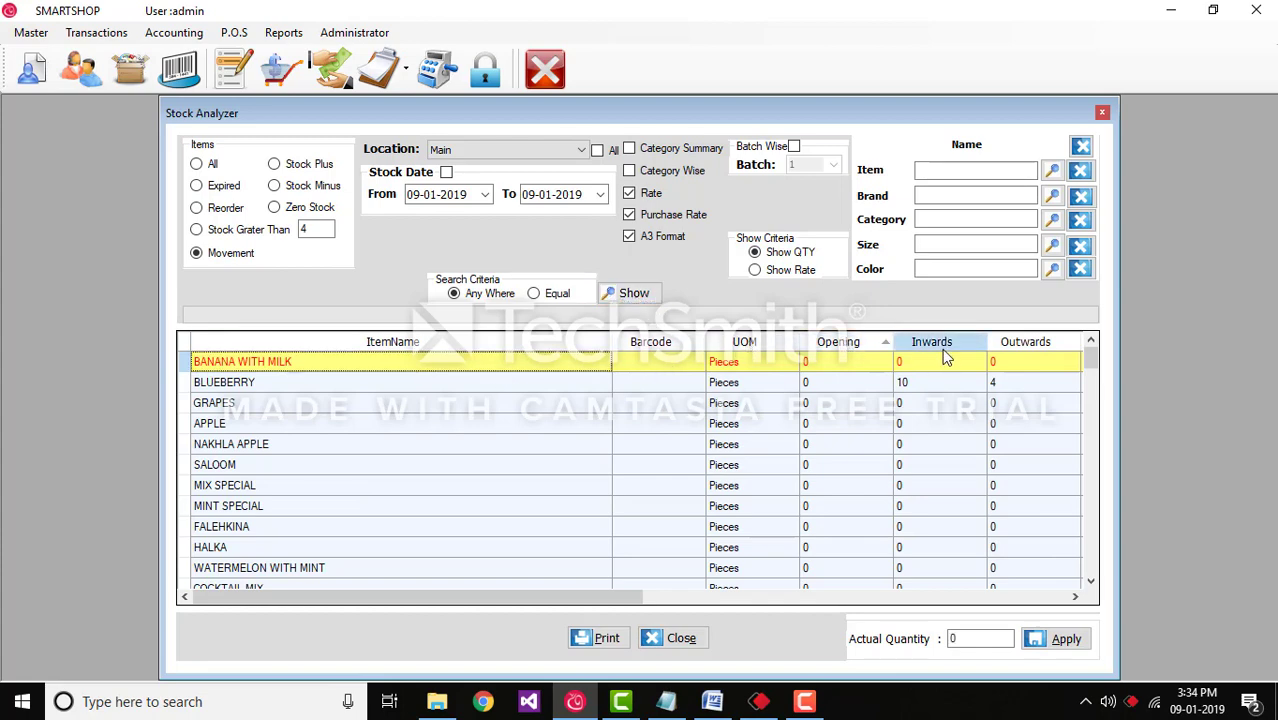
pyautogui.click(1050, 345)
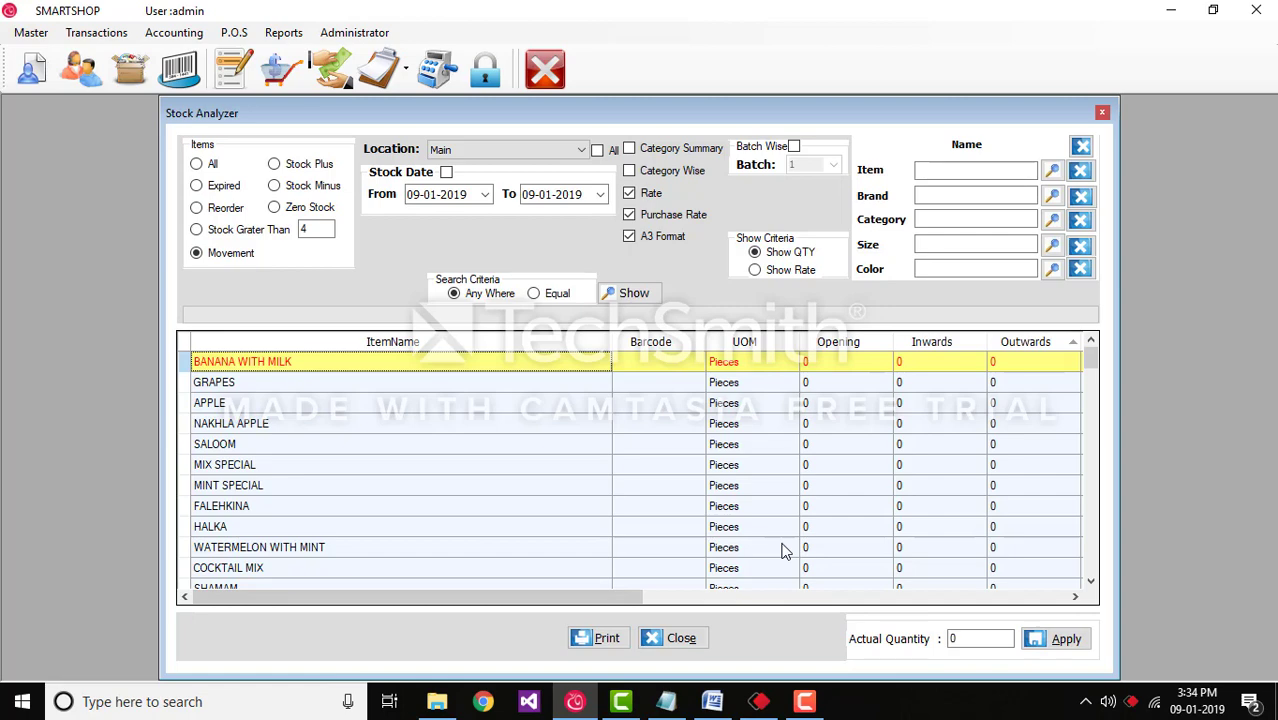
pyautogui.click(209, 165)
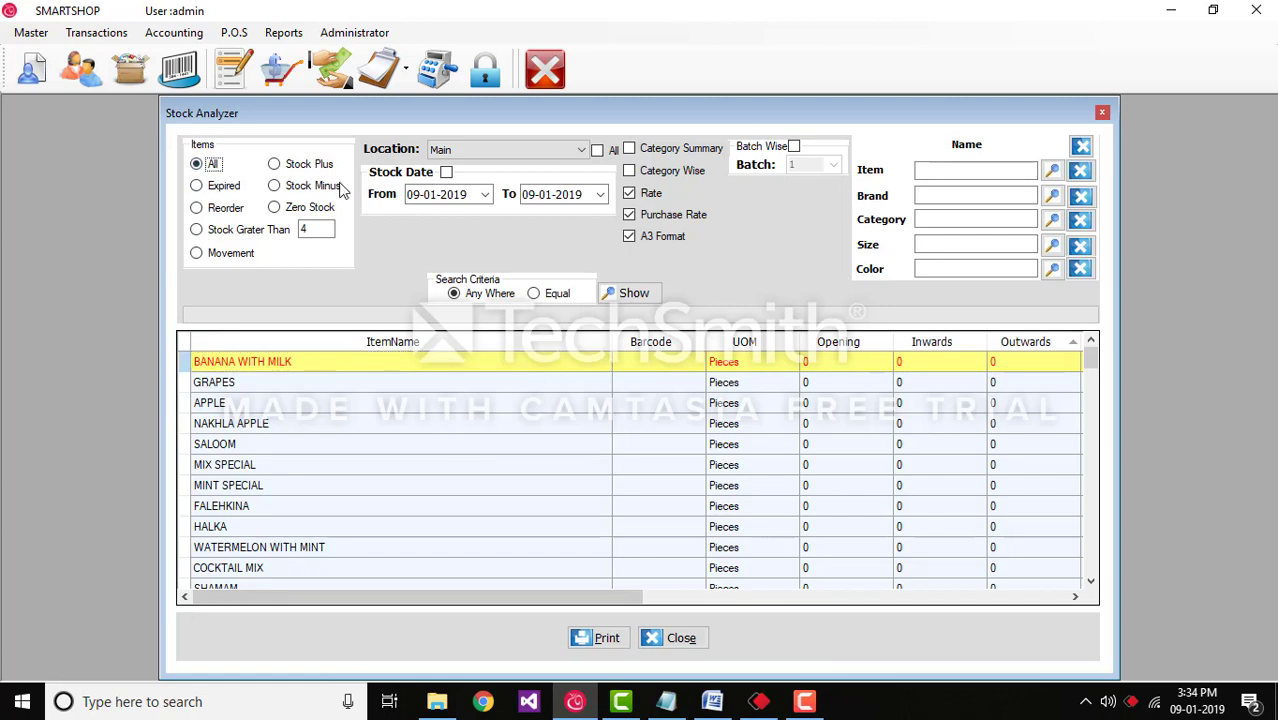
# Step: List all items filtered from stock date 01-12-2018, then turn the date filter off and relist
pyautogui.click(624, 295)
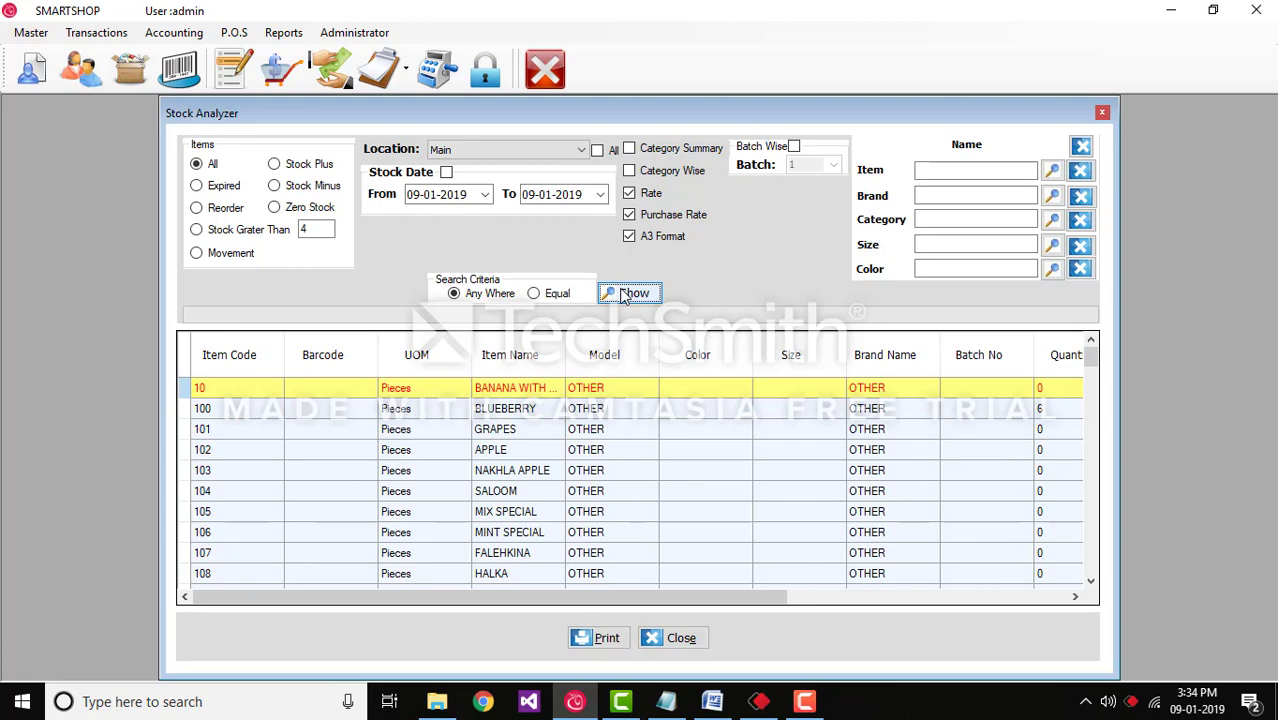
pyautogui.click(446, 173)
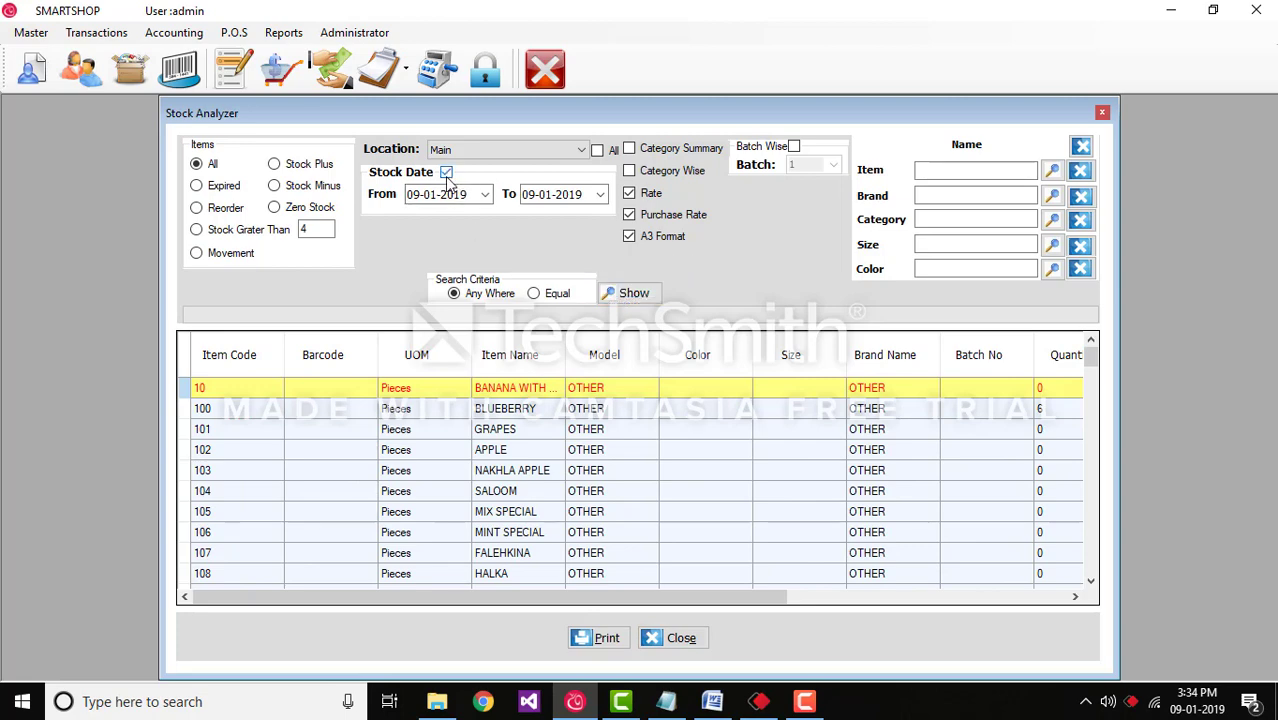
pyautogui.click(485, 194)
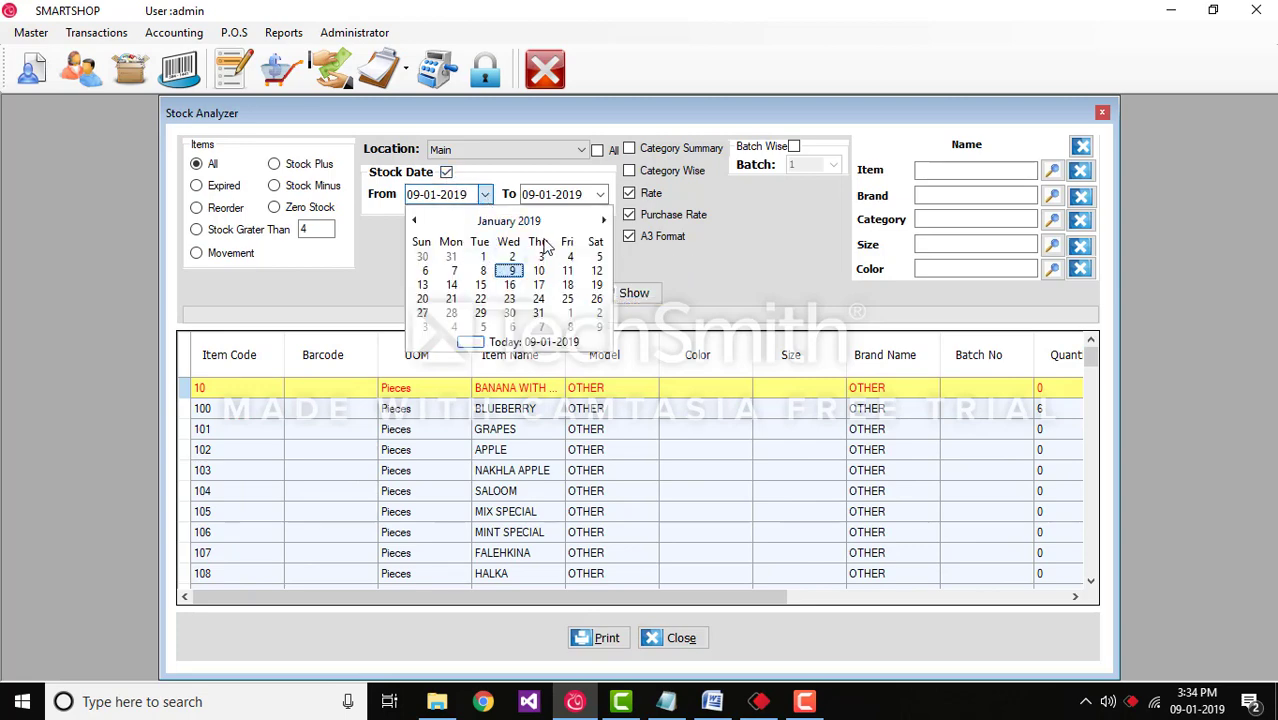
pyautogui.click(604, 222)
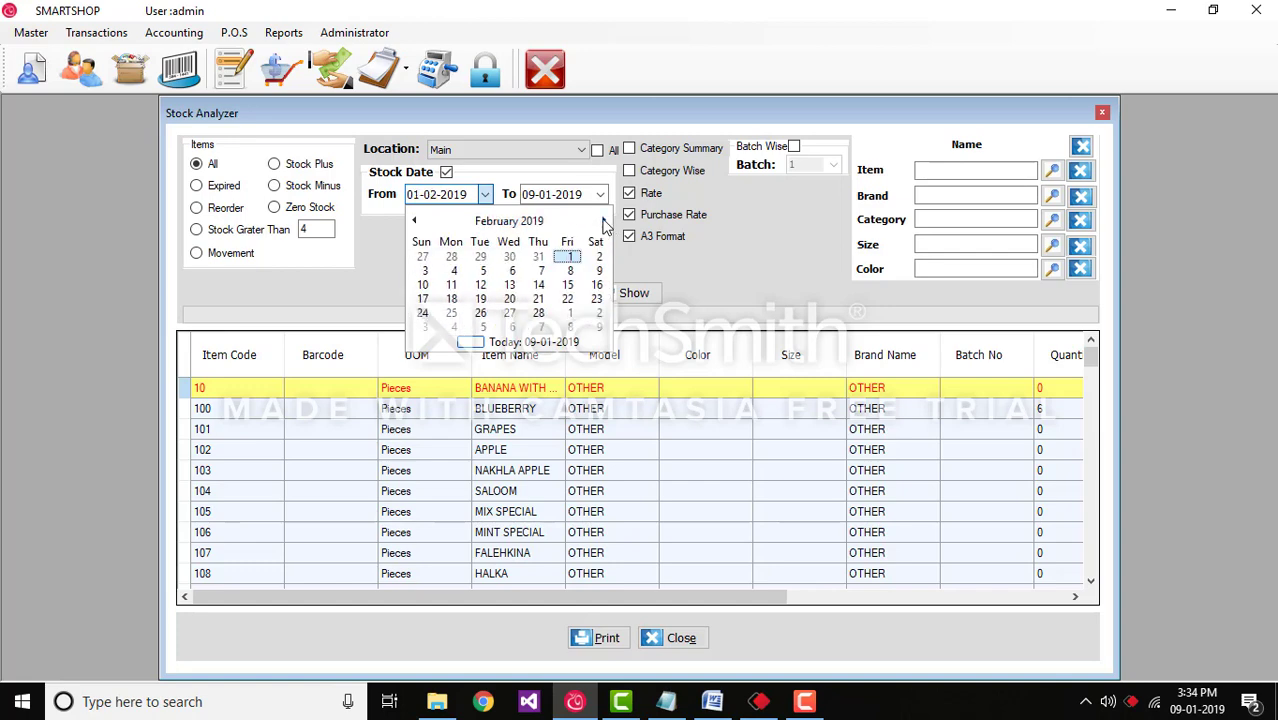
pyautogui.click(413, 221)
pyautogui.click(413, 221)
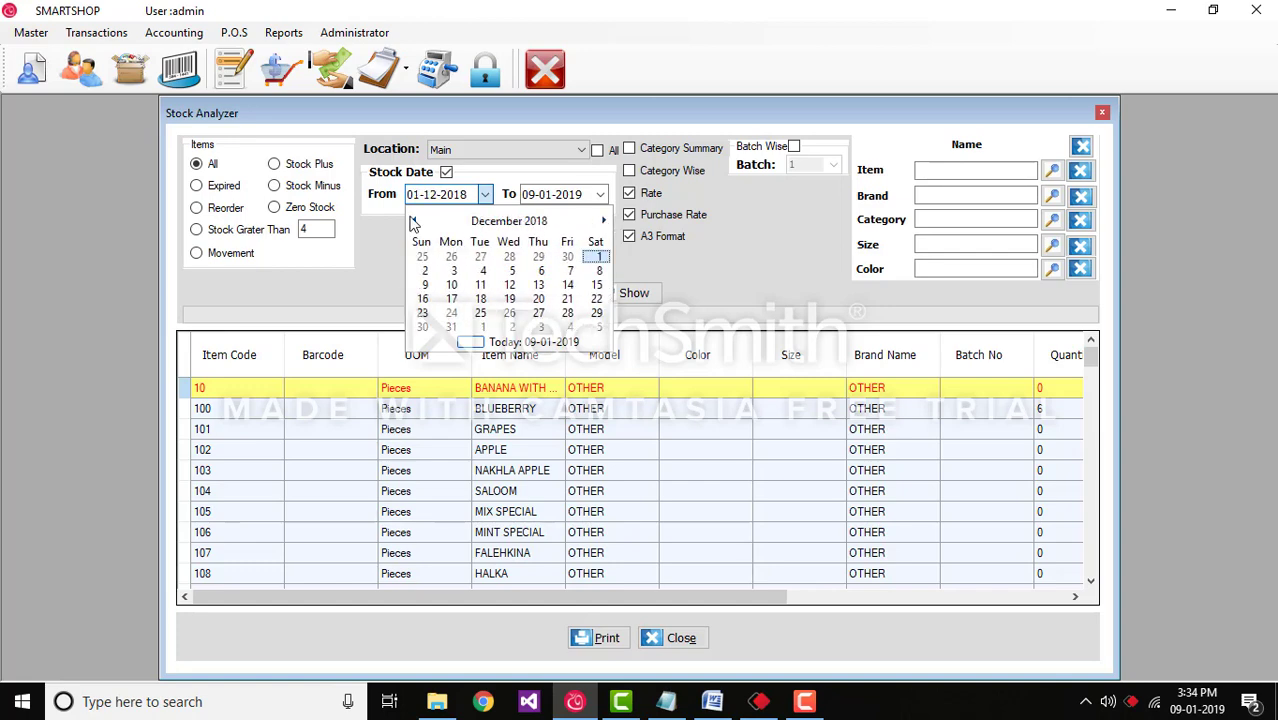
pyautogui.click(692, 288)
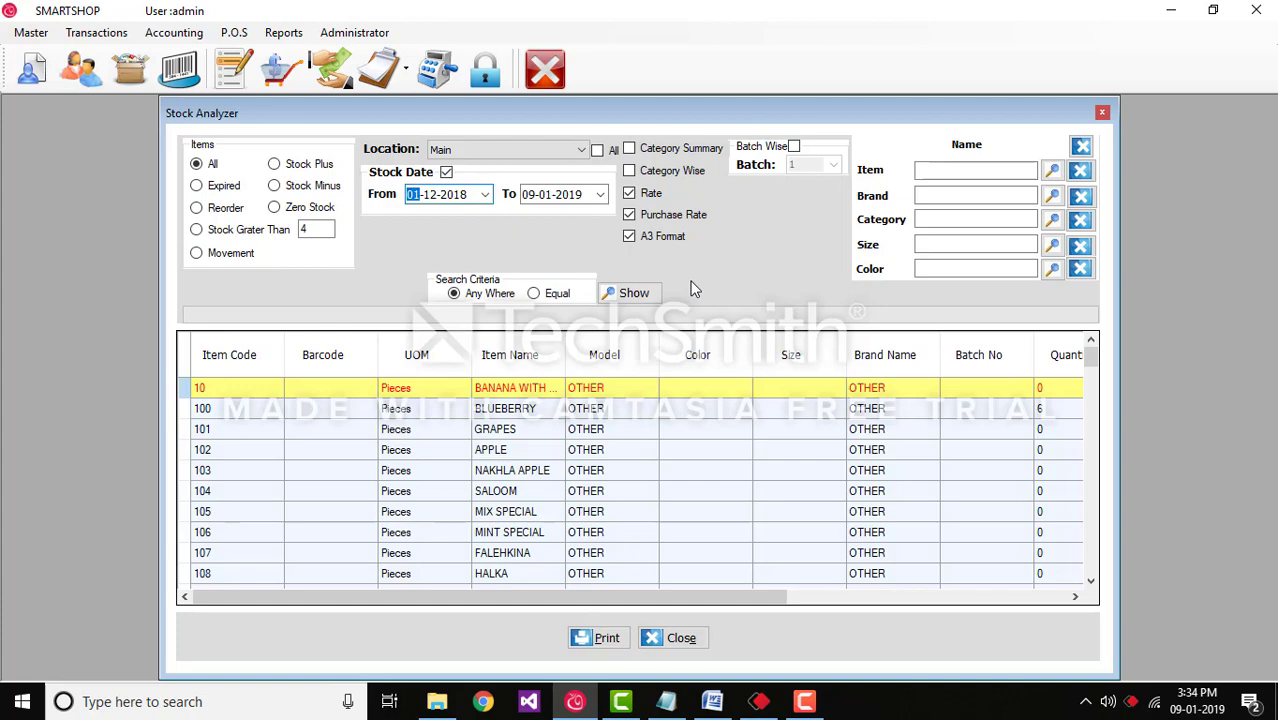
pyautogui.click(624, 295)
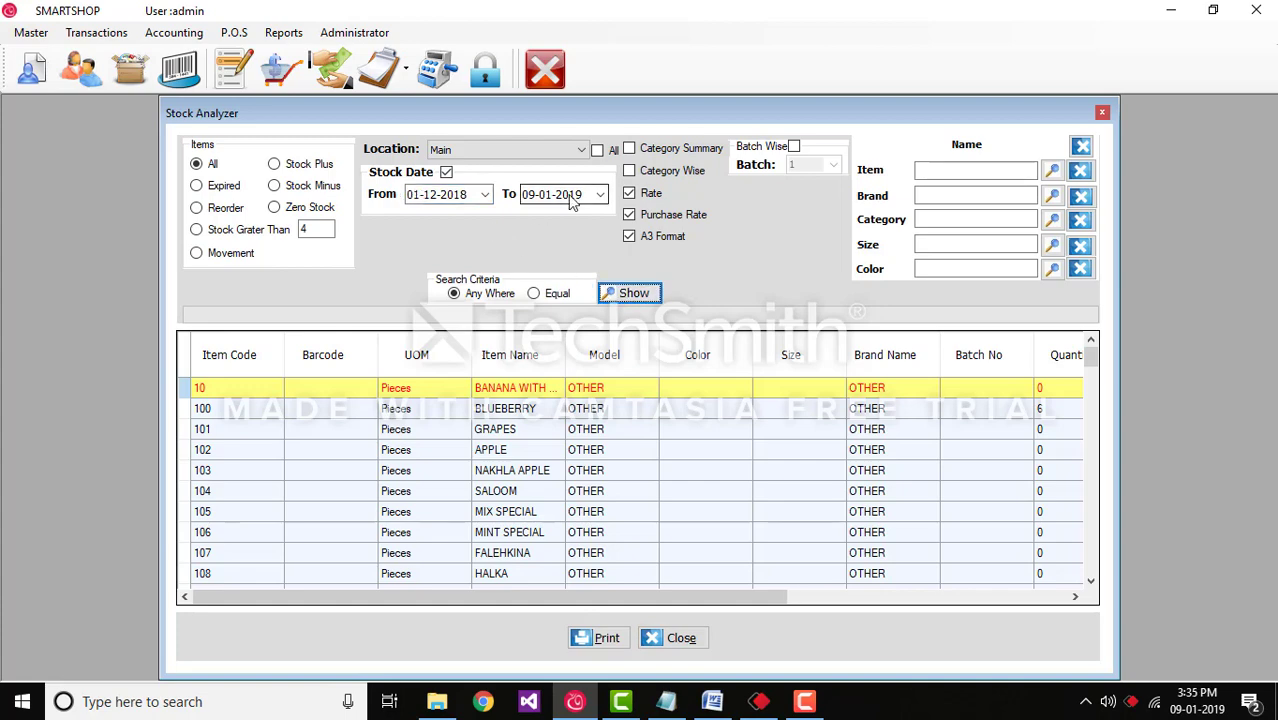
pyautogui.click(447, 173)
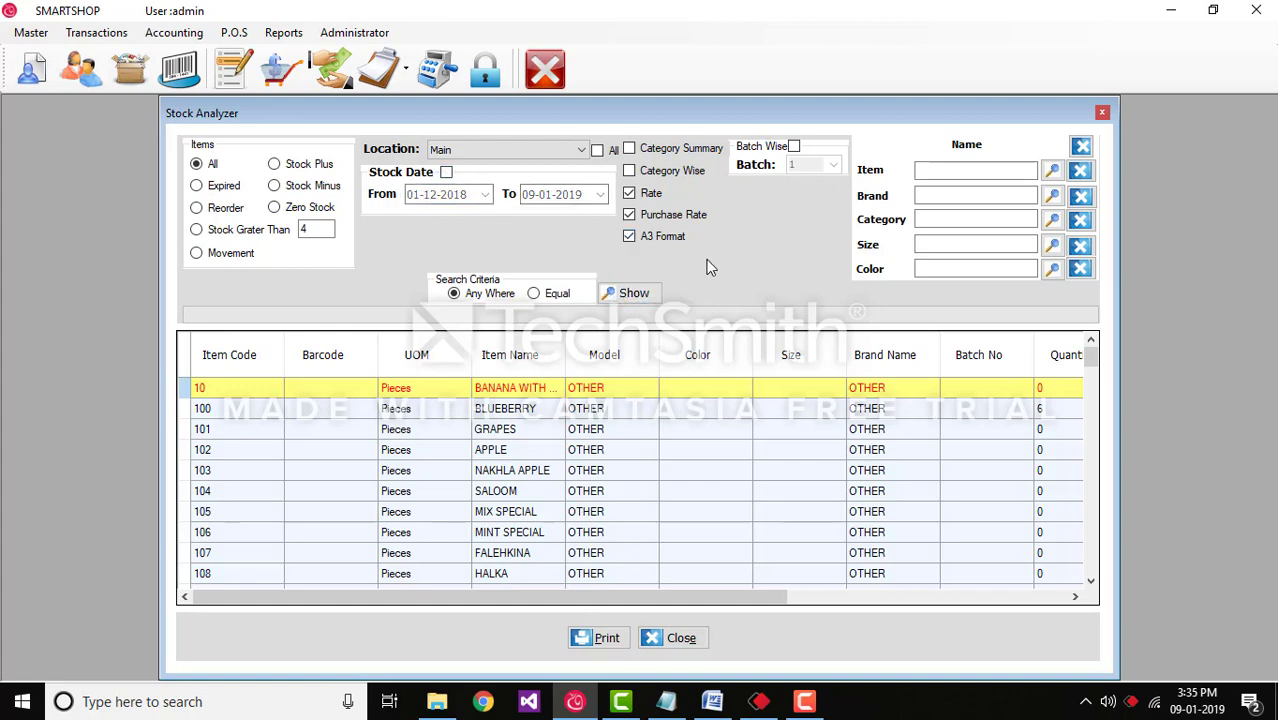
pyautogui.click(634, 294)
# Step: Filter the stock list to GUAVA, showing 3 Pieces of brand OTHER
pyautogui.click(1052, 170)
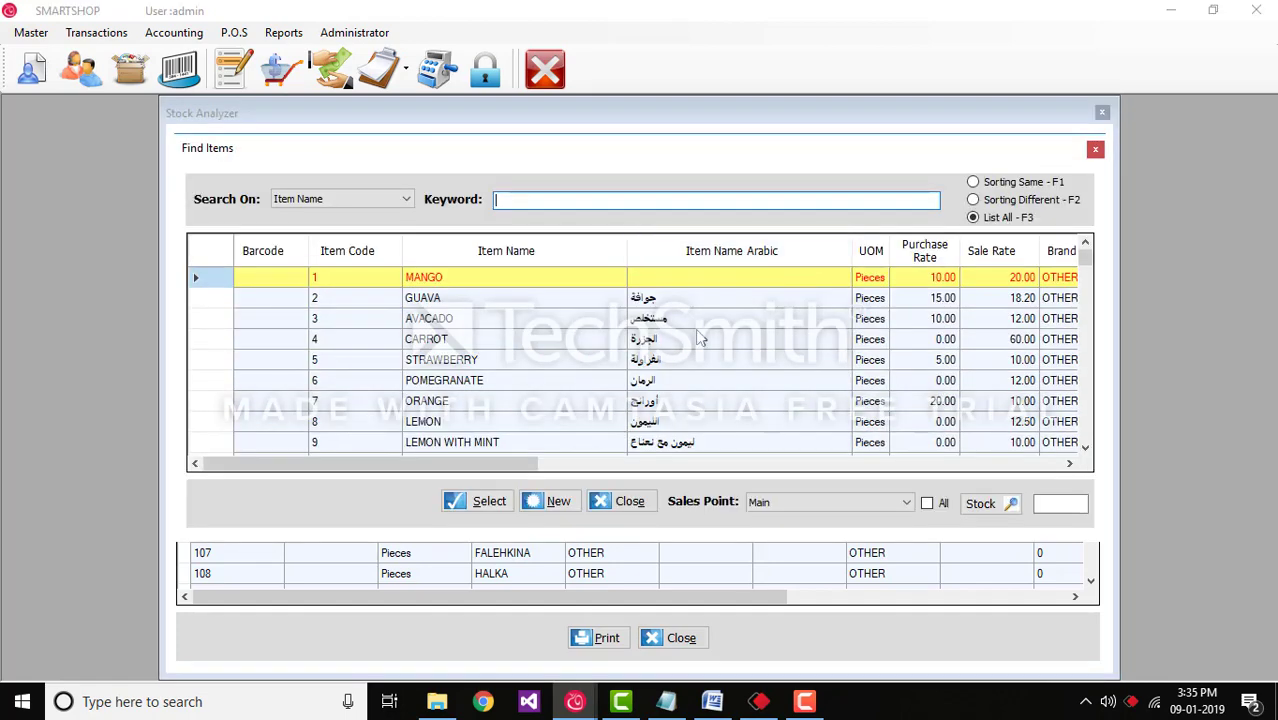
pyautogui.click(477, 299)
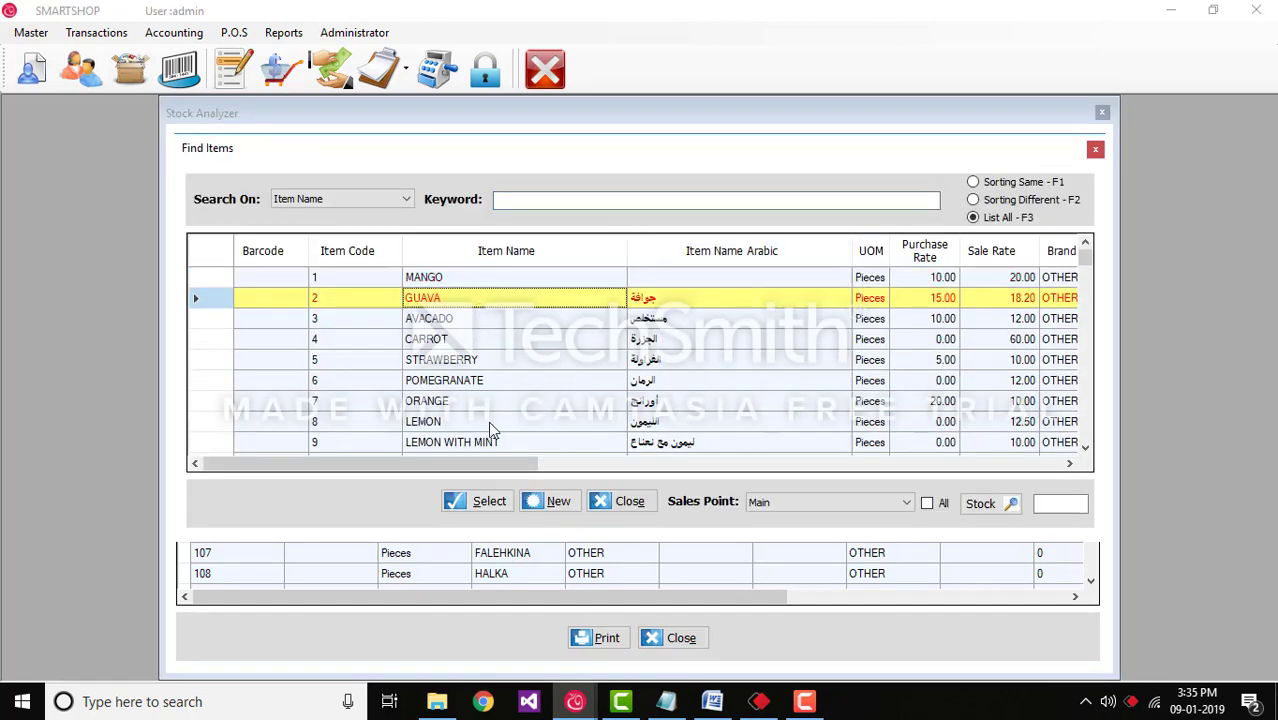
pyautogui.click(482, 501)
pyautogui.click(633, 294)
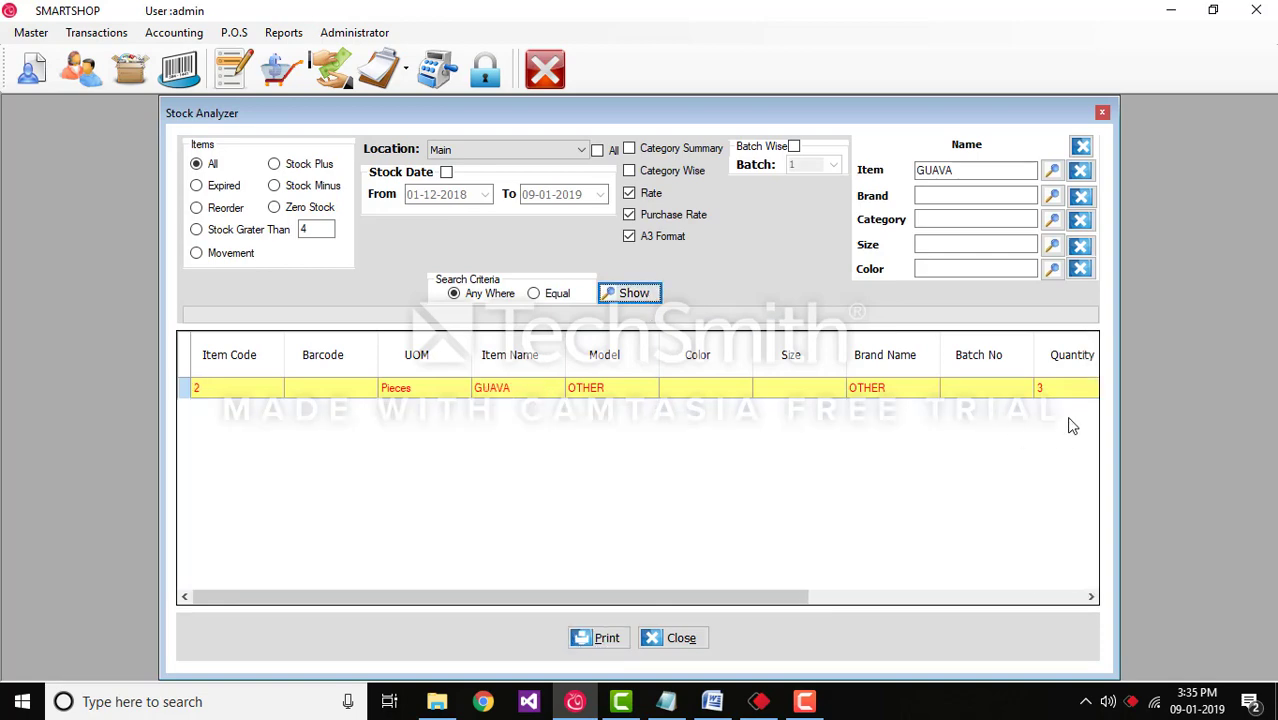
# Step: Check the Brand, Category, Size and Color lookup lists, then clear GUAVA from Item
pyautogui.click(1052, 196)
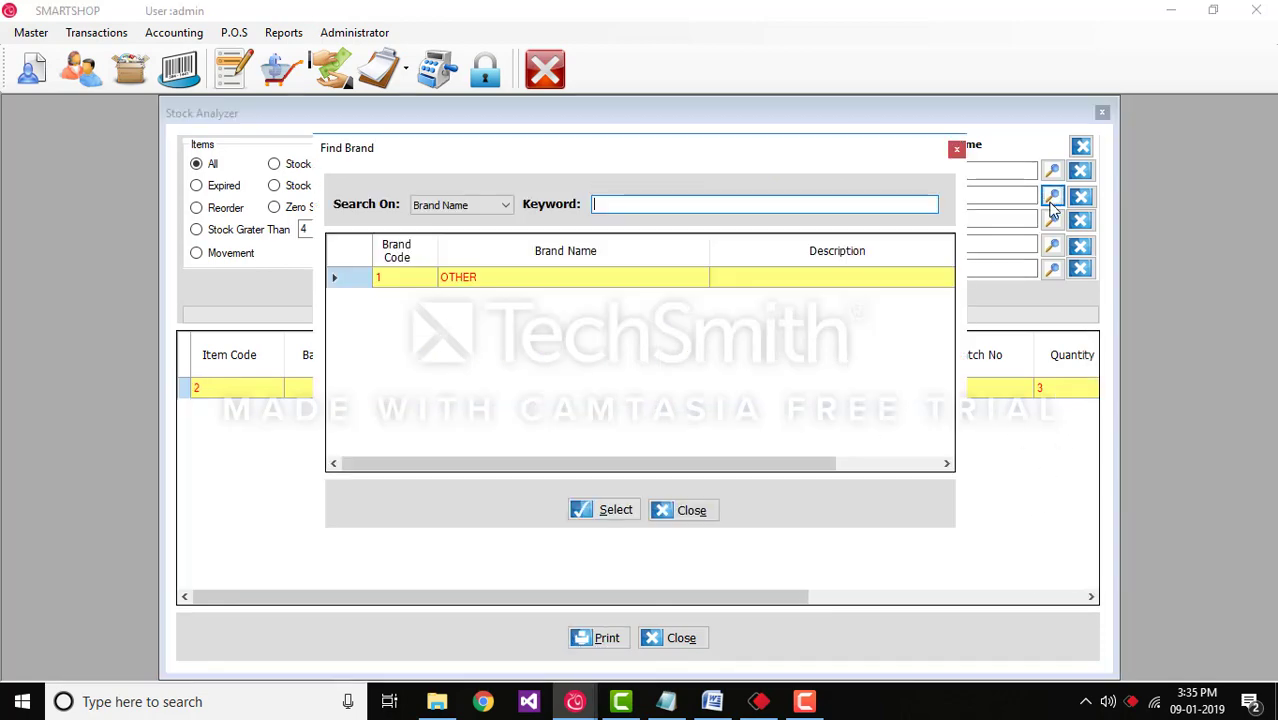
pyautogui.click(677, 514)
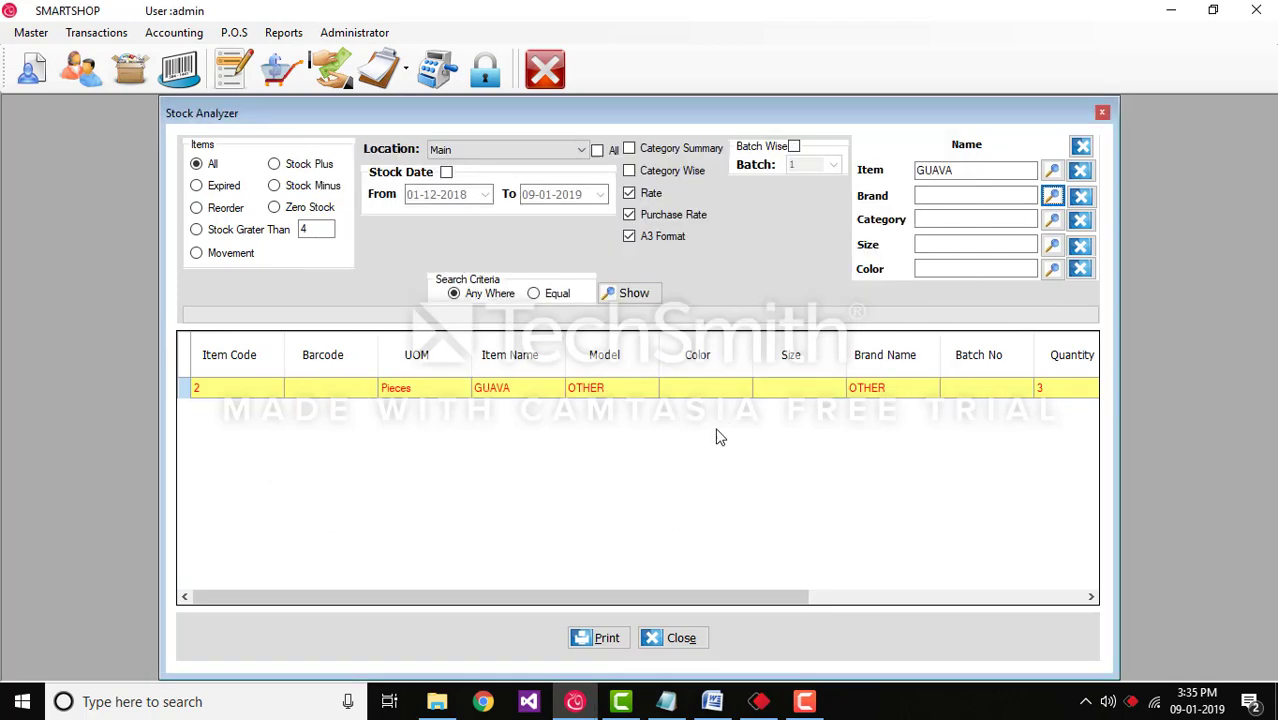
pyautogui.click(1052, 220)
pyautogui.click(698, 507)
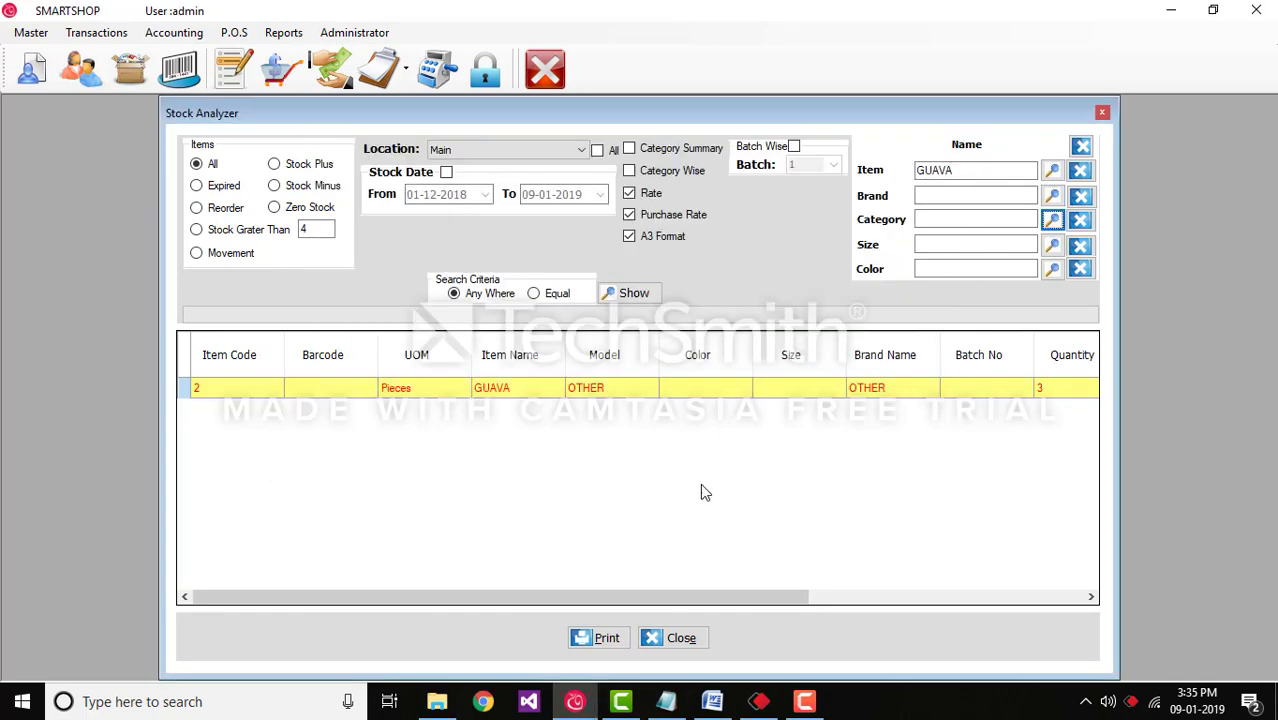
pyautogui.click(1052, 245)
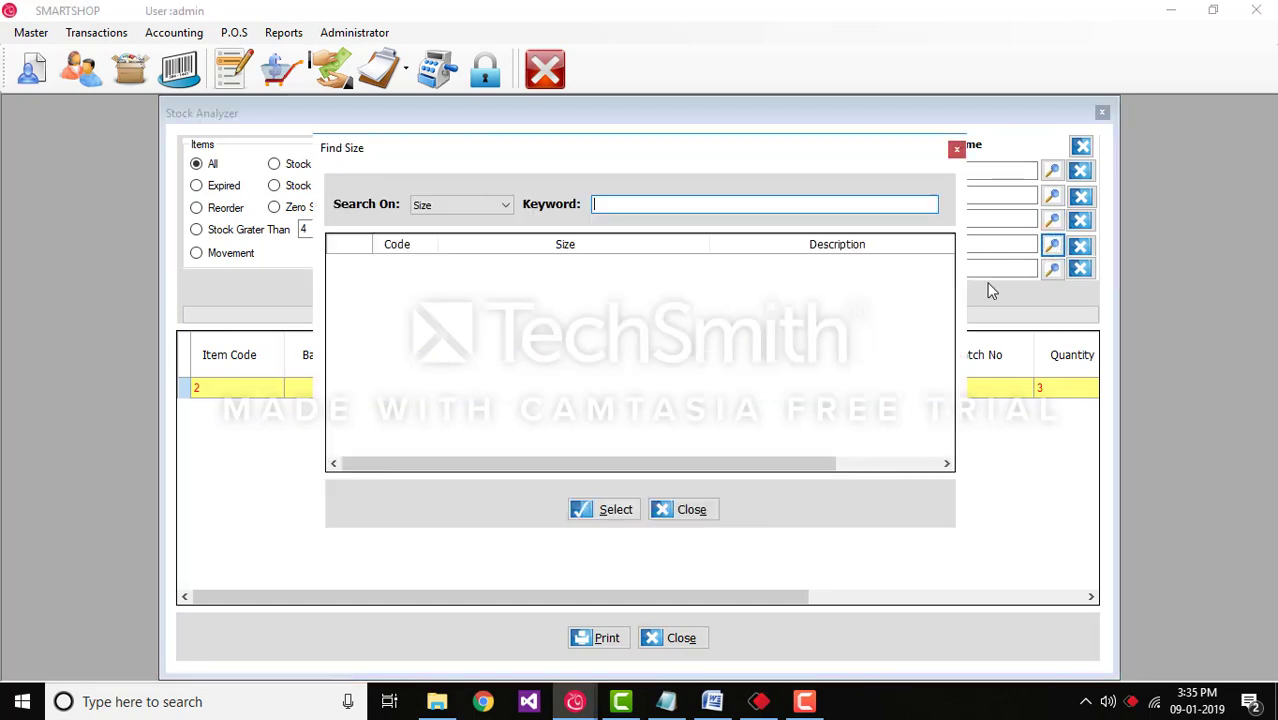
pyautogui.click(705, 506)
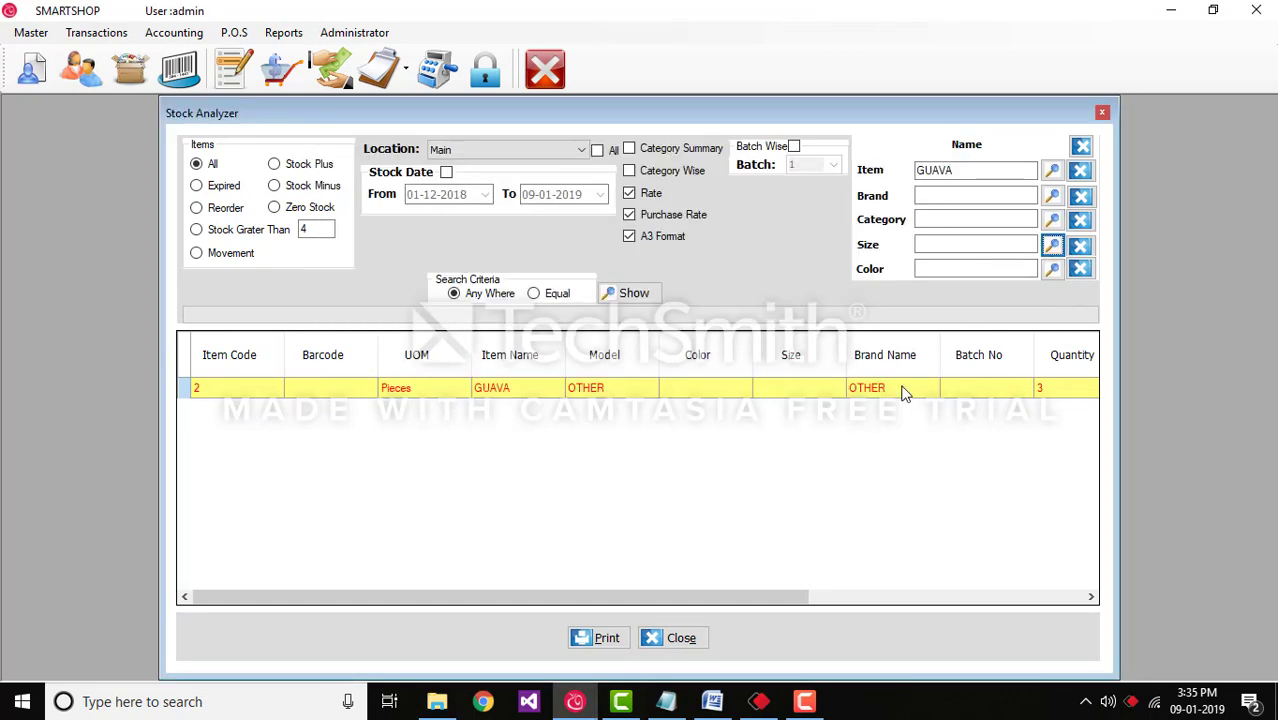
pyautogui.click(1052, 269)
pyautogui.click(686, 510)
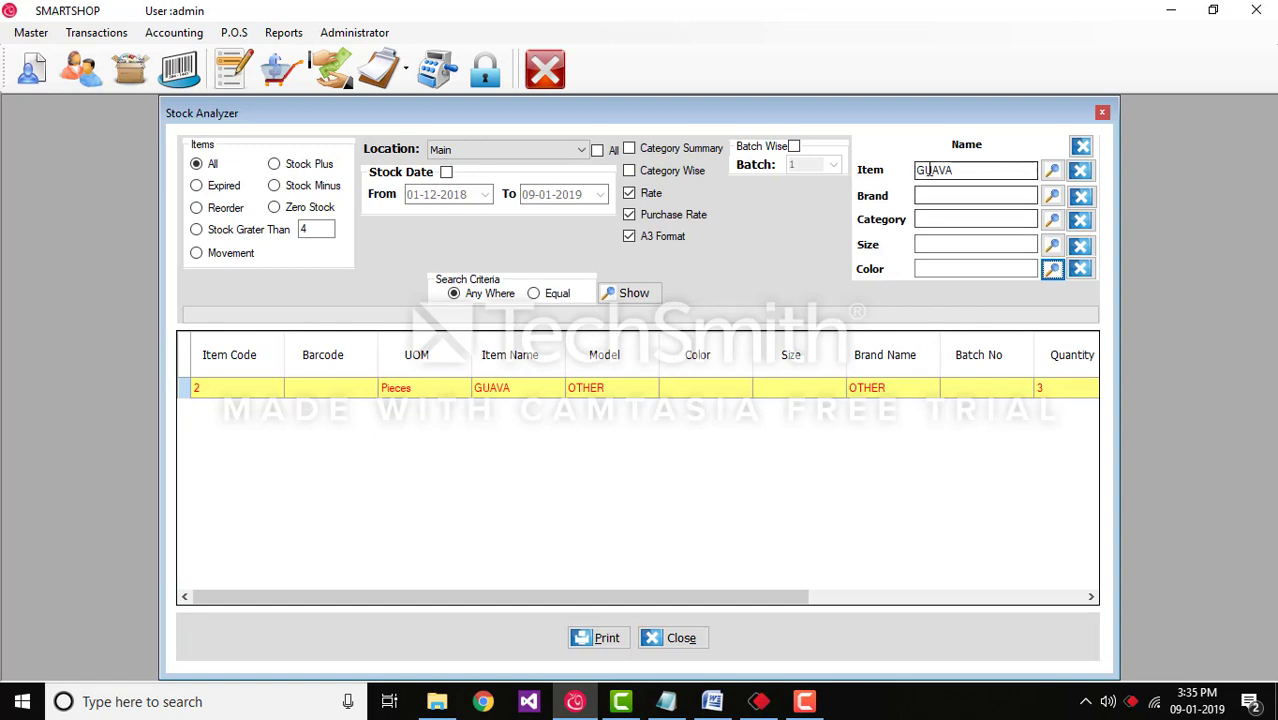
pyautogui.click(1080, 172)
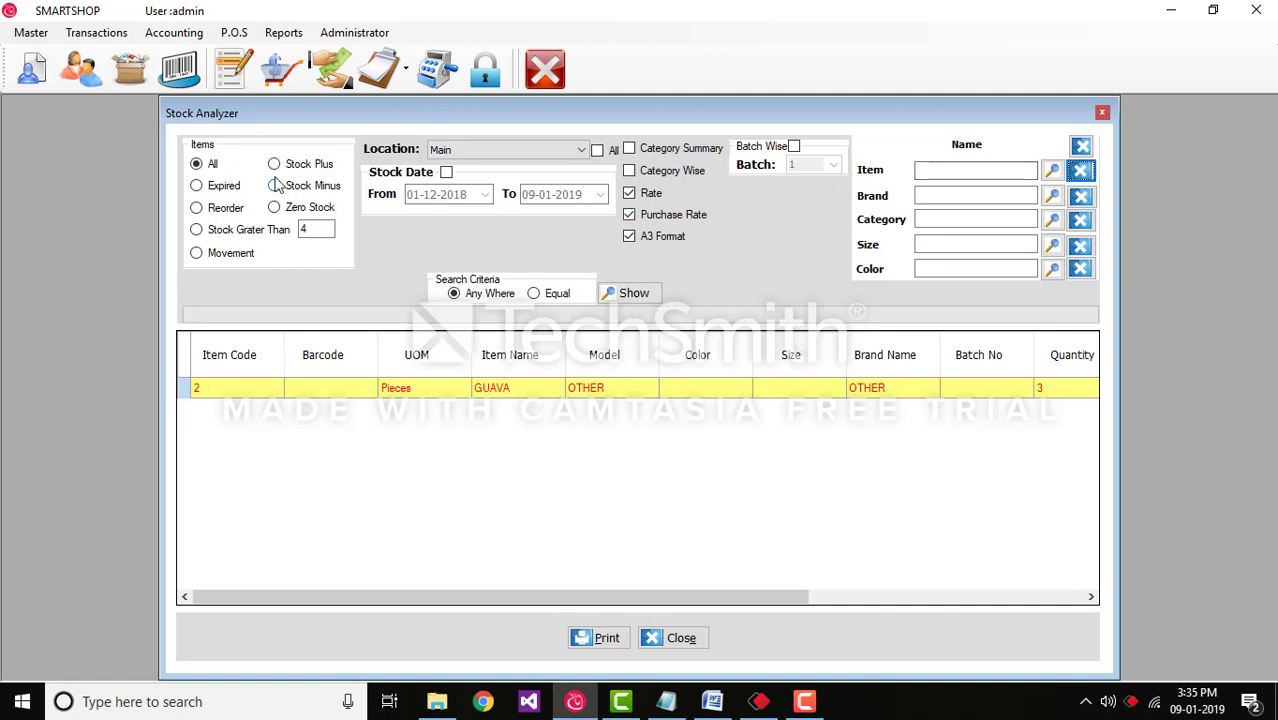
# Step: Switch to batch-wise analysis and show the stock for batch 1, then batch 2
pyautogui.click(620, 292)
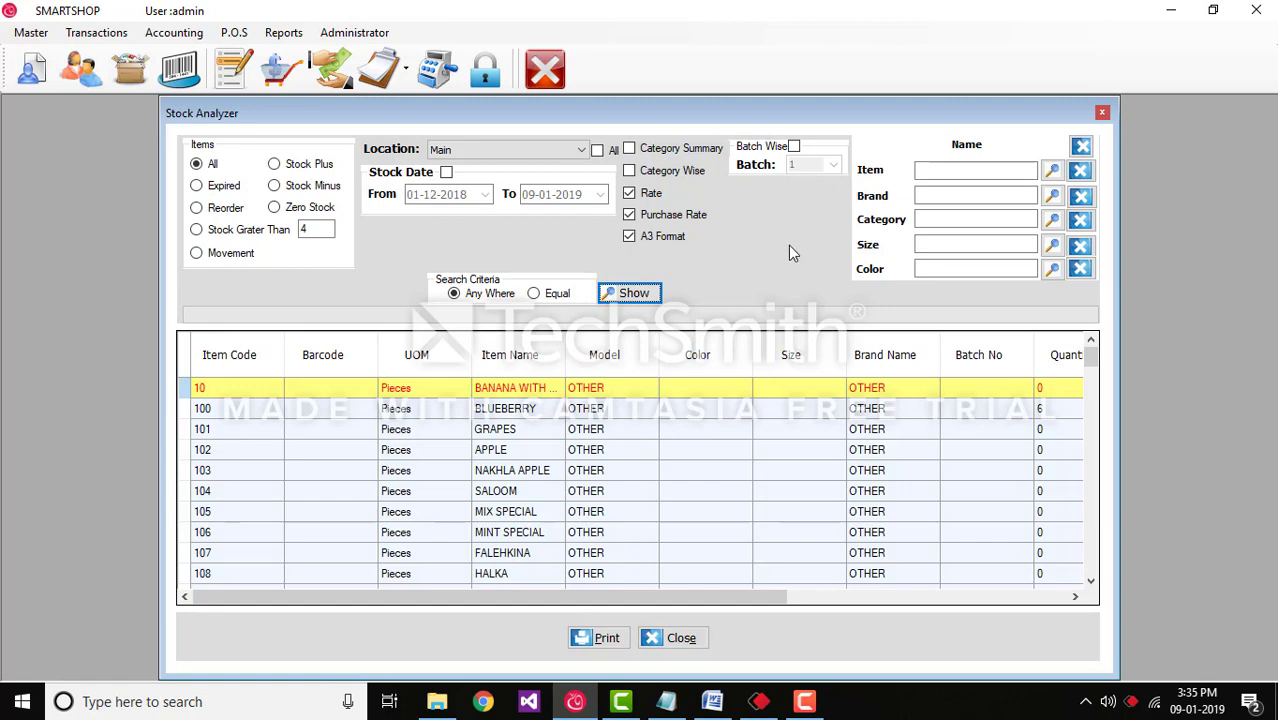
pyautogui.click(795, 147)
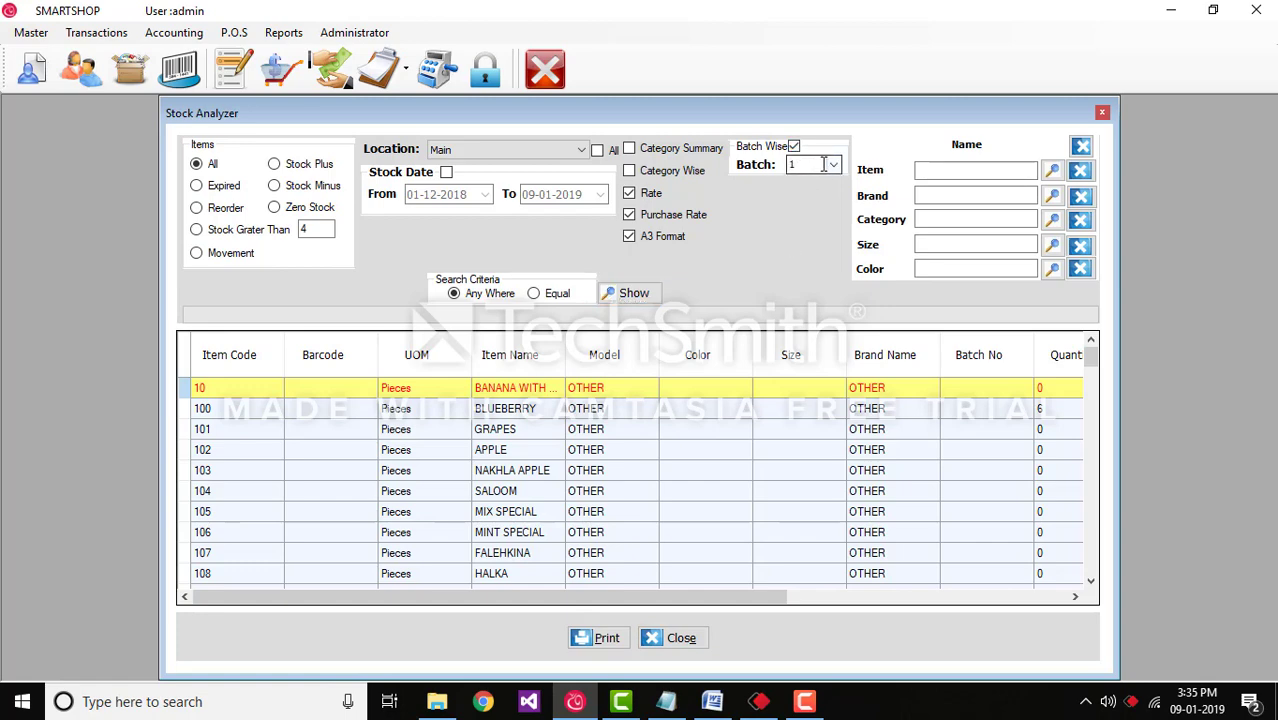
pyautogui.click(835, 166)
pyautogui.click(810, 180)
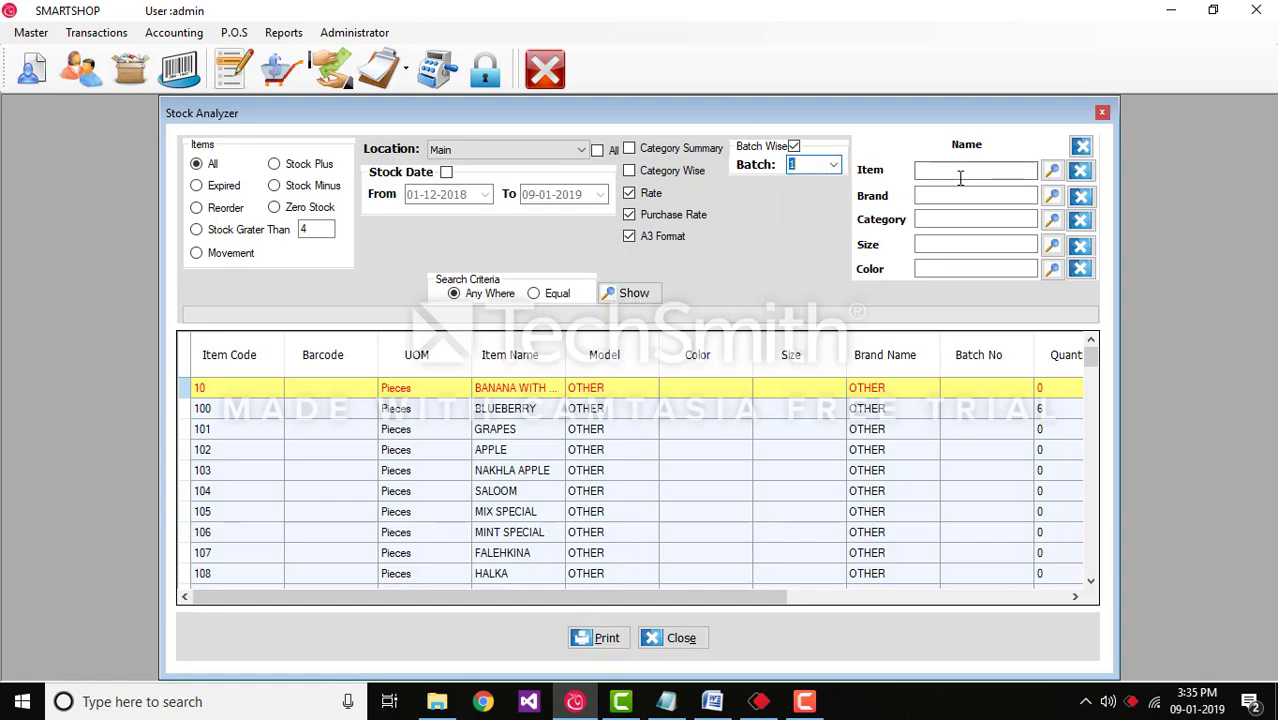
pyautogui.click(652, 296)
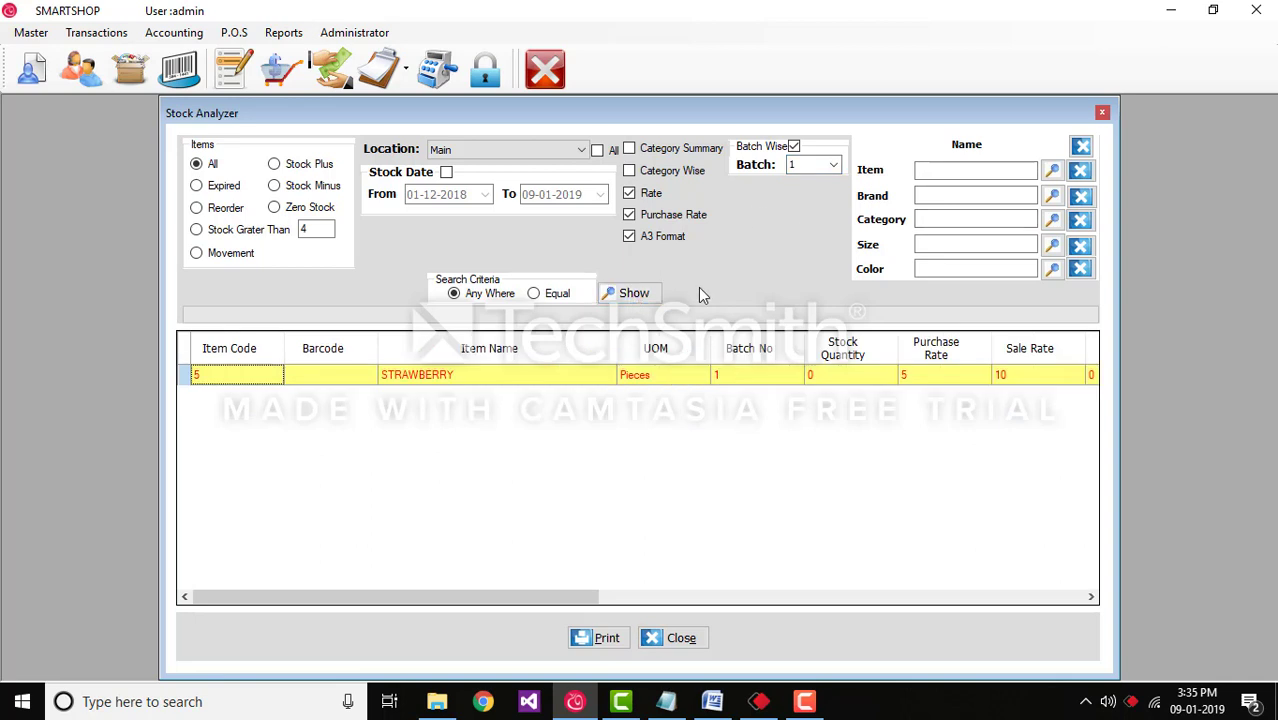
pyautogui.click(833, 165)
pyautogui.click(812, 193)
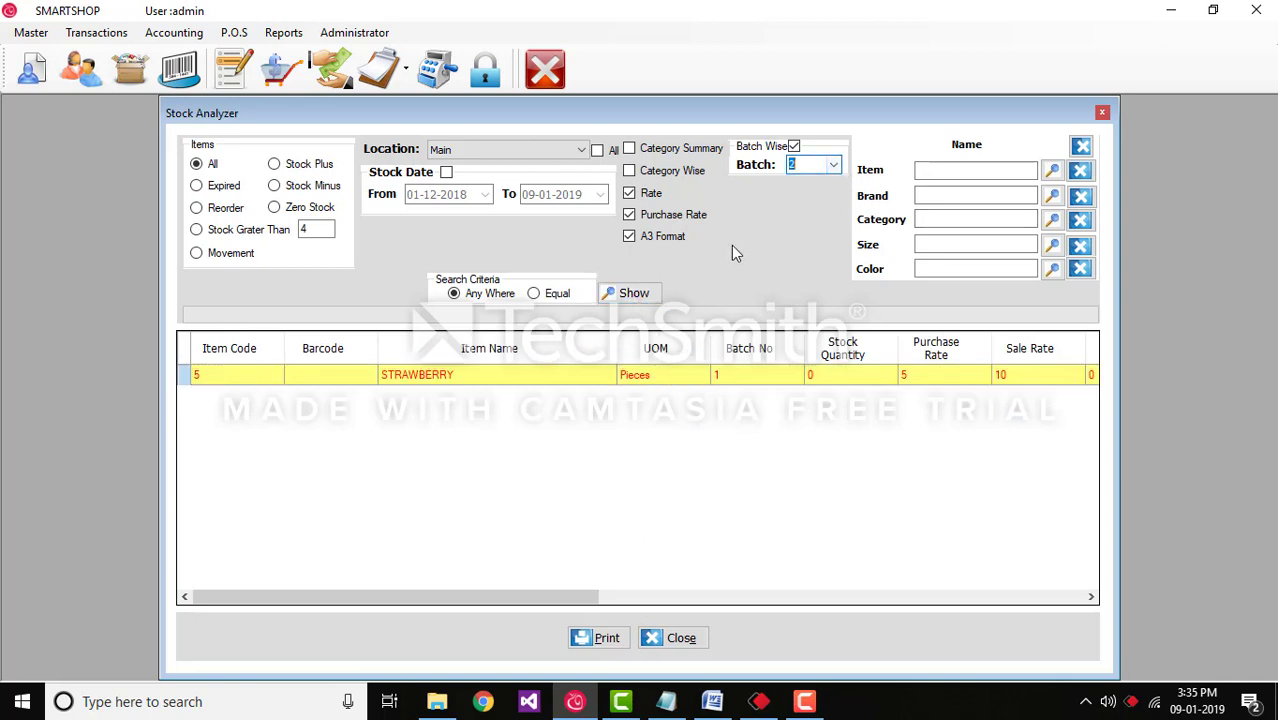
pyautogui.click(636, 293)
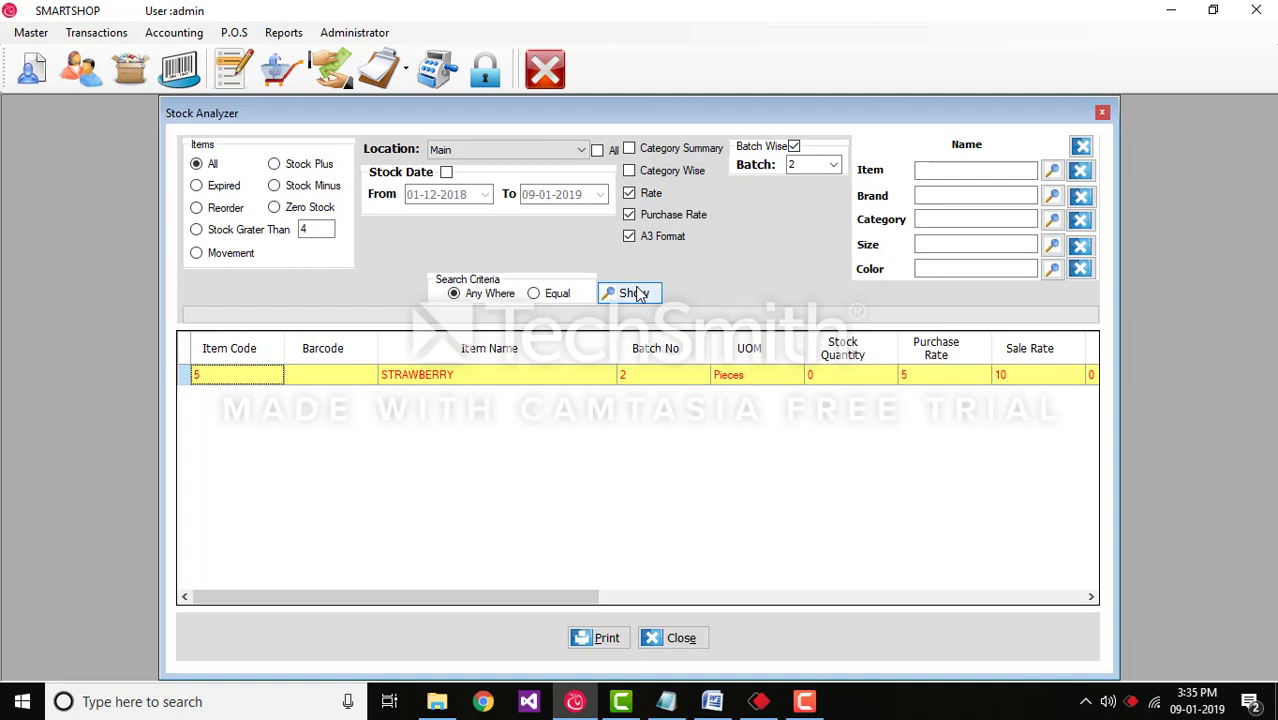
# Step: Turn batch-wise analysis off and reload the full list of all items
pyautogui.click(793, 146)
pyautogui.click(210, 166)
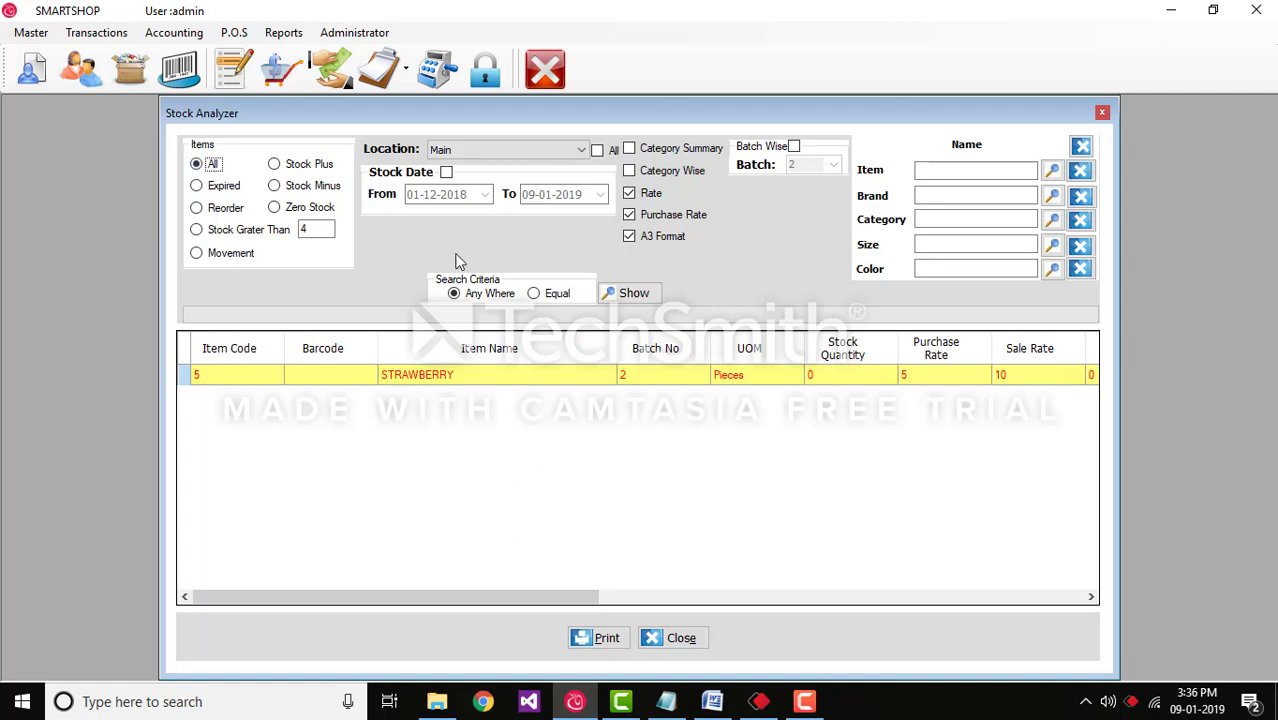
pyautogui.click(626, 296)
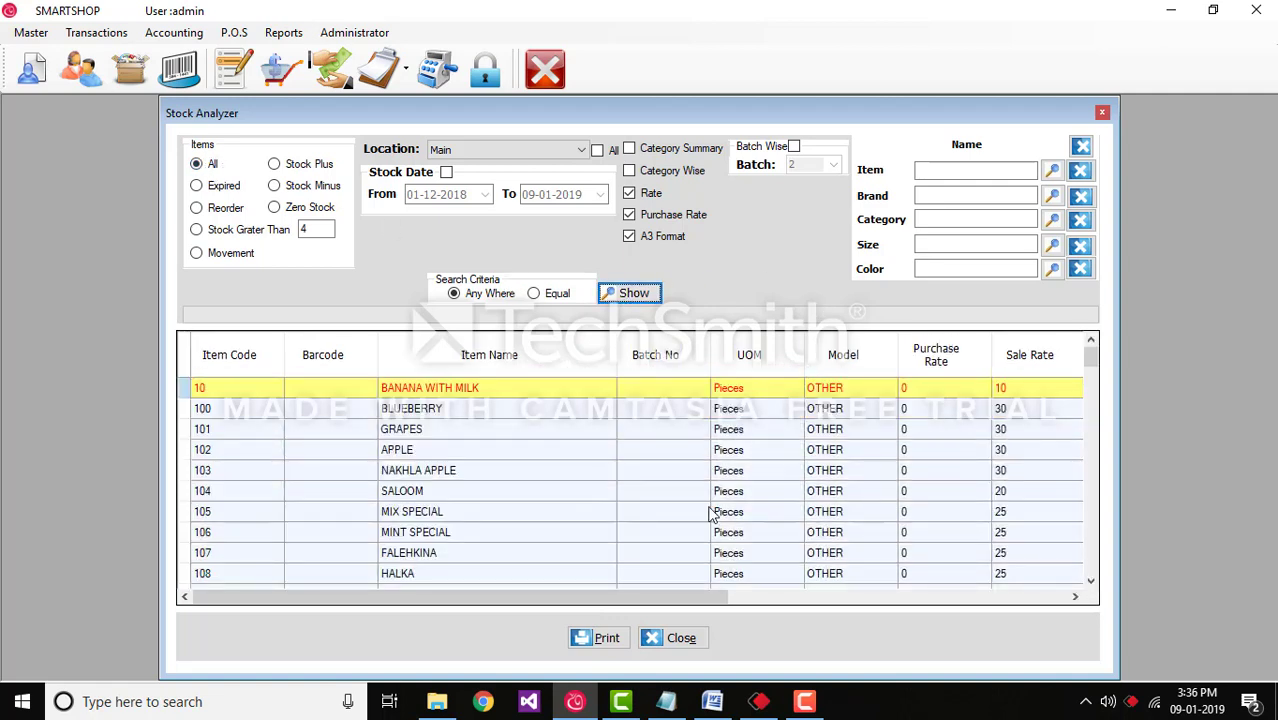
# Step: Preview the Stock Report in A3 format and close the preview
pyautogui.click(607, 638)
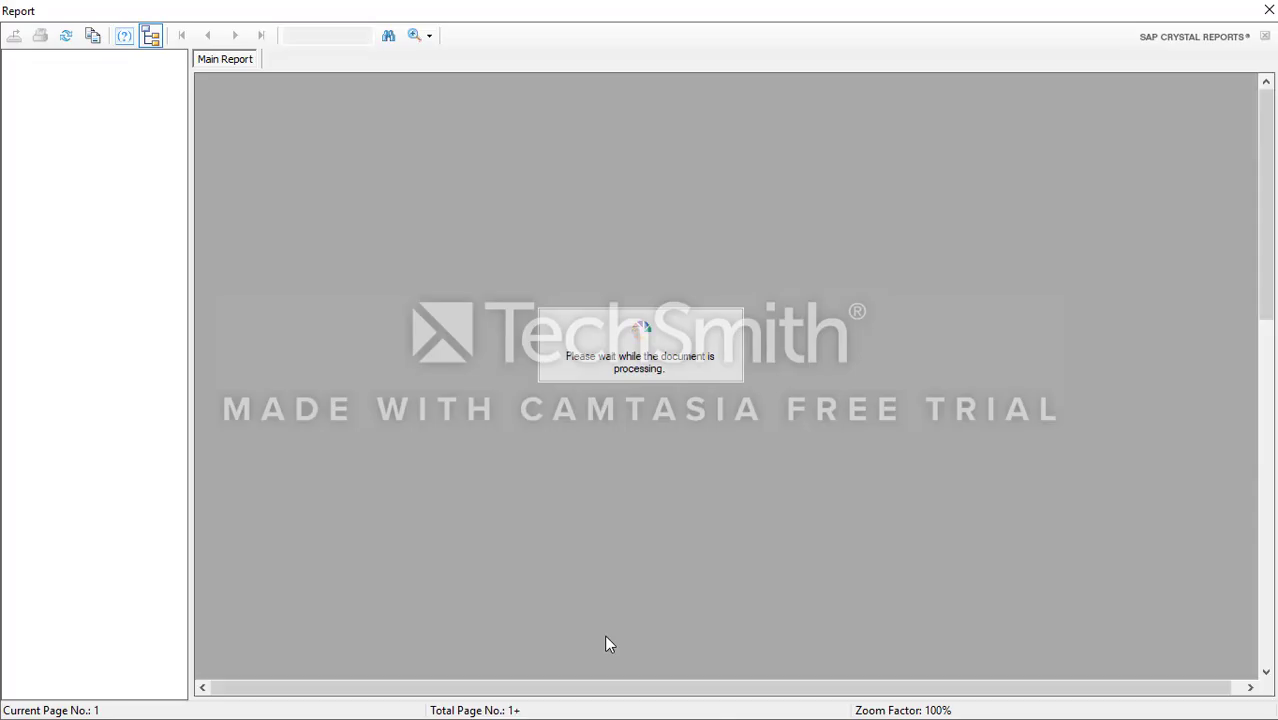
pyautogui.scroll(-3, 607, 645)
pyautogui.scroll(-3, 607, 645)
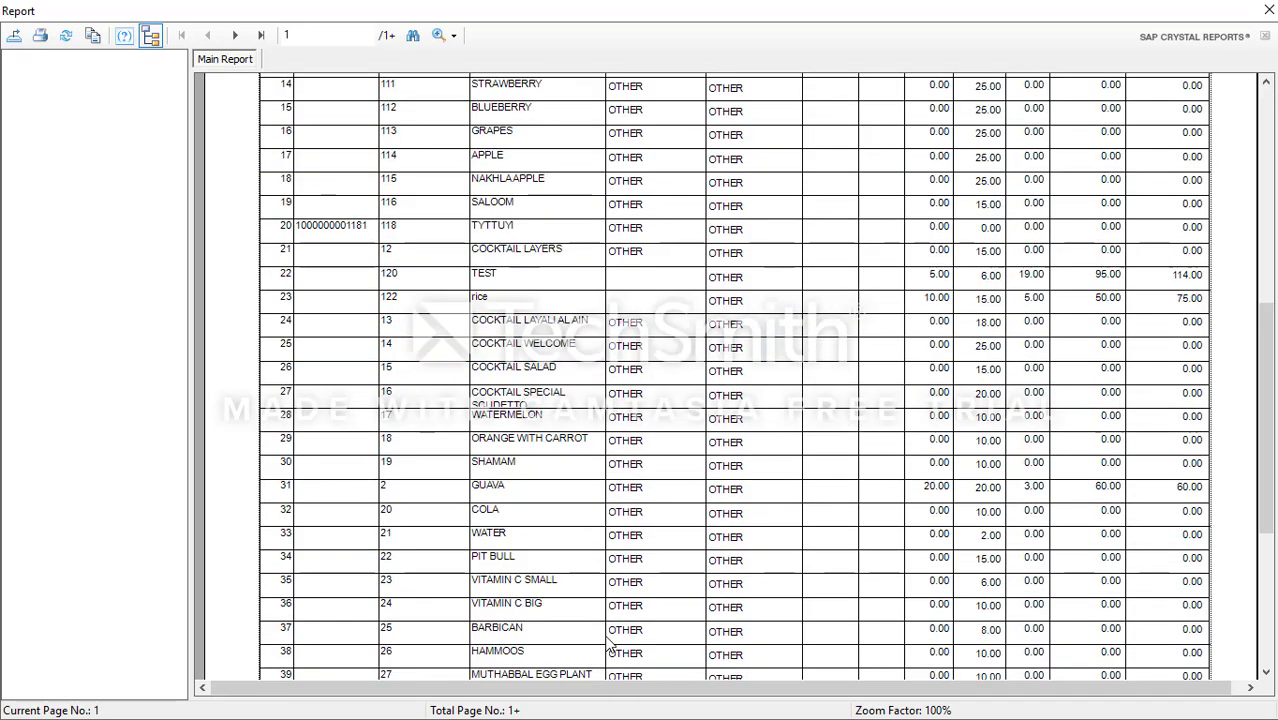
pyautogui.scroll(6, 607, 645)
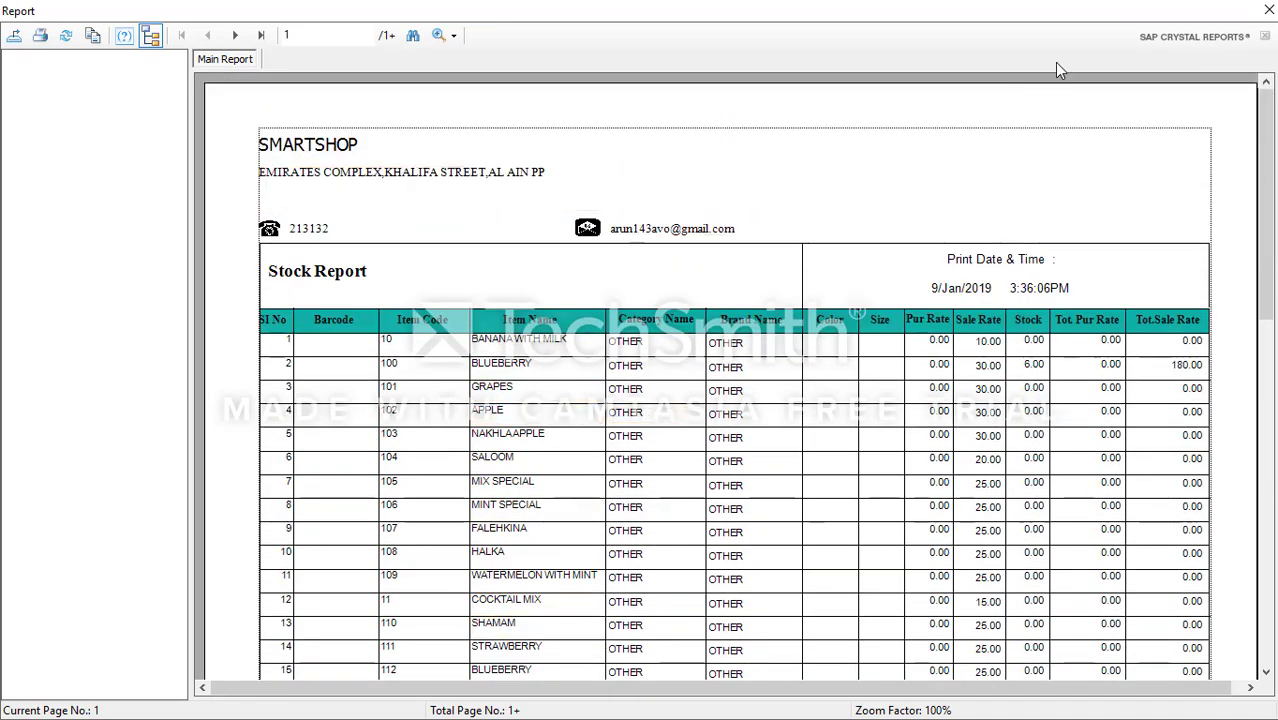
pyautogui.click(1268, 10)
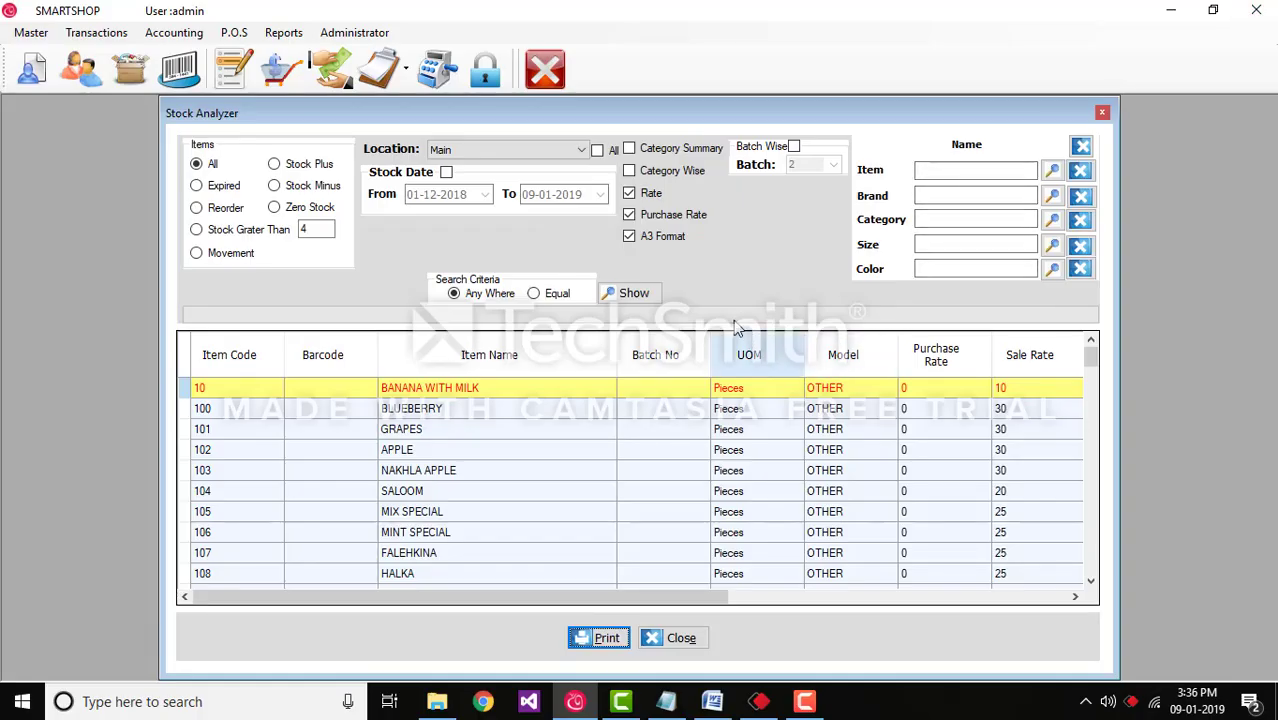
# Step: Preview the Stock Report without A3 format, then close Stock Analyzer
pyautogui.click(648, 236)
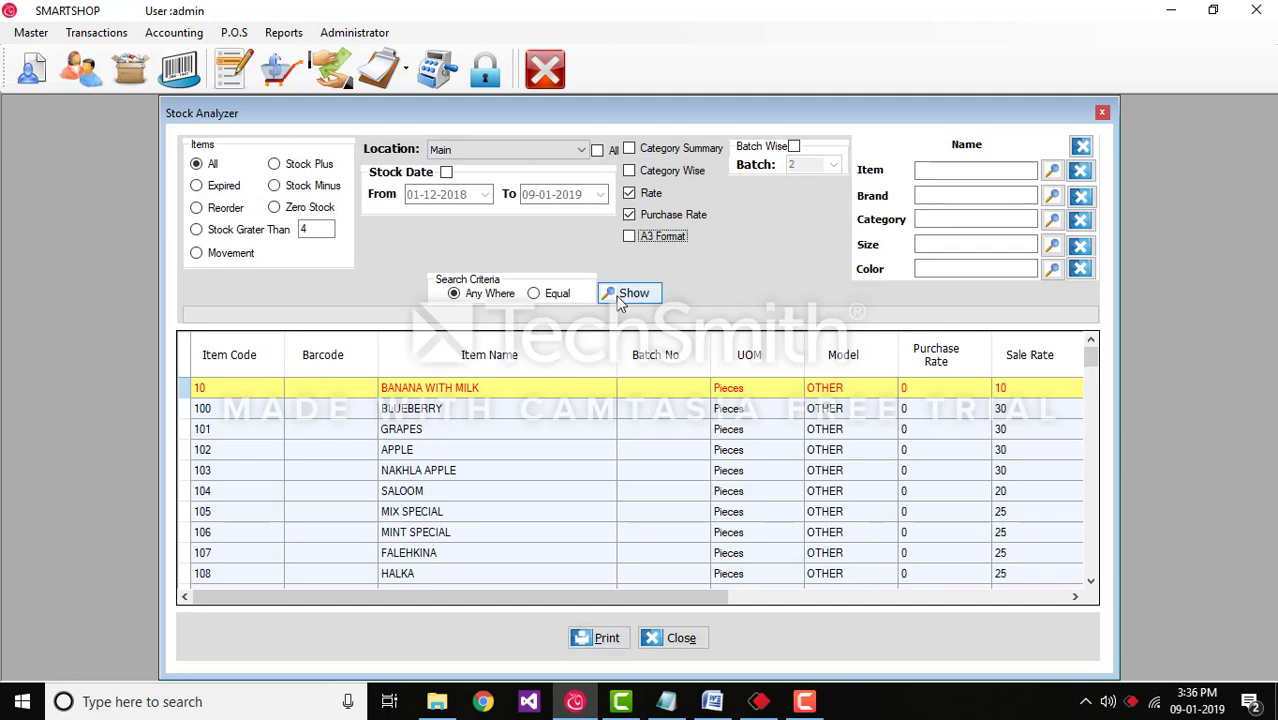
pyautogui.click(592, 637)
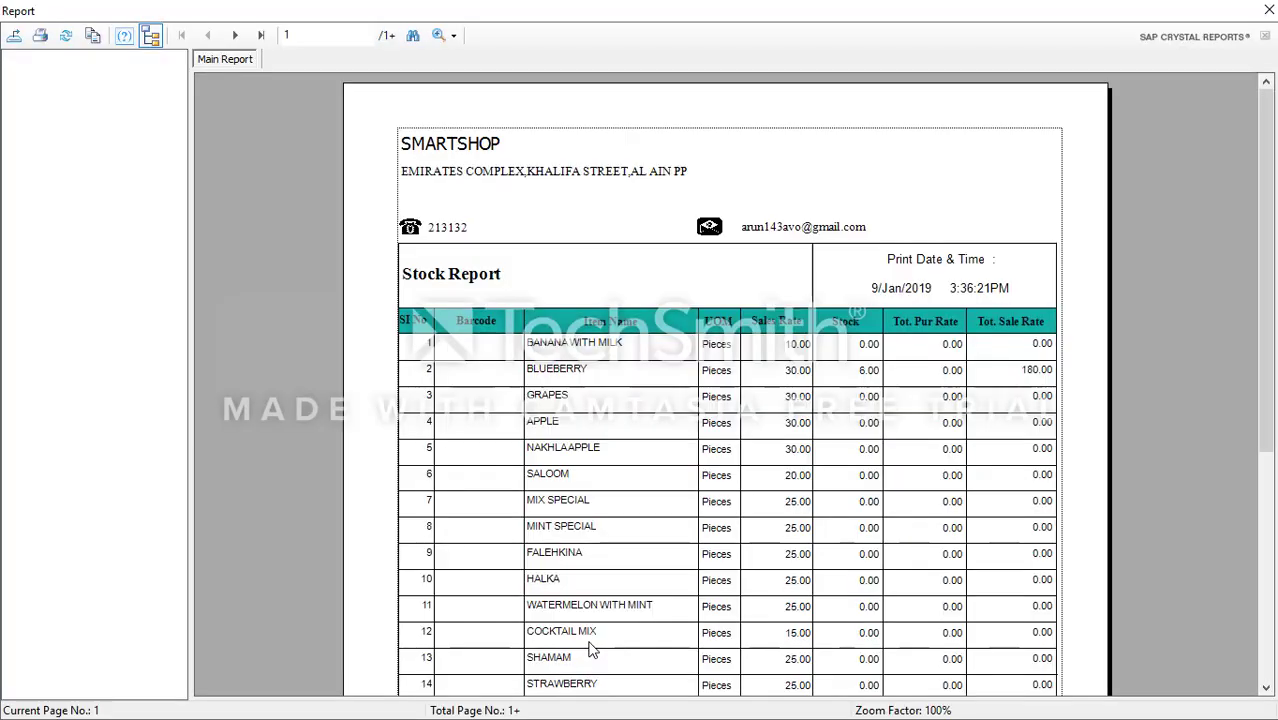
pyautogui.click(1268, 11)
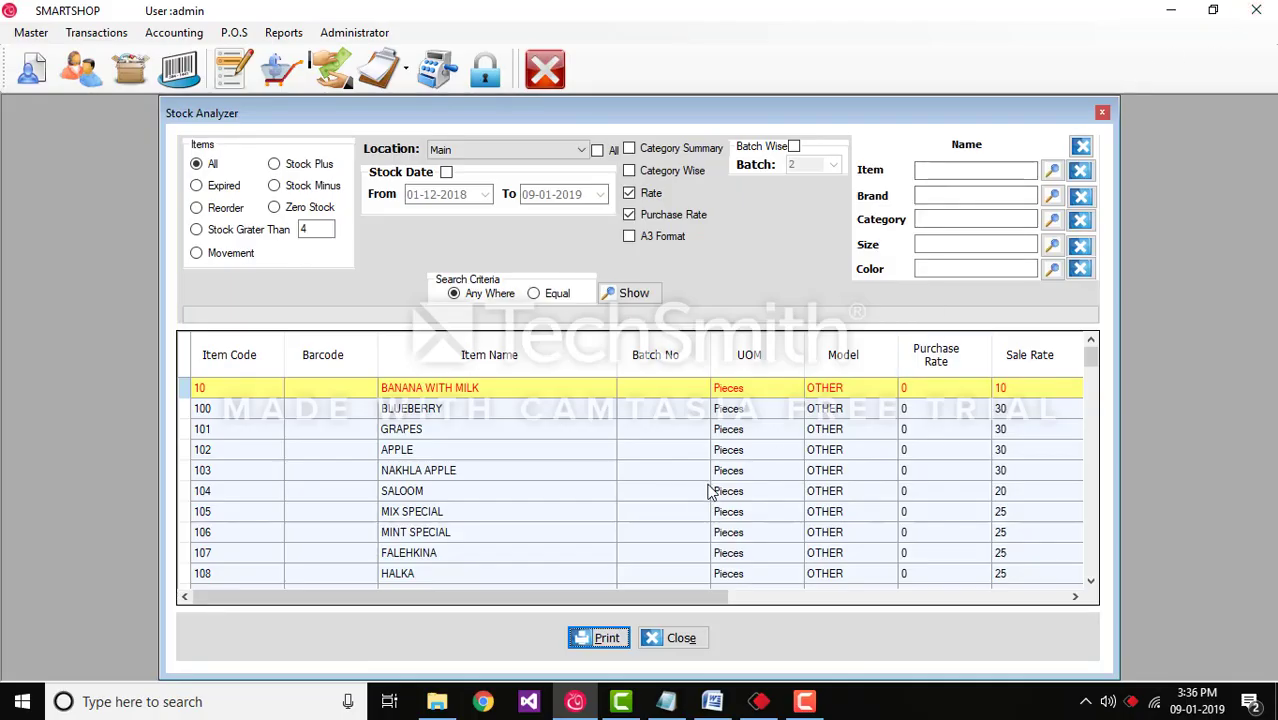
pyautogui.click(679, 640)
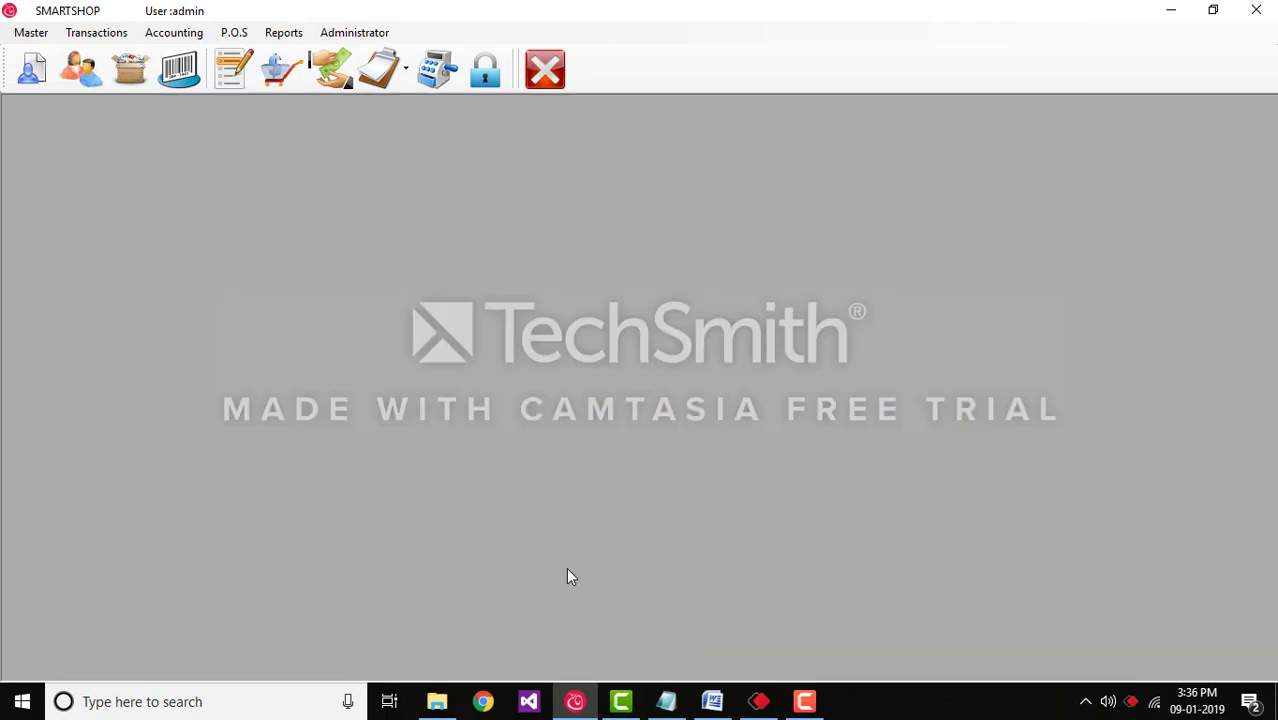
# Step: Load STRAWBERRY into Transactions > Print Barcode and Price Enquiry
pyautogui.click(96, 32)
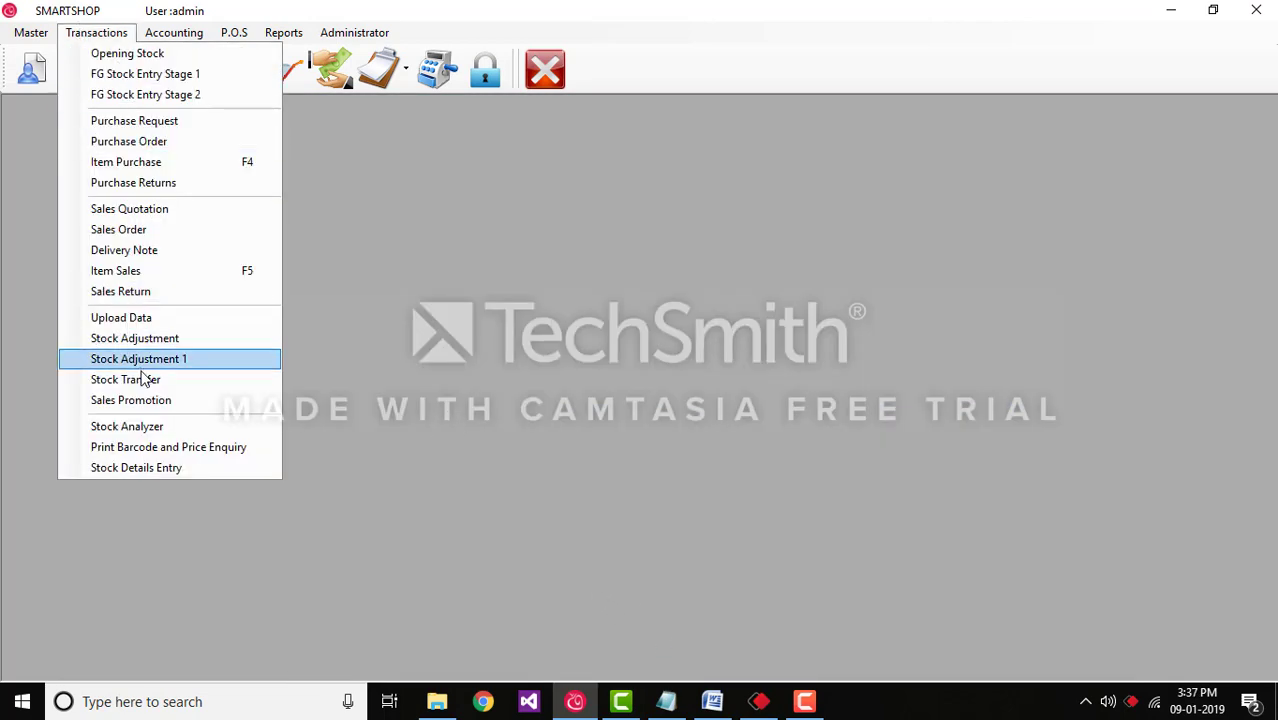
pyautogui.click(172, 452)
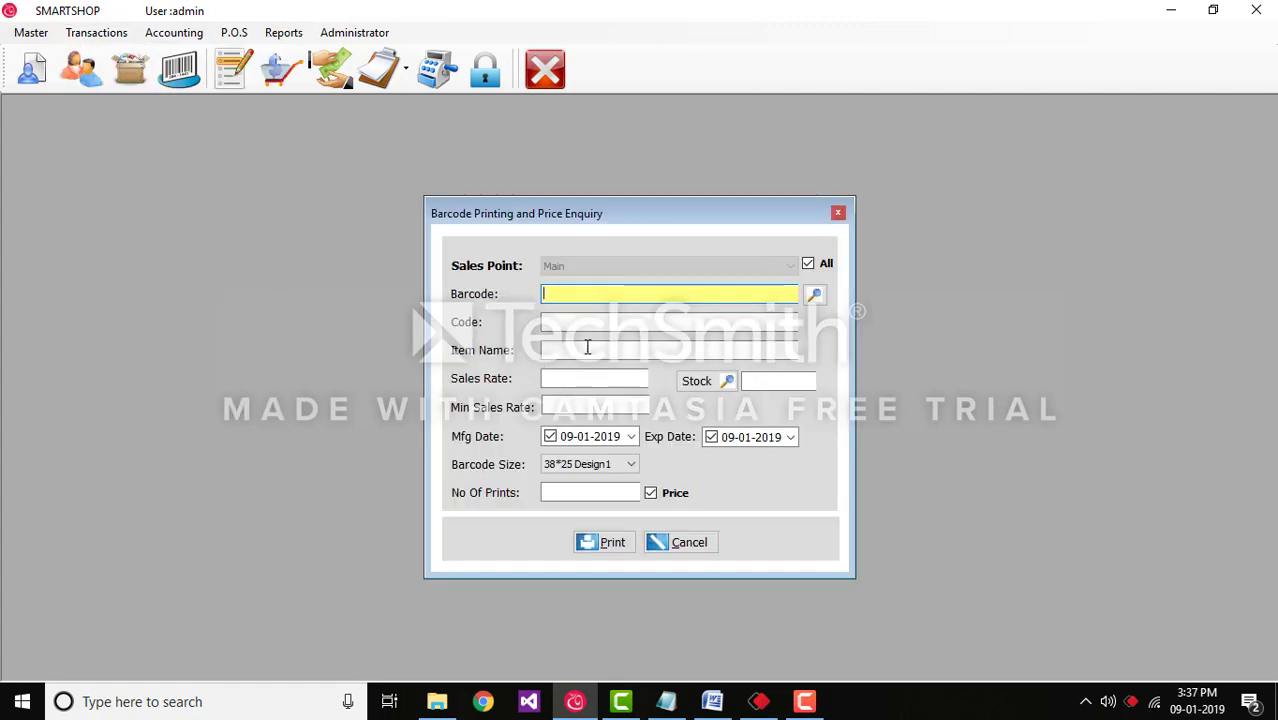
pyautogui.click(813, 295)
pyautogui.click(328, 360)
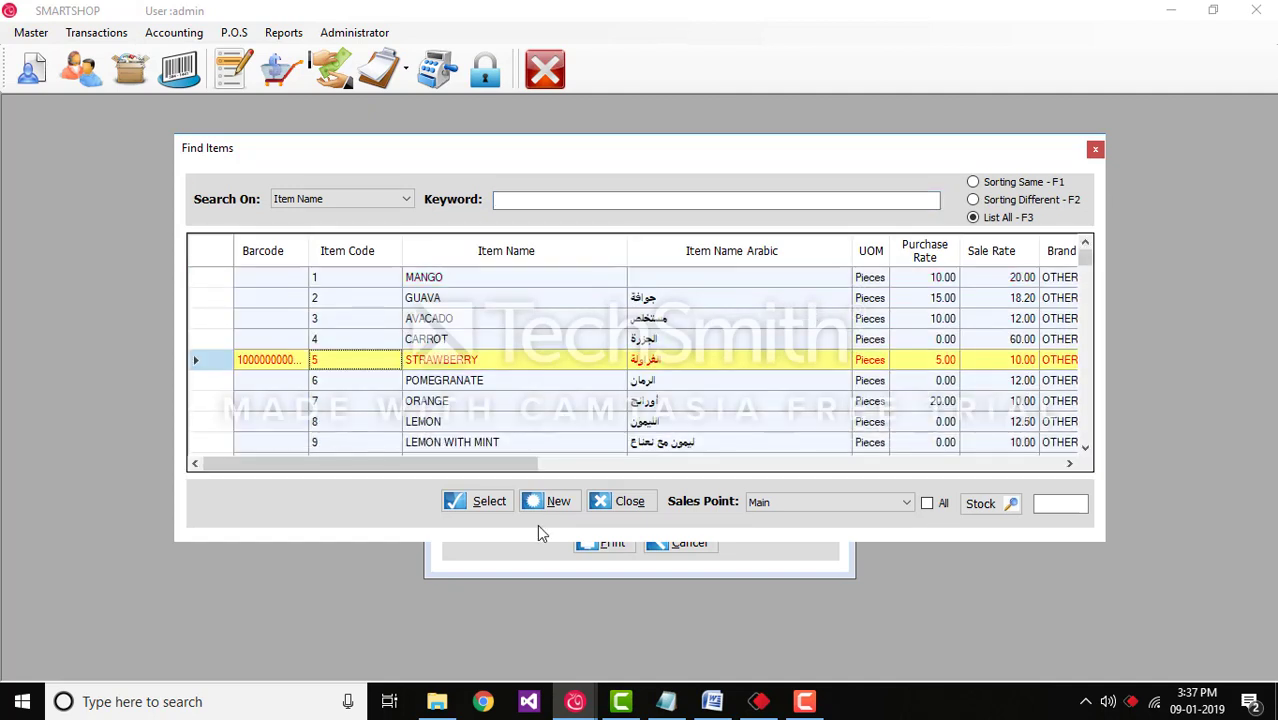
pyautogui.click(489, 501)
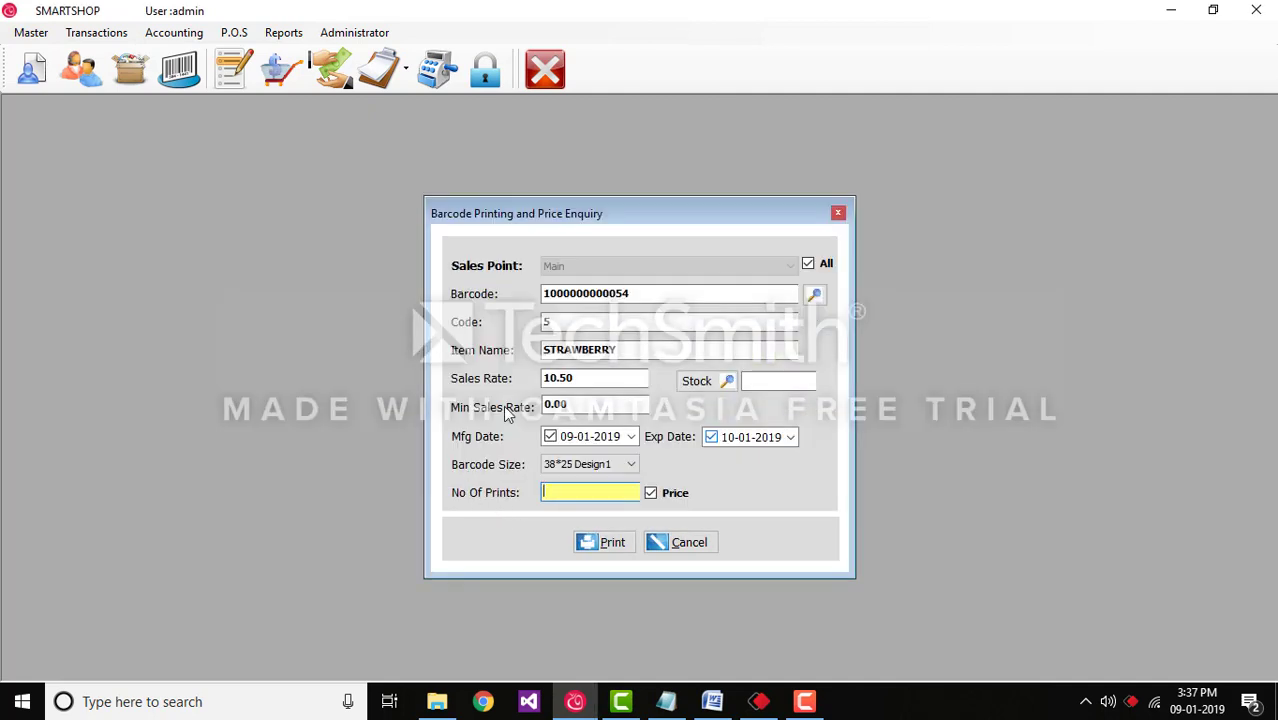
# Step: Check STRAWBERRY's stock of 4.00 and set No Of Prints to 10
pyautogui.click(694, 383)
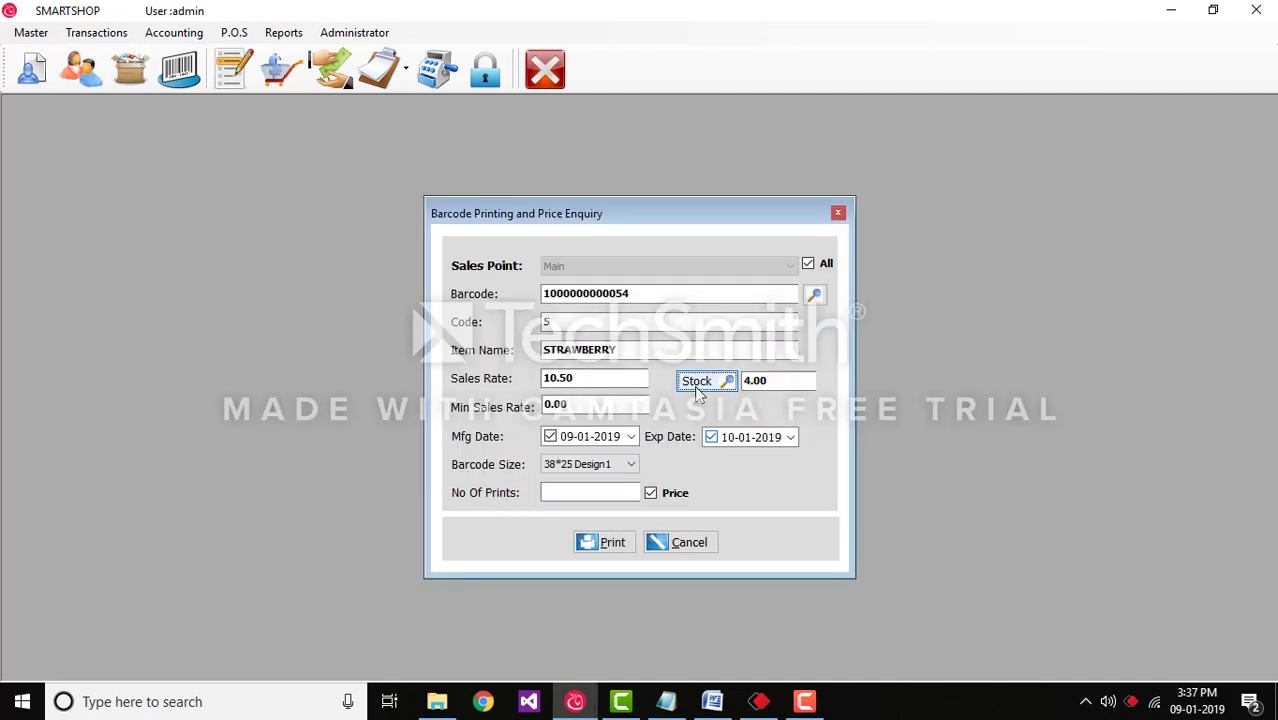
pyautogui.click(565, 493)
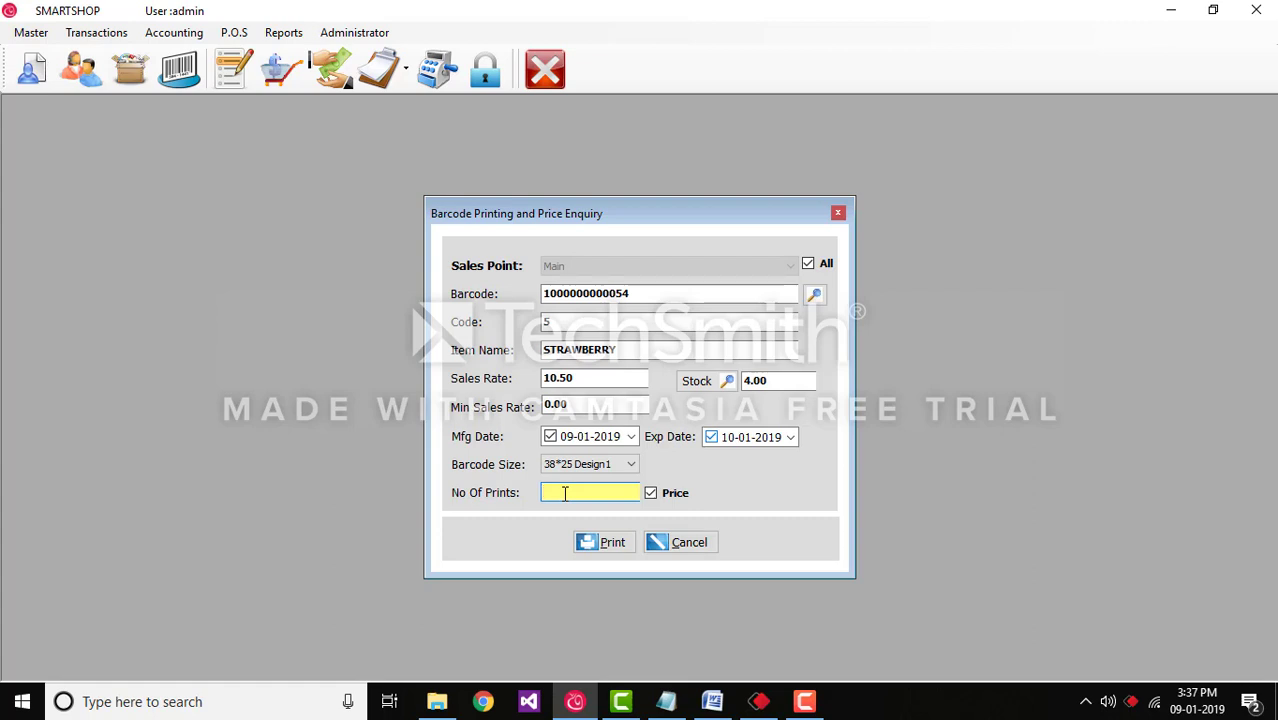
pyautogui.write('0')
# Step: Print the 10 STRAWBERRY labels, then close the command window and barcode form
pyautogui.click(609, 546)
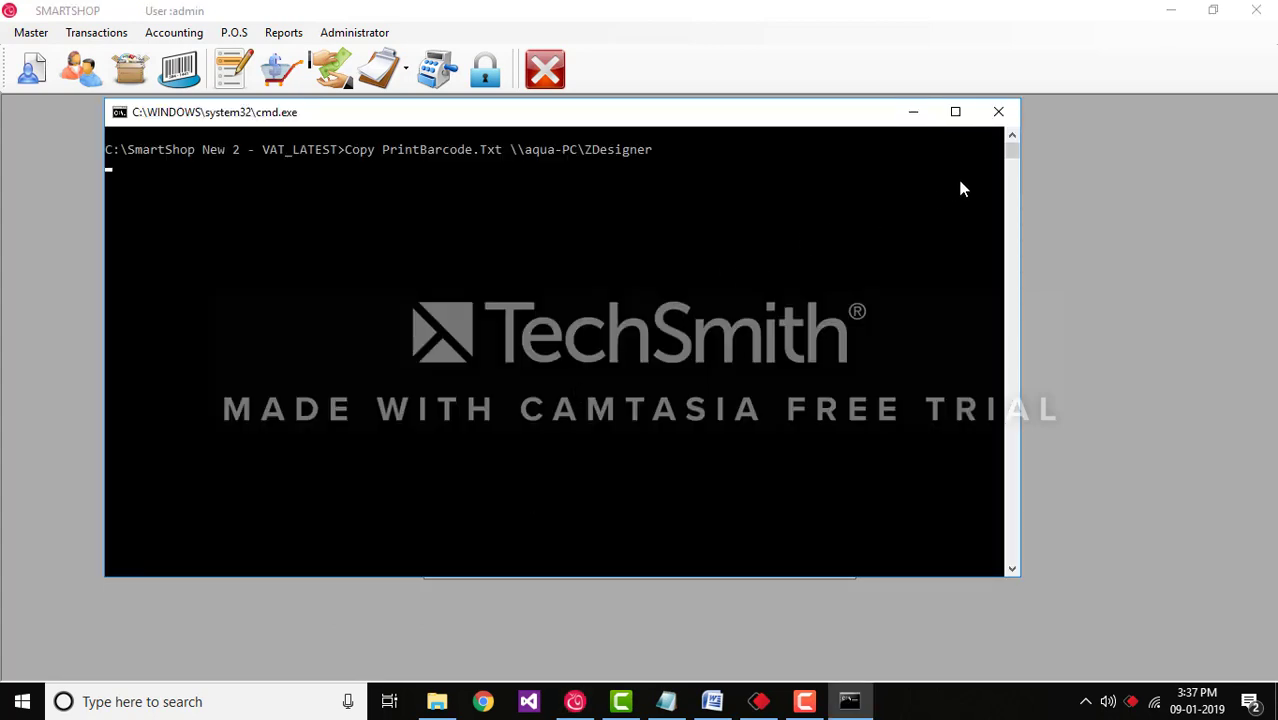
pyautogui.click(999, 114)
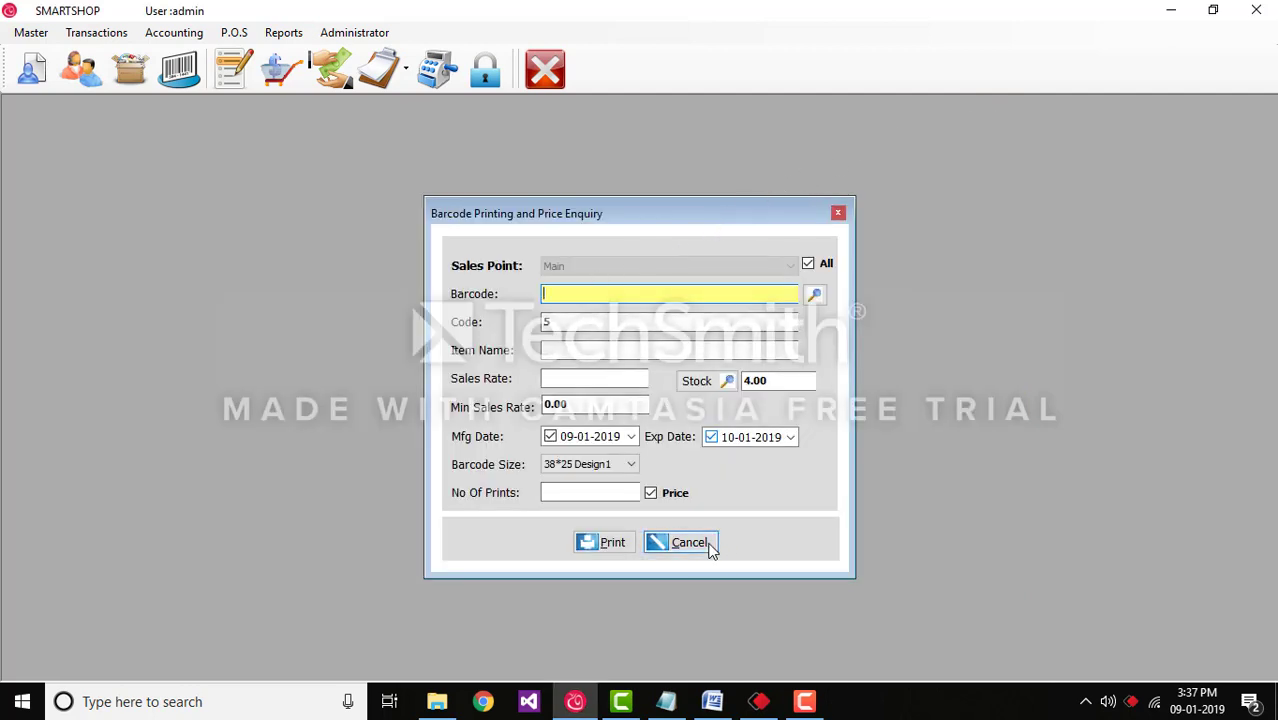
pyautogui.click(838, 213)
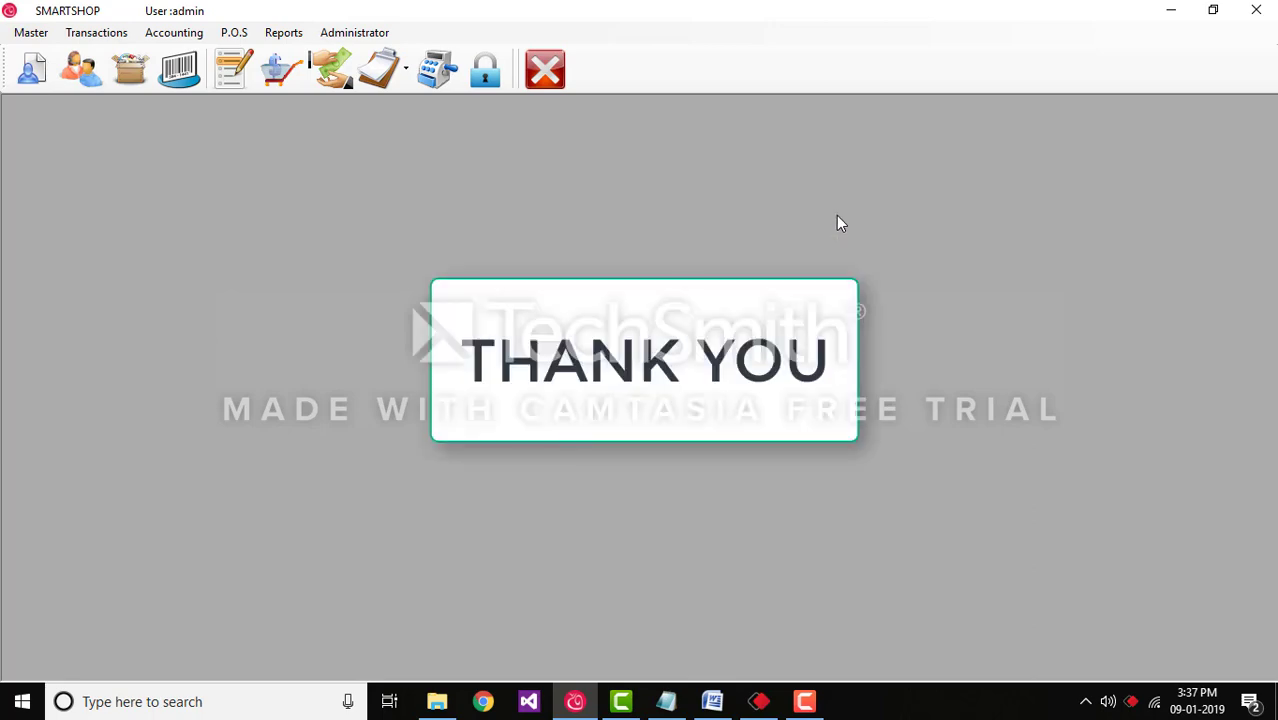